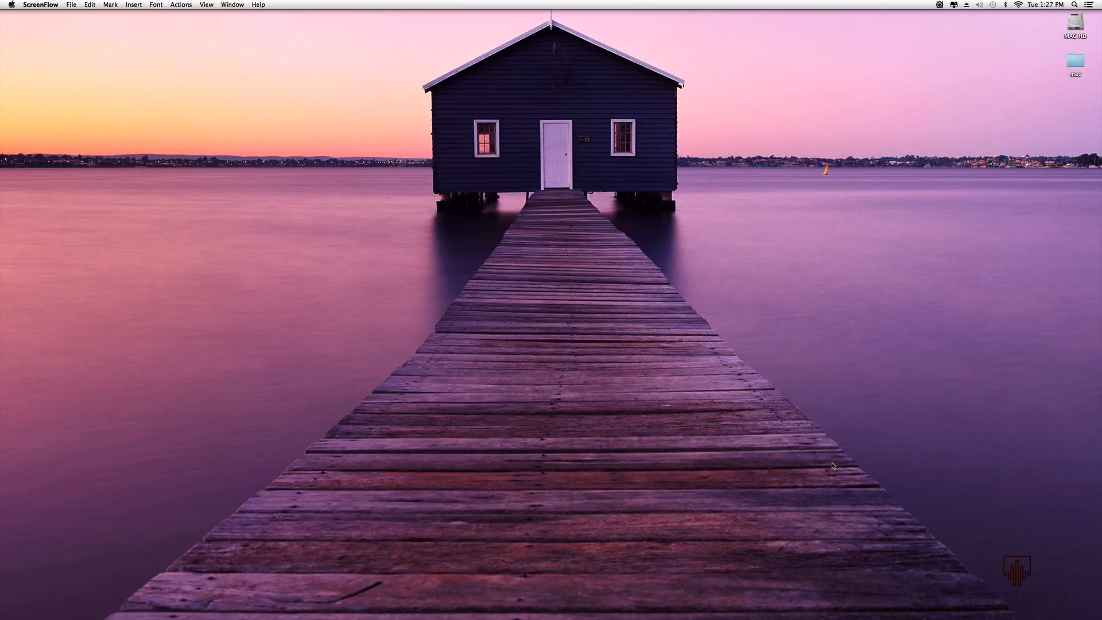
# Step: Switch to Pro Tools and restore the minimized Boxed Out edit window
pyautogui.moveTo(1, 408)
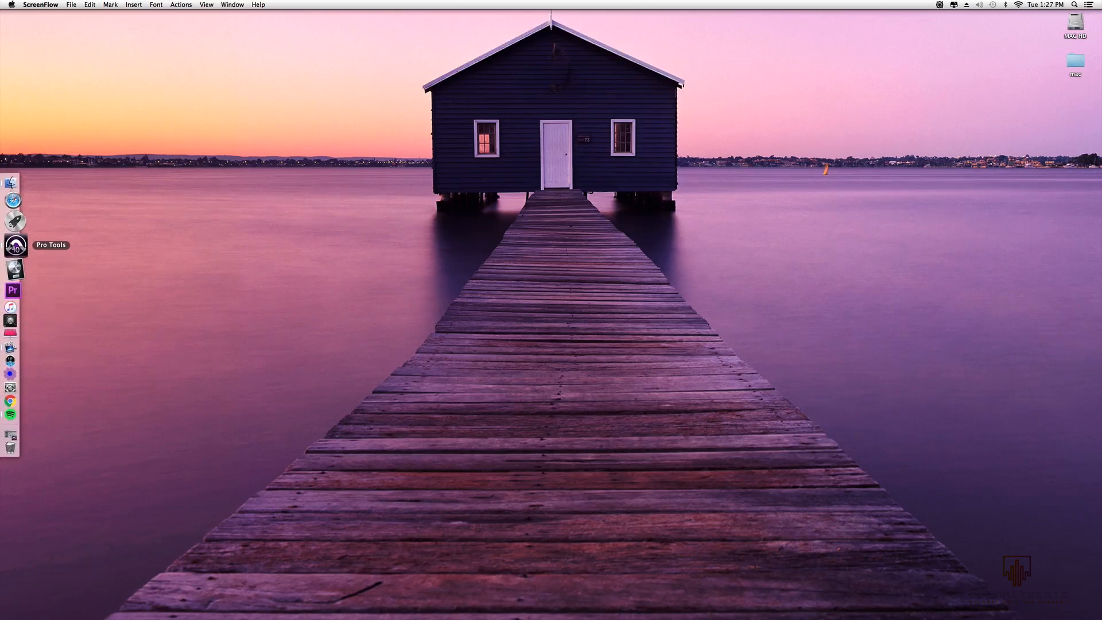
pyautogui.click(12, 246)
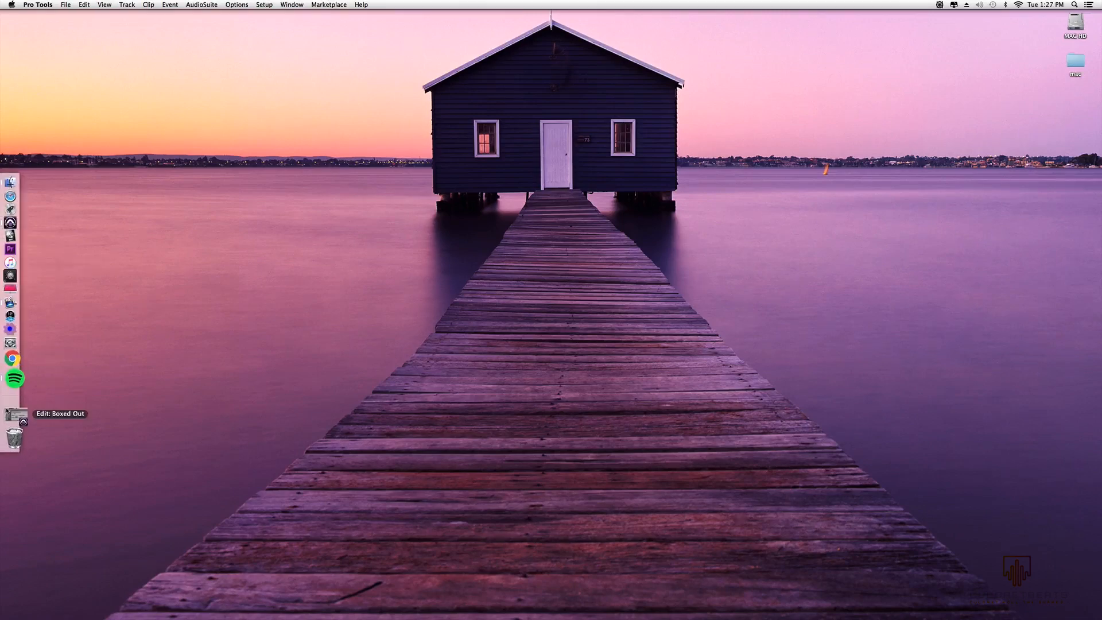
pyautogui.click(12, 413)
pyautogui.scroll(-2, 624, 276)
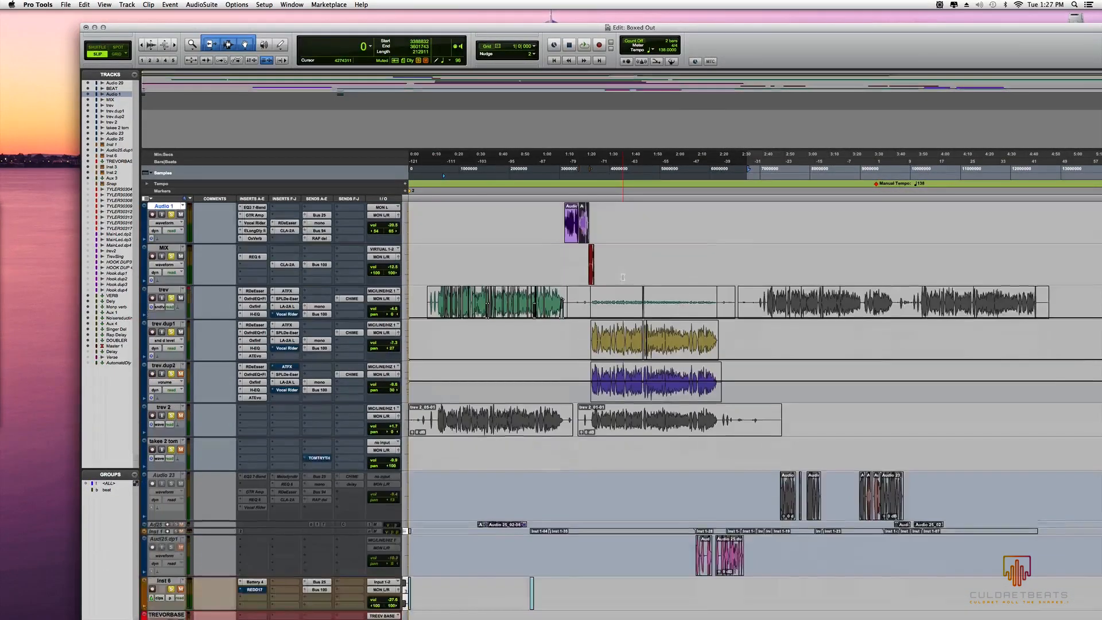
pyautogui.scroll(2, 624, 276)
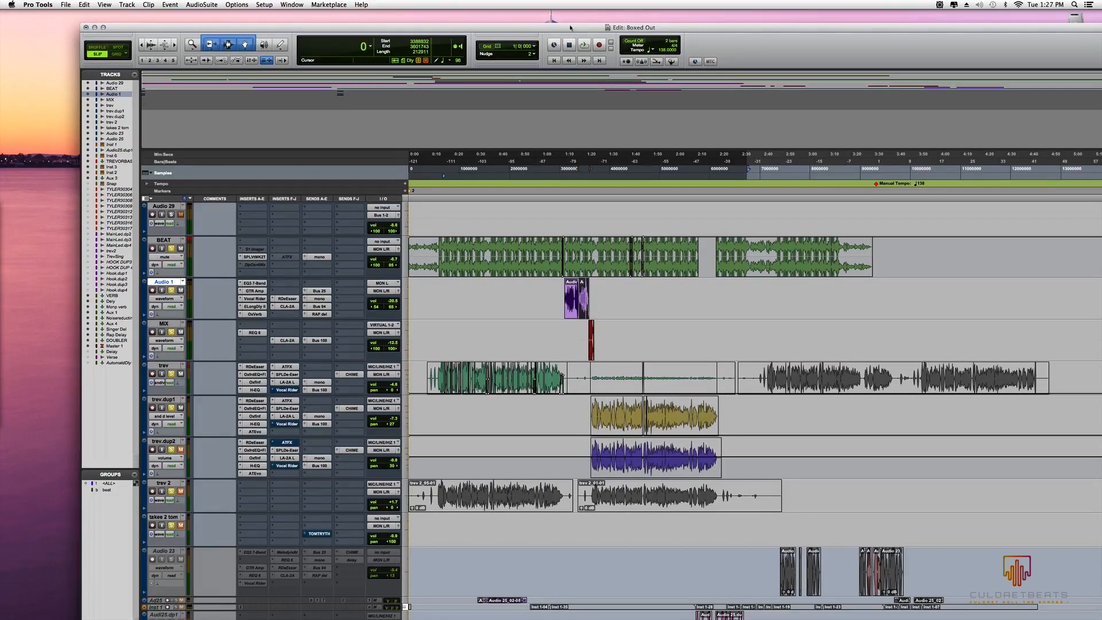
pyautogui.moveTo(570, 27); pyautogui.dragTo(664, 32)
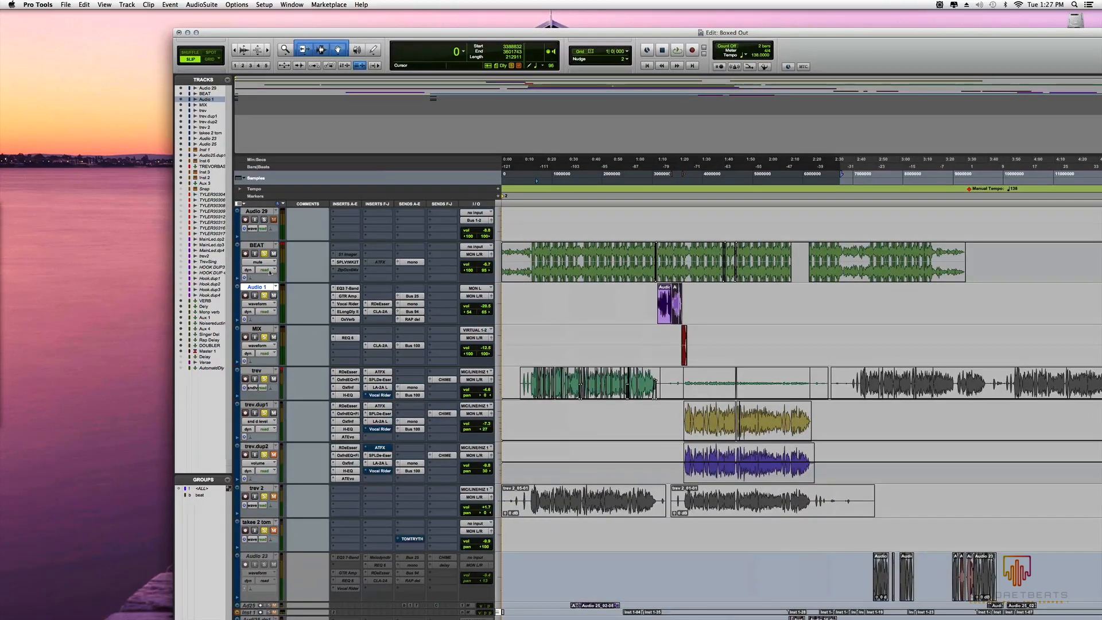
# Step: Look through the session's tracks down to Master 1 and reposition the edit window so the track names and inserts are in view
pyautogui.scroll(-5, 352, 372)
pyautogui.scroll(-5, 353, 373)
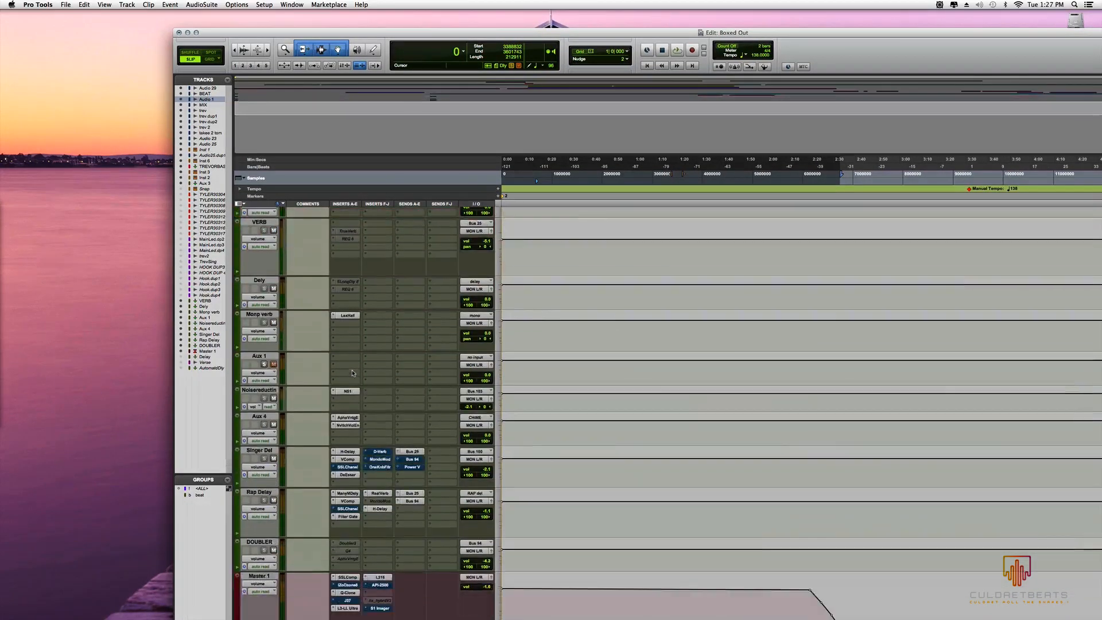
pyautogui.scroll(8, 352, 373)
pyautogui.scroll(3, 352, 373)
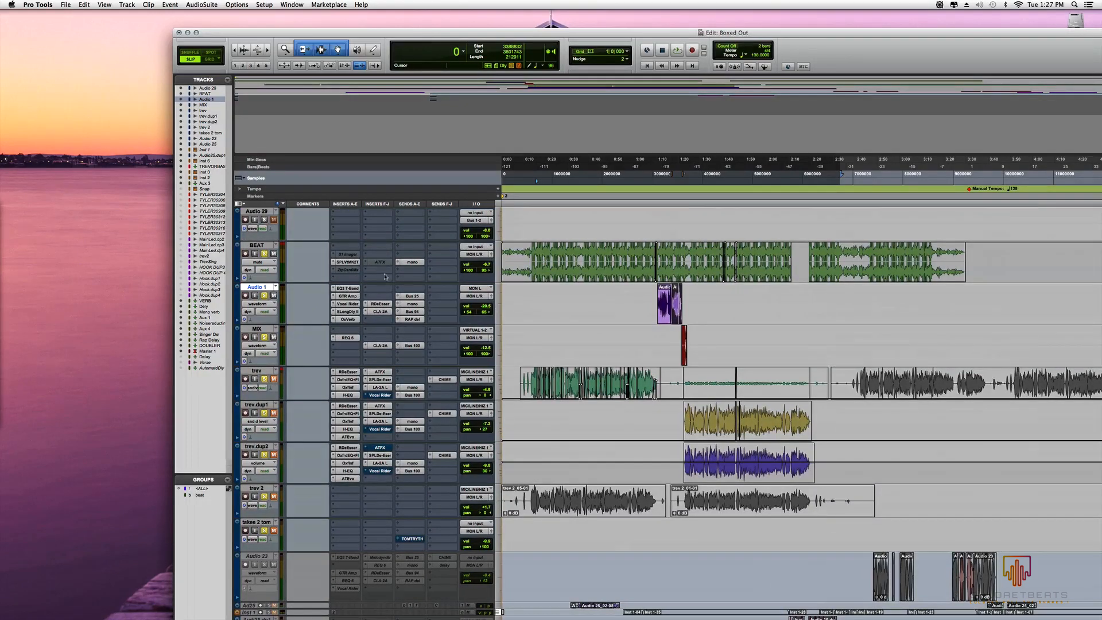
pyautogui.moveTo(382, 33); pyautogui.dragTo(284, 13)
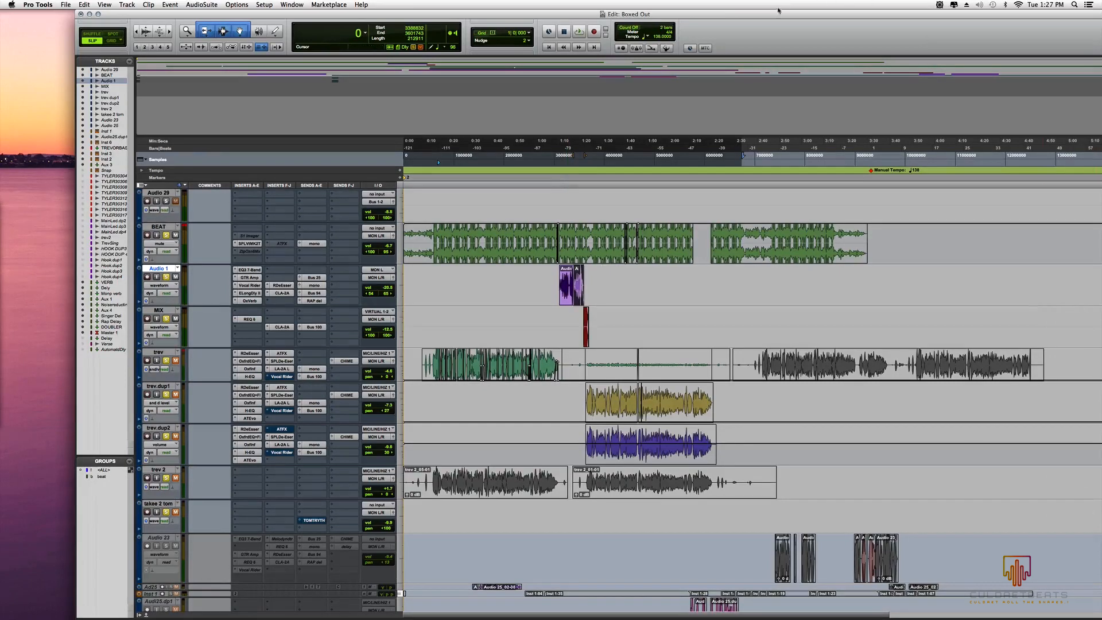
pyautogui.moveTo(779, 11); pyautogui.dragTo(554, 4)
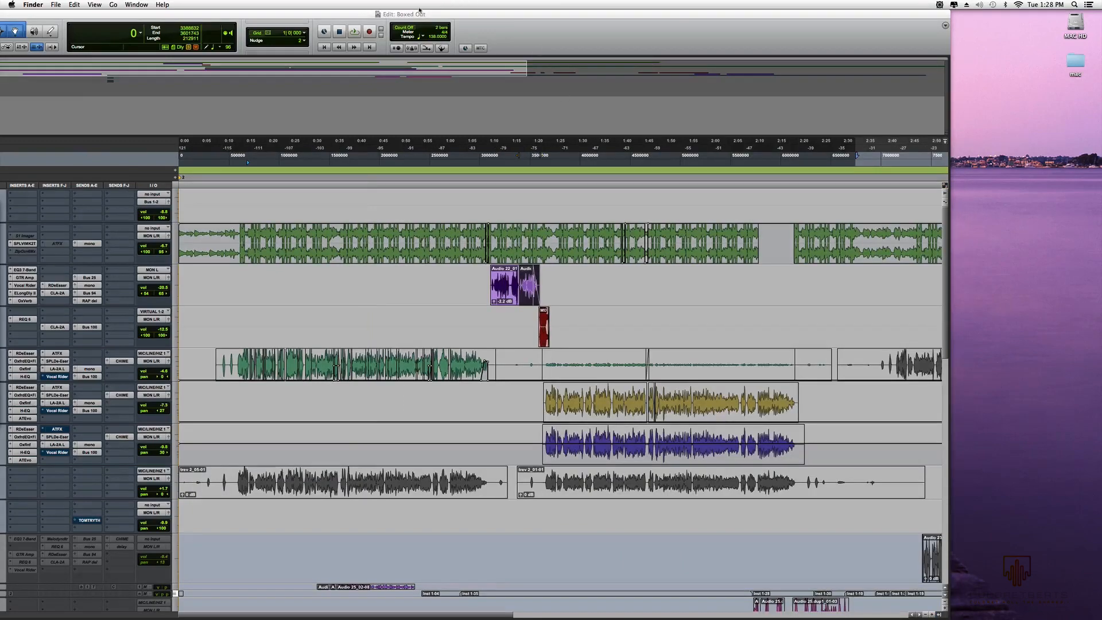
pyautogui.click(419, 9)
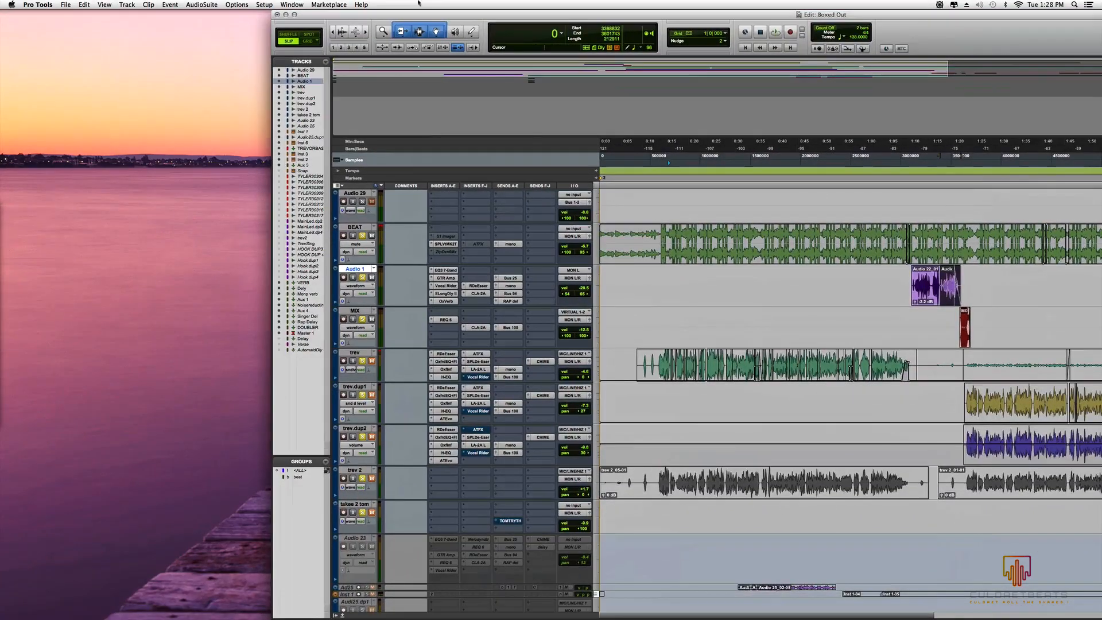
pyautogui.moveTo(419, 14); pyautogui.dragTo(293, 14)
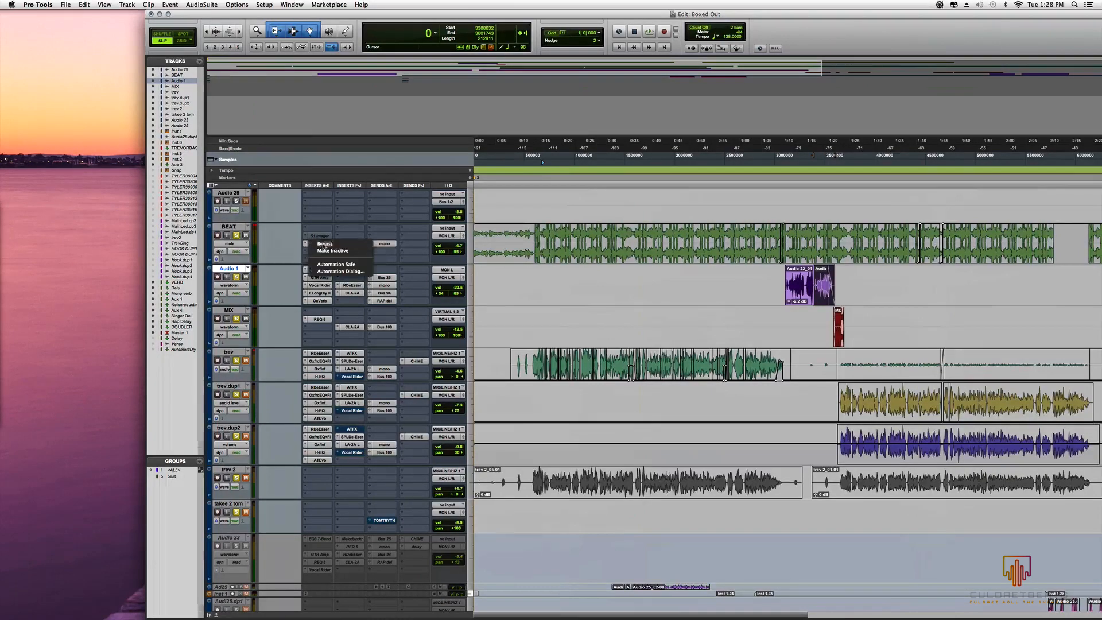
# Step: Play the song from the start with the BEAT track's SPL Vitalizer insert bypassed and its mono send muted
pyautogui.rightClick(384, 243)
pyautogui.click(384, 244)
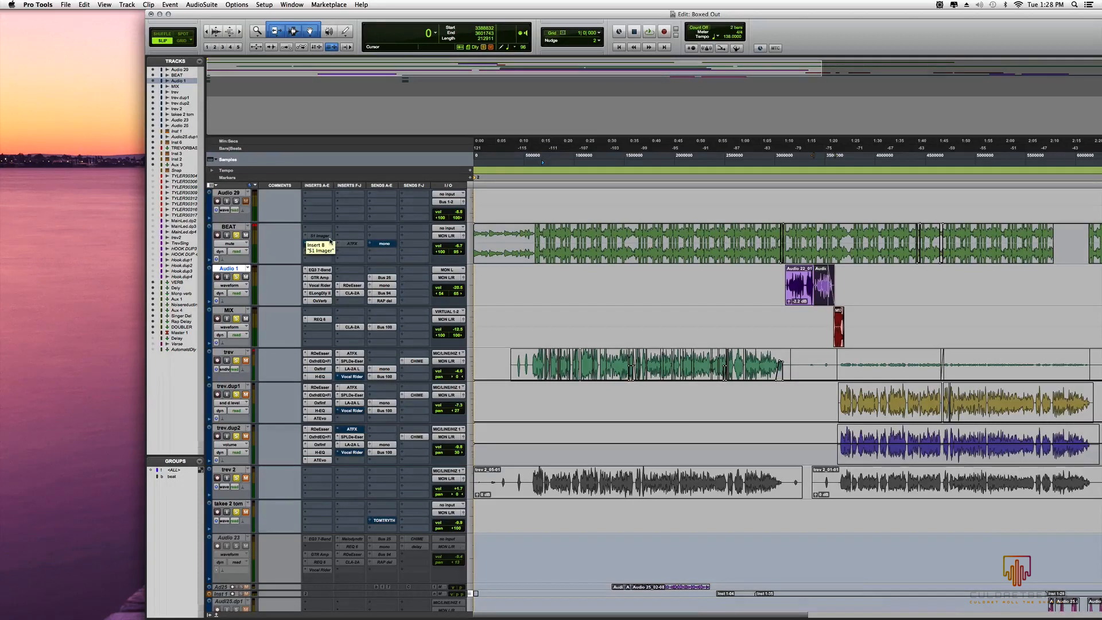
pyautogui.press('space')
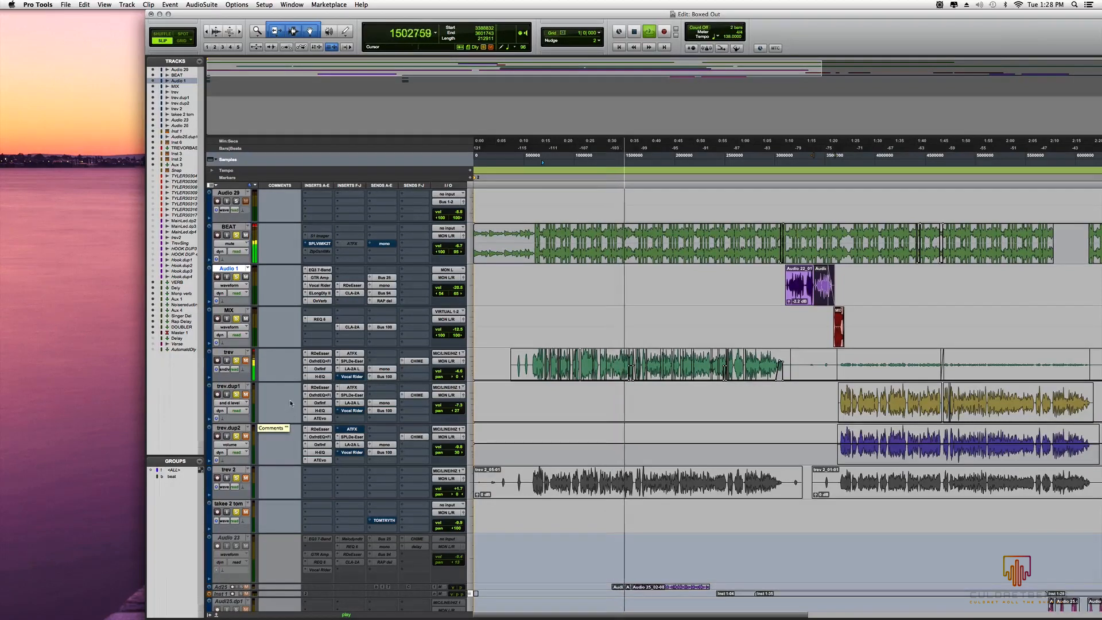
pyautogui.press('space')
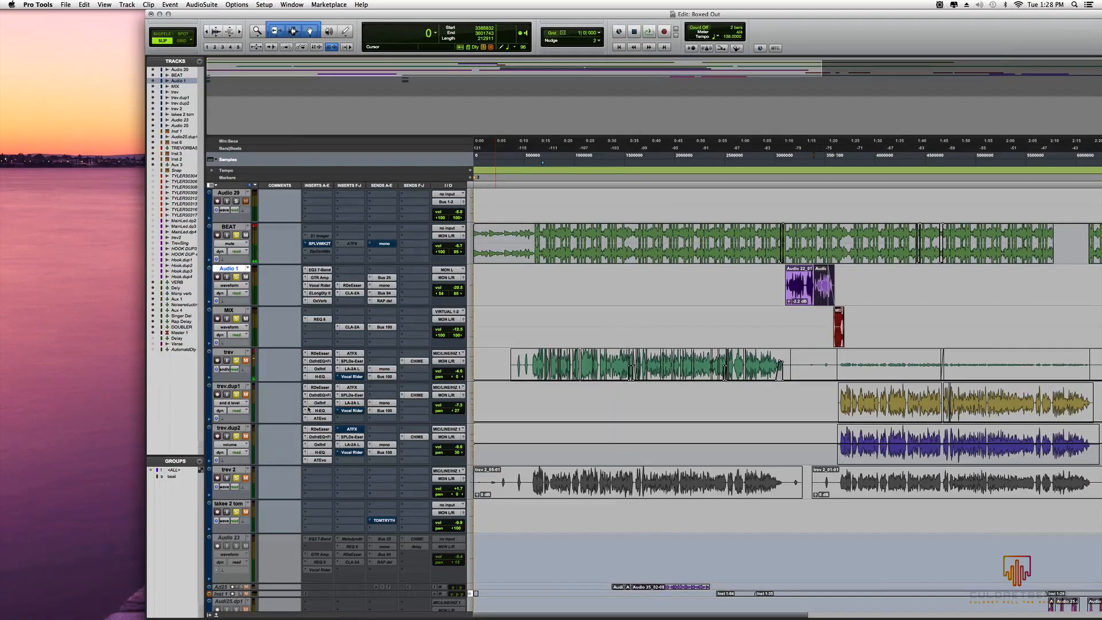
# Step: Re-enable the SPL Vitalizer MK2-T insert on the BEAT track and review its settings in the plug-in window
pyautogui.scroll(-10, 368, 425)
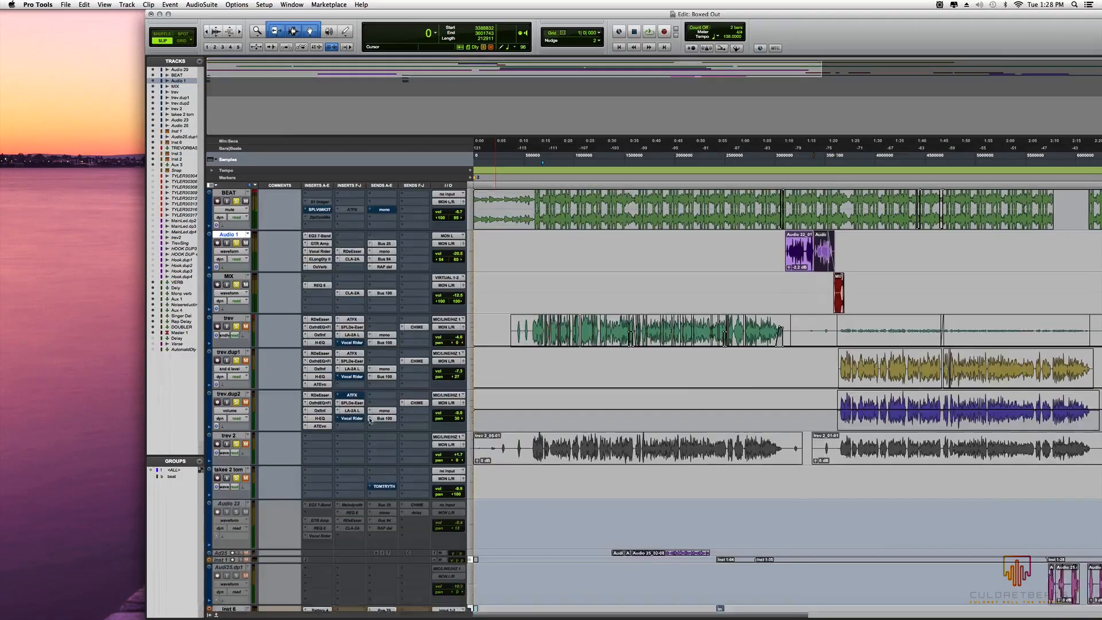
pyautogui.scroll(10, 370, 427)
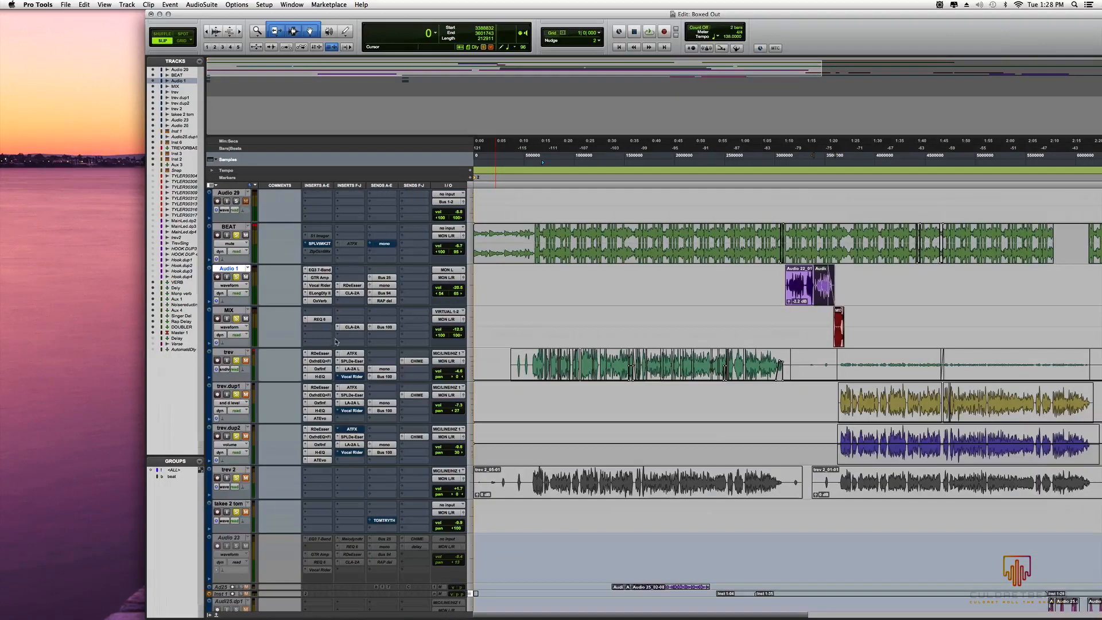
pyautogui.rightClick(319, 247)
pyautogui.click(323, 245)
pyautogui.click(317, 247)
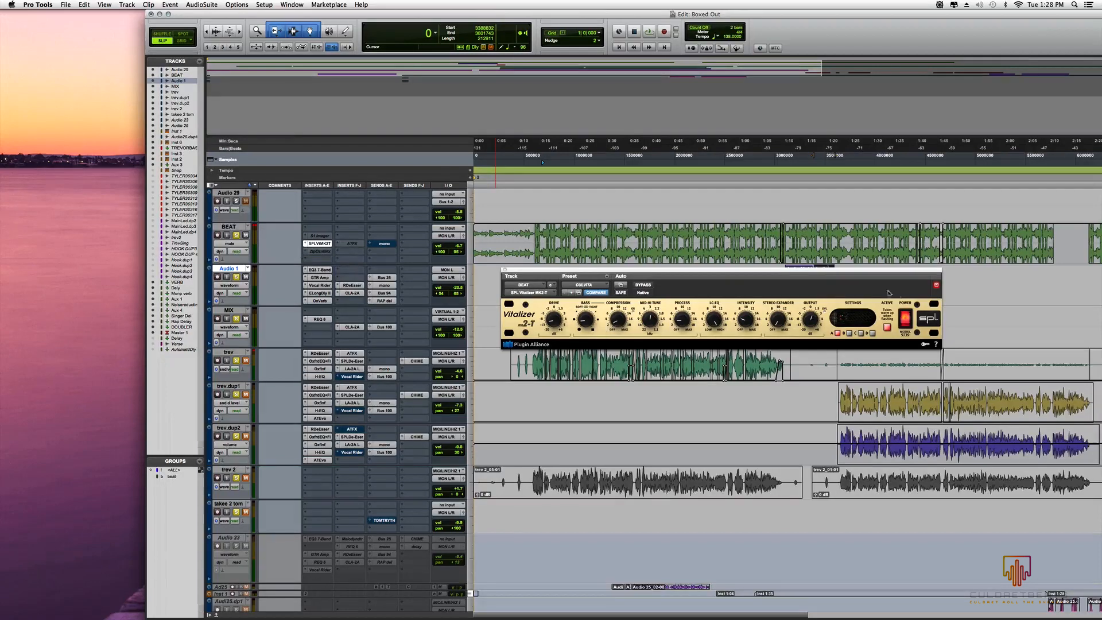
pyautogui.moveTo(788, 273); pyautogui.dragTo(657, 288)
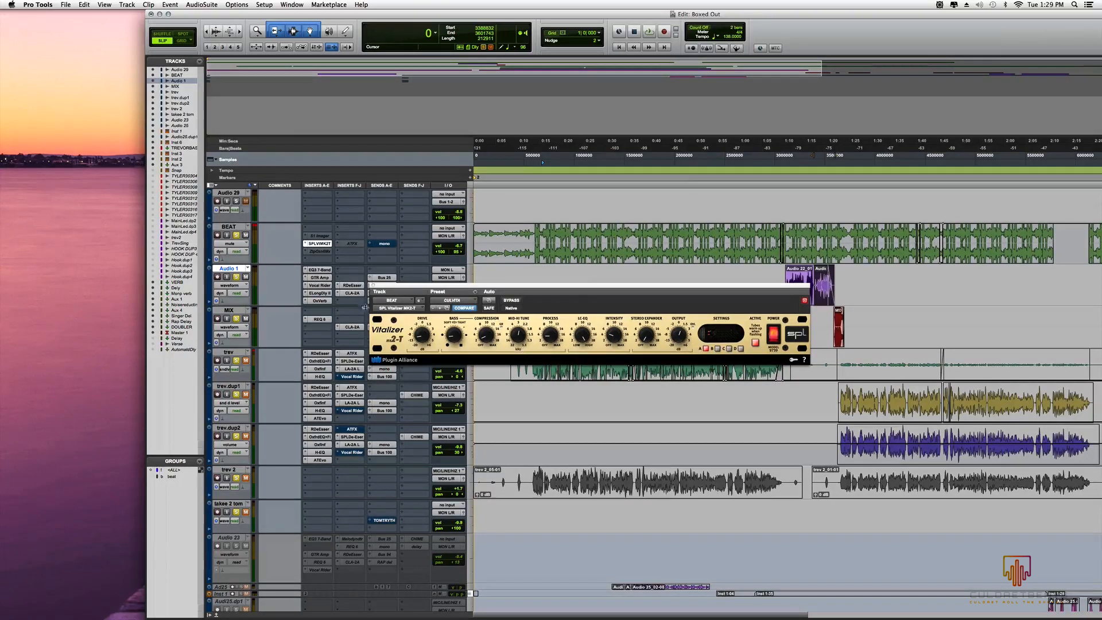
pyautogui.moveTo(532, 291); pyautogui.dragTo(531, 273)
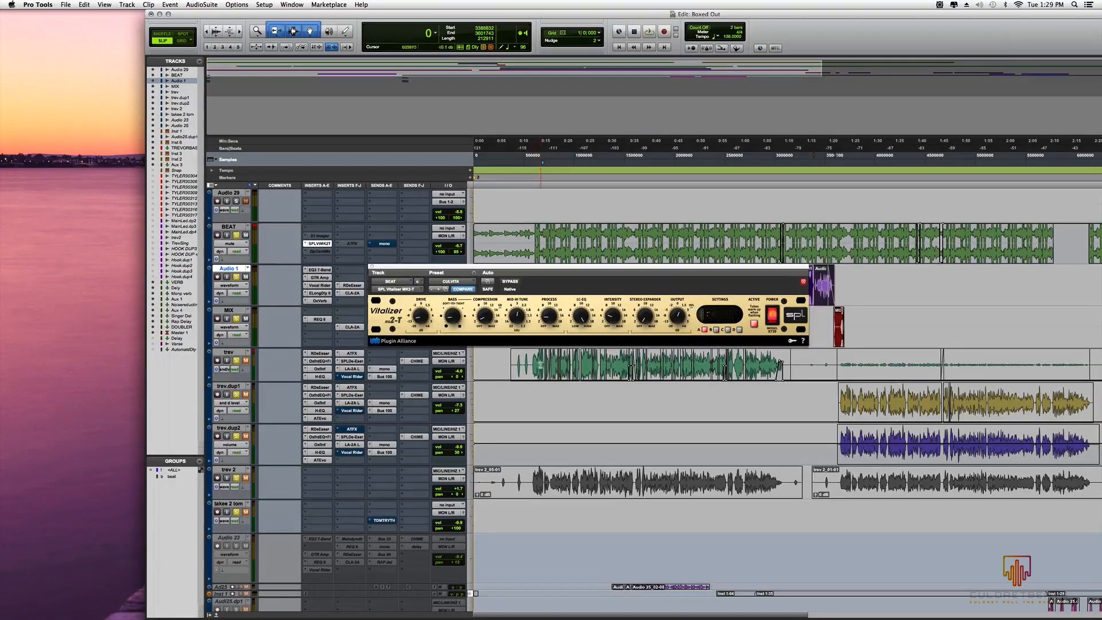
pyautogui.click(370, 267)
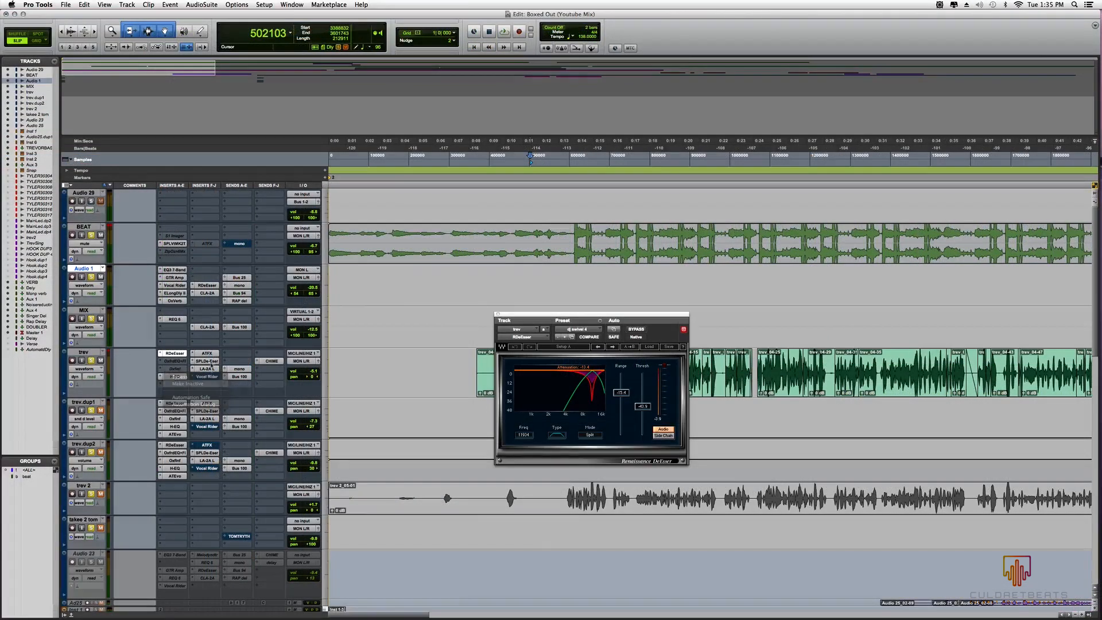
# Step: Make the SPL De-Esser, LA-2A, Vocal Rider and ATFX inserts inactive on the vocal track with the green clips
pyautogui.rightClick(196, 357)
pyautogui.click(217, 368)
pyautogui.rightClick(199, 368)
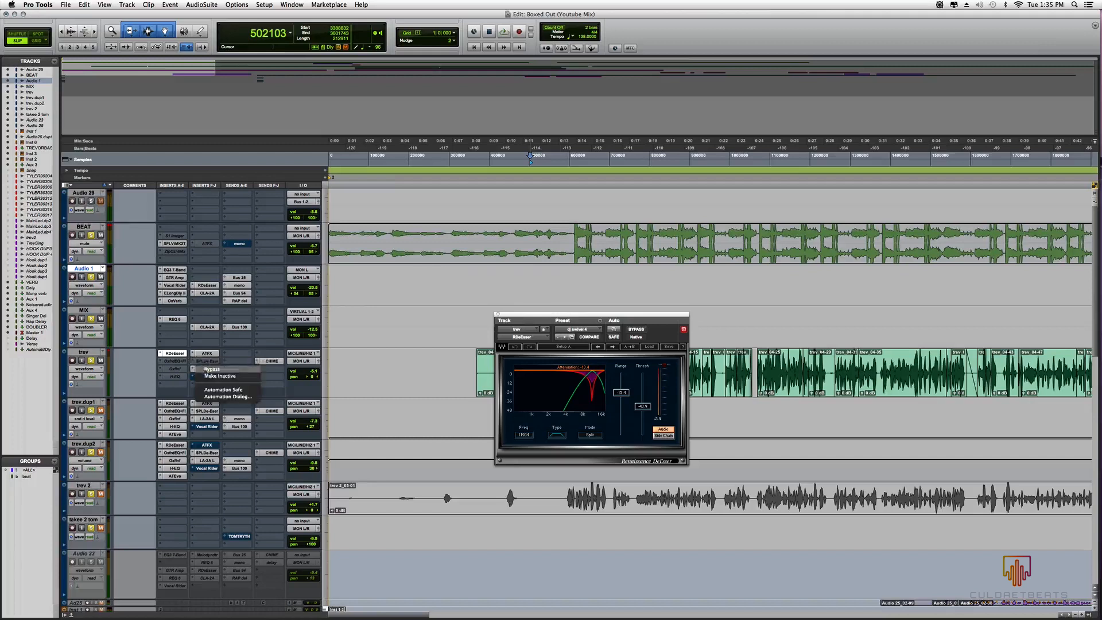
pyautogui.click(207, 377)
pyautogui.rightClick(206, 377)
pyautogui.click(210, 384)
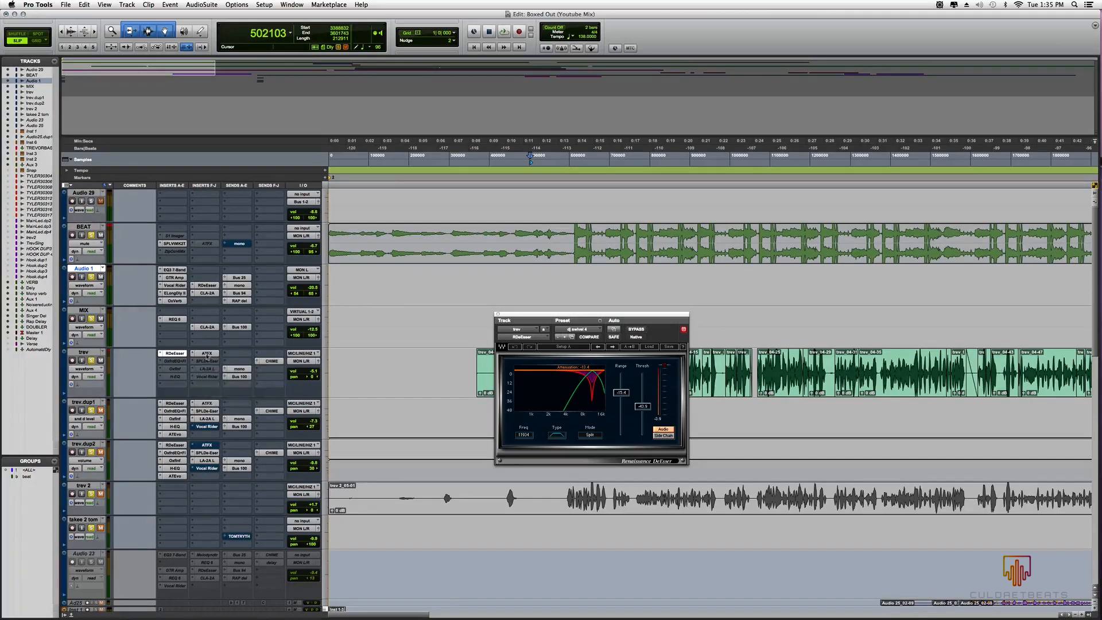
pyautogui.rightClick(198, 354)
pyautogui.click(212, 362)
# Step: Make the Bus 100 and CHIME sends inactive on the green-clip vocal track
pyautogui.rightClick(238, 377)
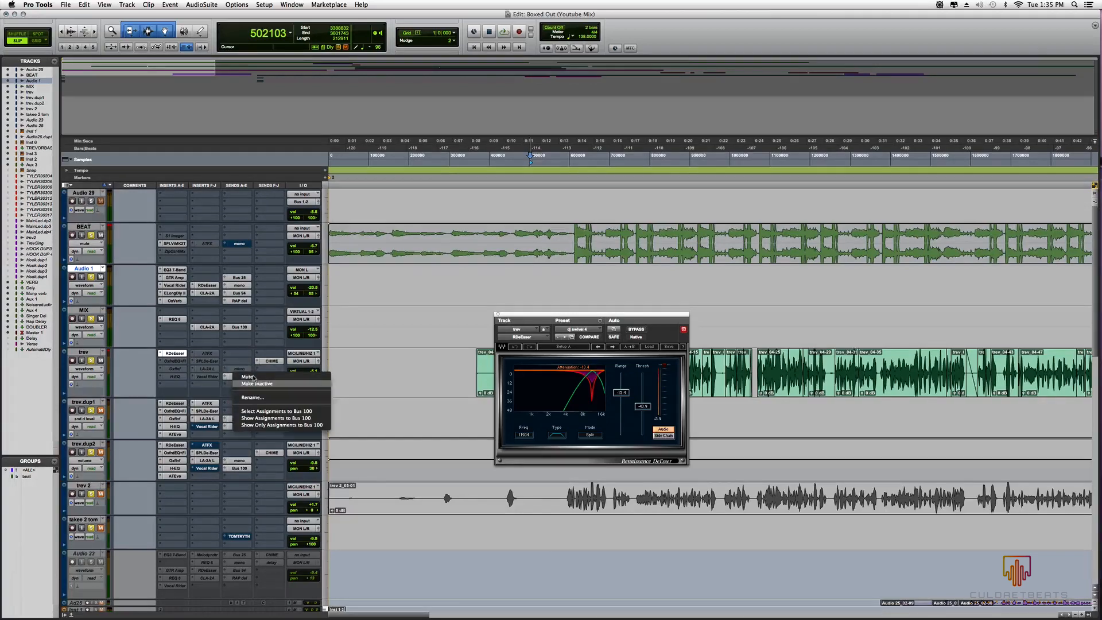
pyautogui.click(247, 385)
pyautogui.rightClick(268, 361)
pyautogui.click(279, 368)
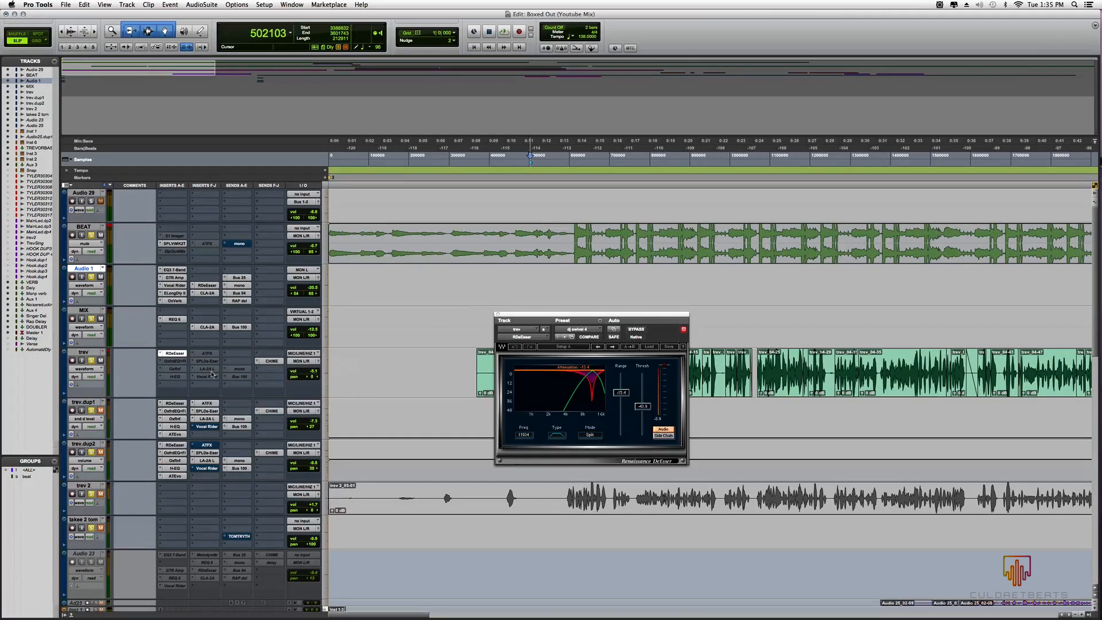
# Step: On the Master 1 track, make the Q-Clone and L316 inserts inactive and bypass the L3-LL Ultra
pyautogui.scroll(-15, 212, 374)
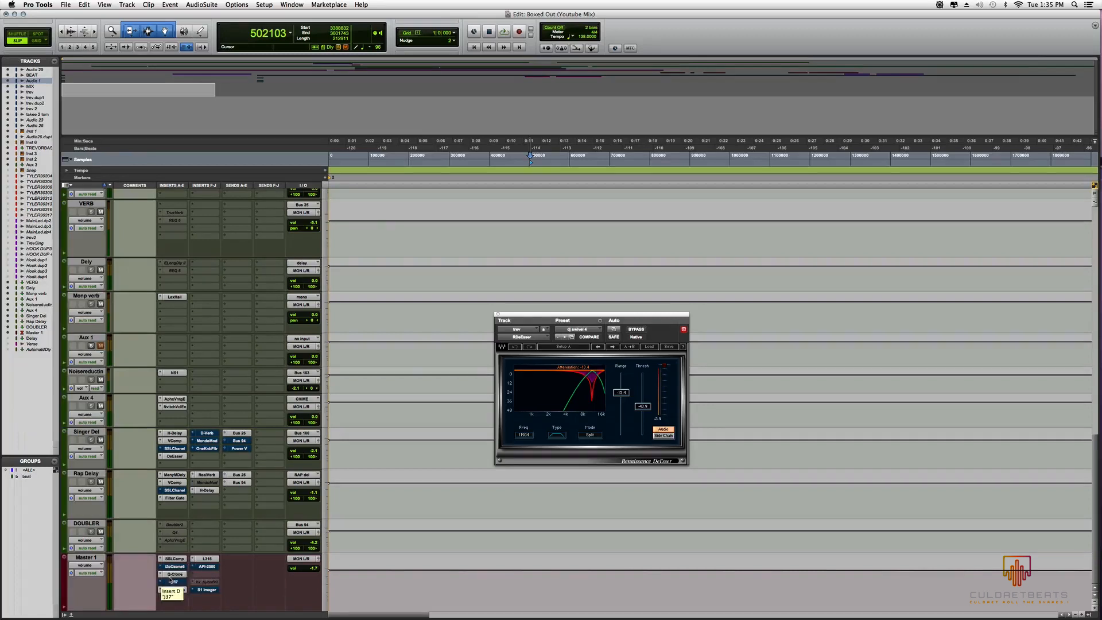
pyautogui.rightClick(182, 575)
pyautogui.click(181, 582)
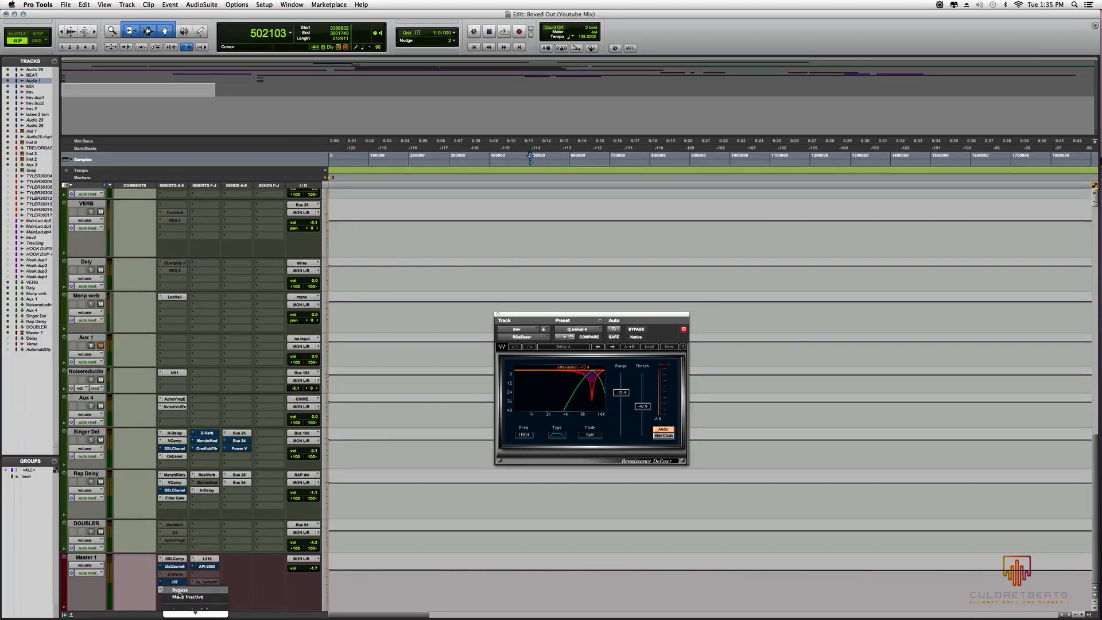
pyautogui.rightClick(175, 584)
pyautogui.click(176, 568)
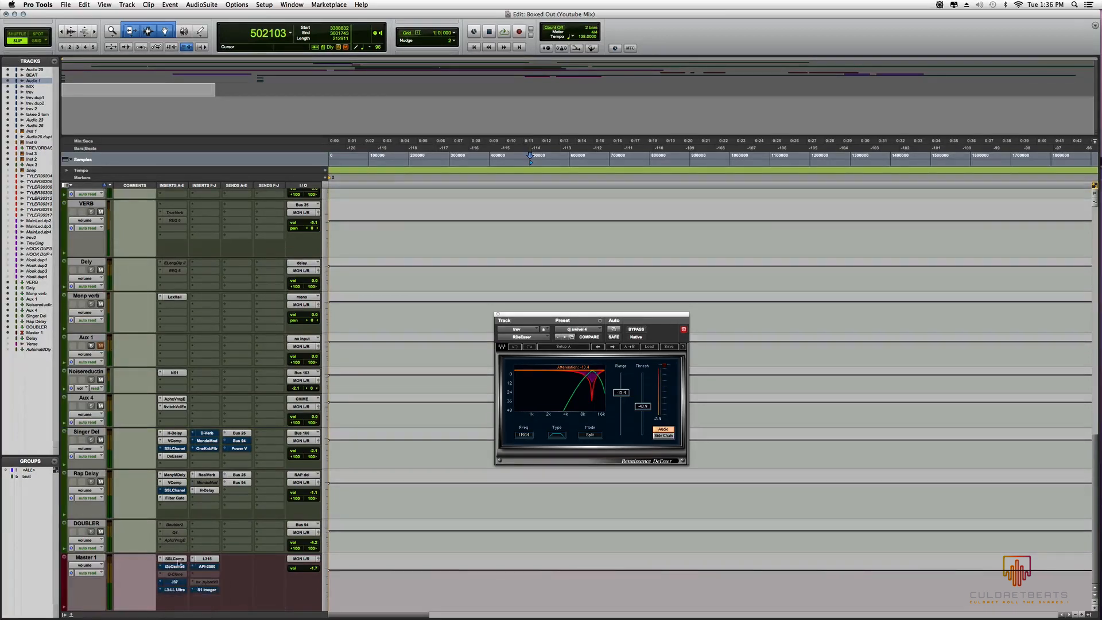
pyautogui.rightClick(206, 560)
pyautogui.click(211, 568)
# Step: Make the green-clip vocal track's RDeEsser insert inactive during playback, stop playback and close its plug-in window
pyautogui.scroll(15, 551, 219)
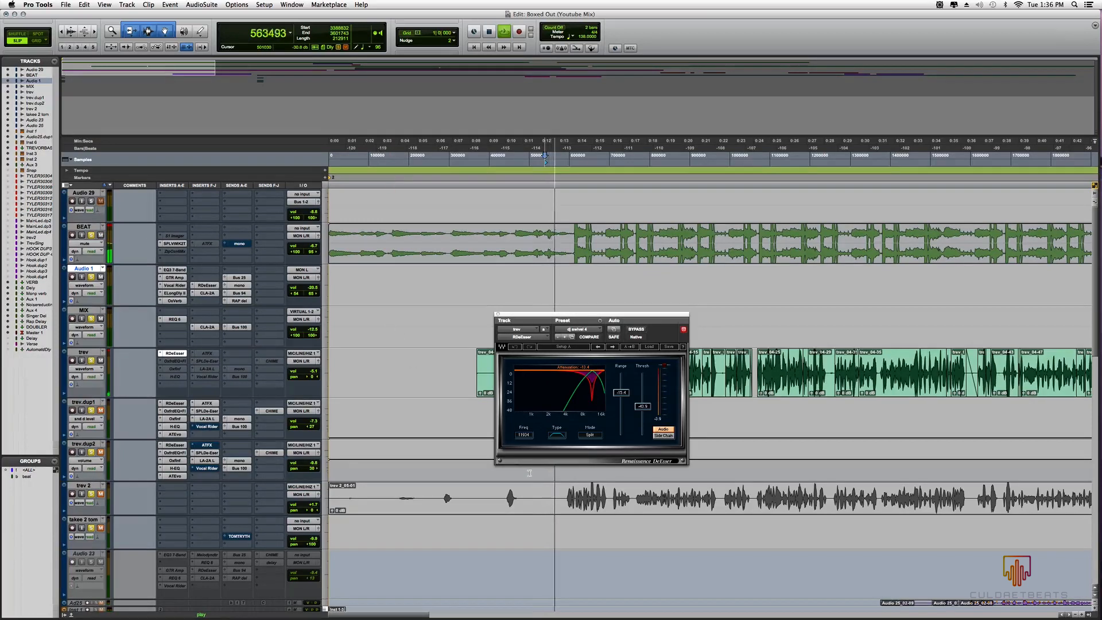
pyautogui.rightClick(165, 354)
pyautogui.click(183, 360)
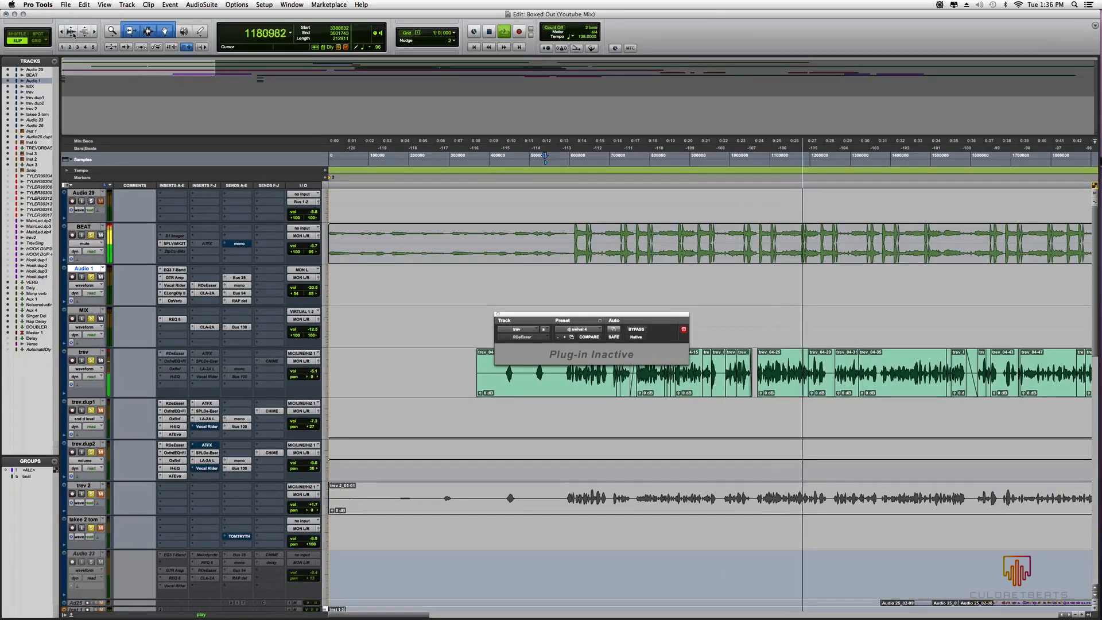
pyautogui.press('space')
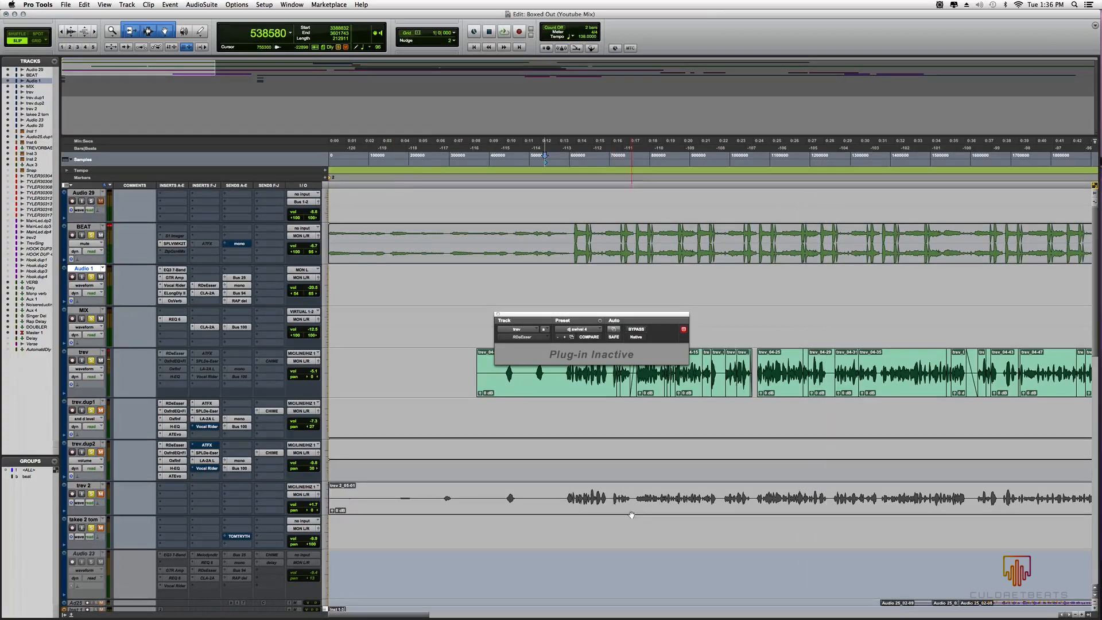
pyautogui.click(497, 314)
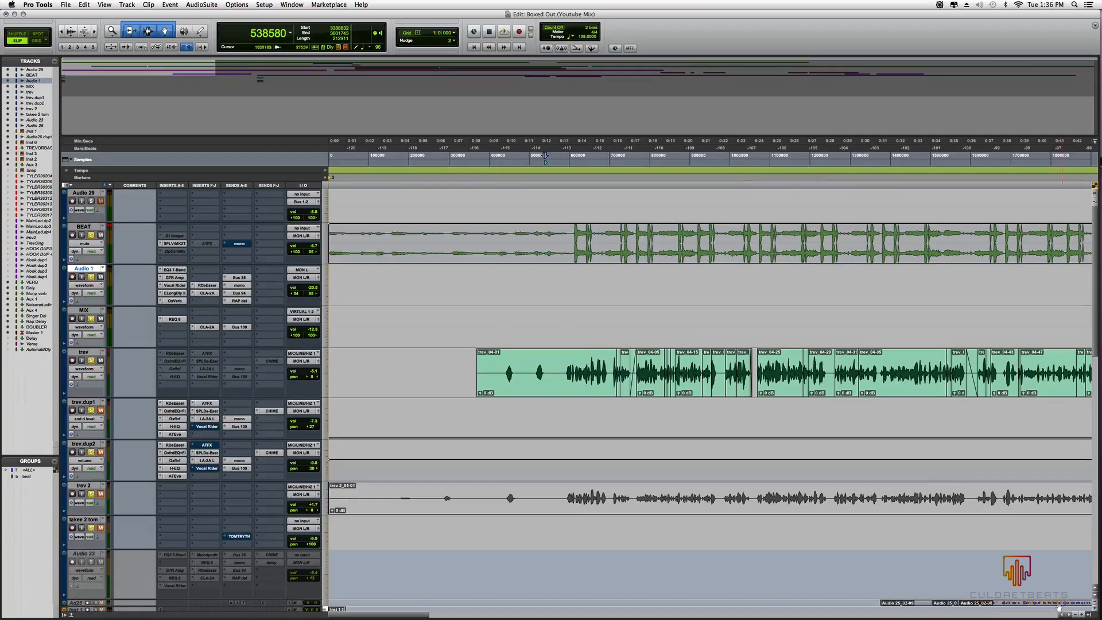
# Step: Play the unprocessed vocal over the beat, starting where the beat comes in at about 0:14
pyautogui.click(1082, 615)
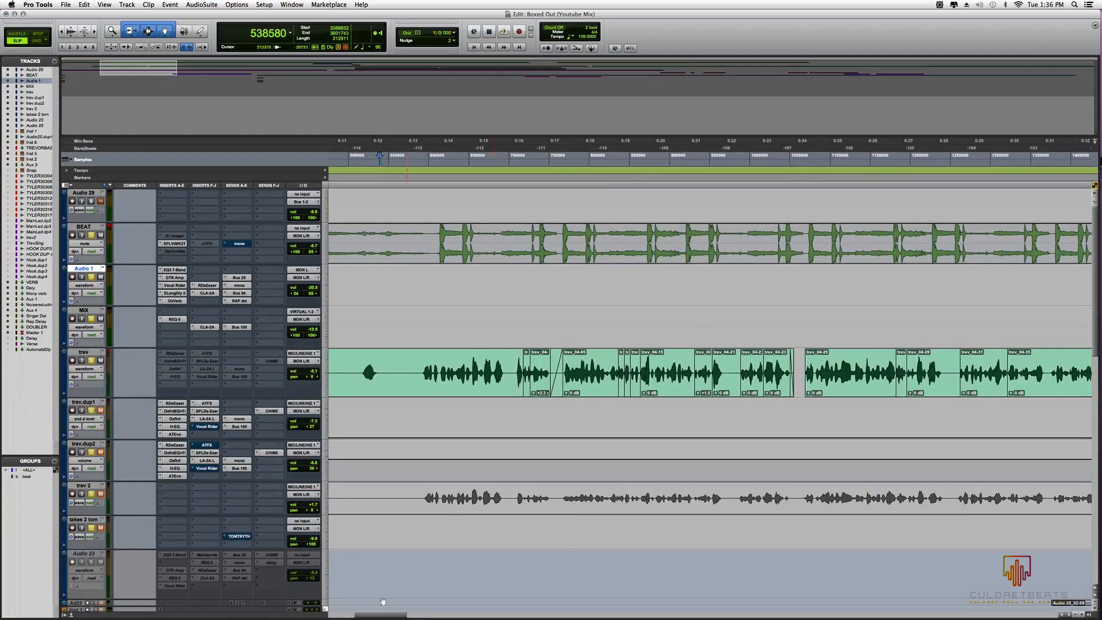
pyautogui.moveTo(378, 613)
pyautogui.mouseDown()
pyautogui.moveTo(390, 614)
pyautogui.moveTo(377, 614)
pyautogui.mouseUp()
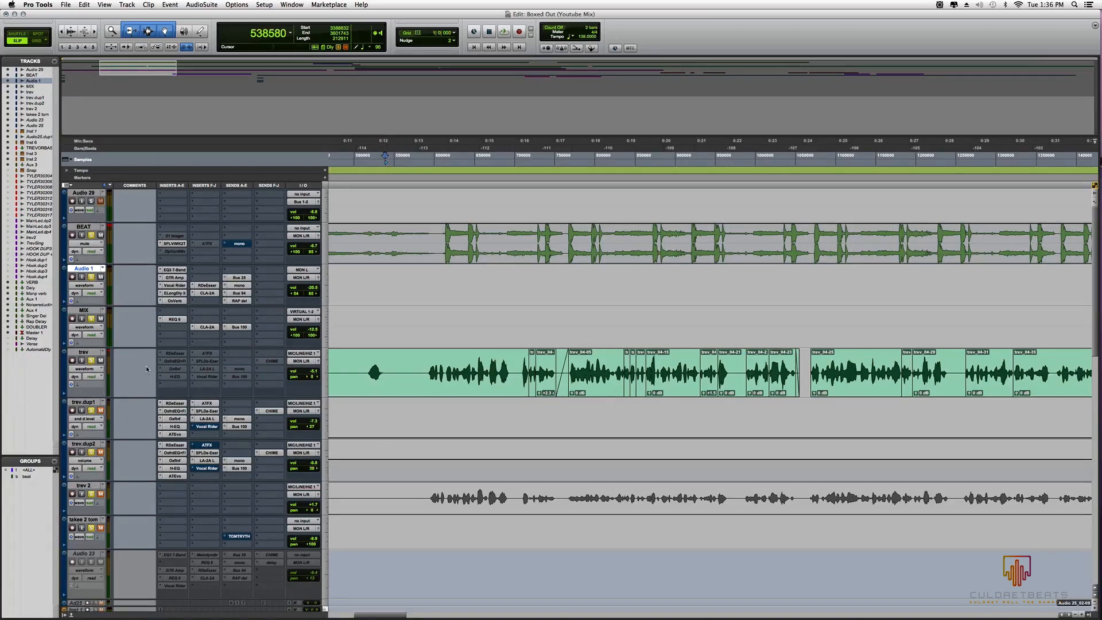
pyautogui.scroll(-1, 709, 418)
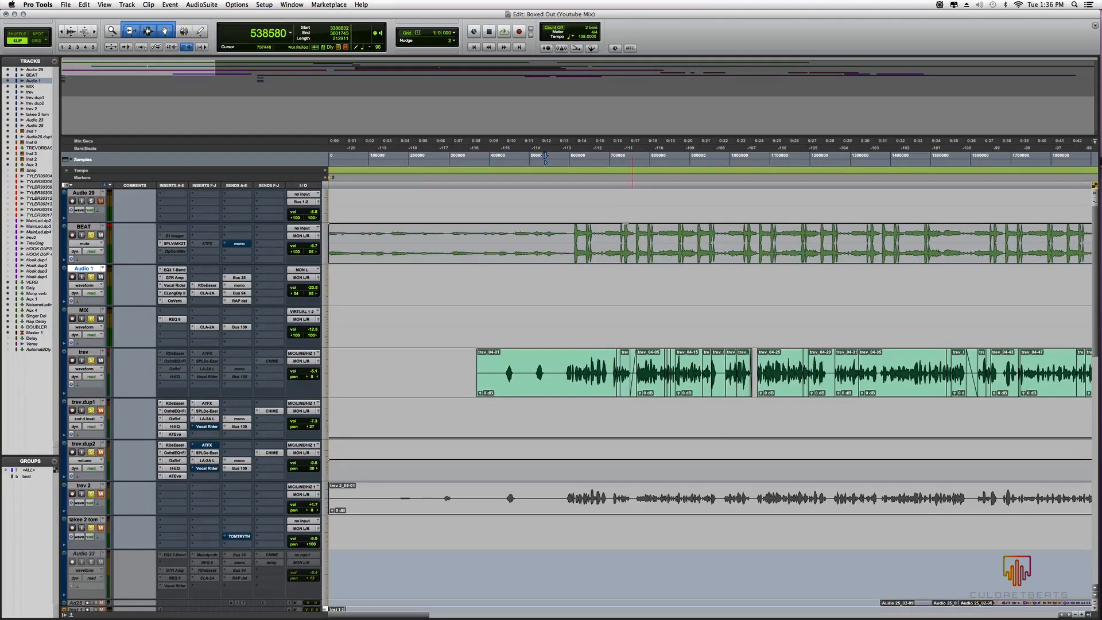
pyautogui.click(574, 147)
pyautogui.press('space')
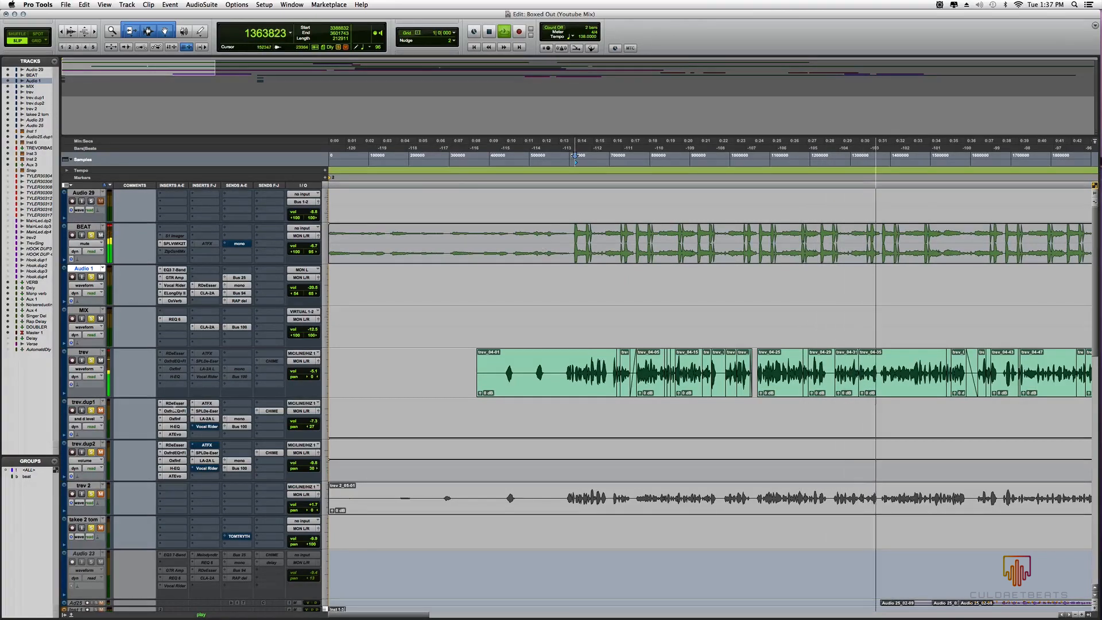
# Step: Stop playback, make the green-clip vocal track's RDeEsser insert active again and move its open plug-in window nearer the track's inserts
pyautogui.press('space')
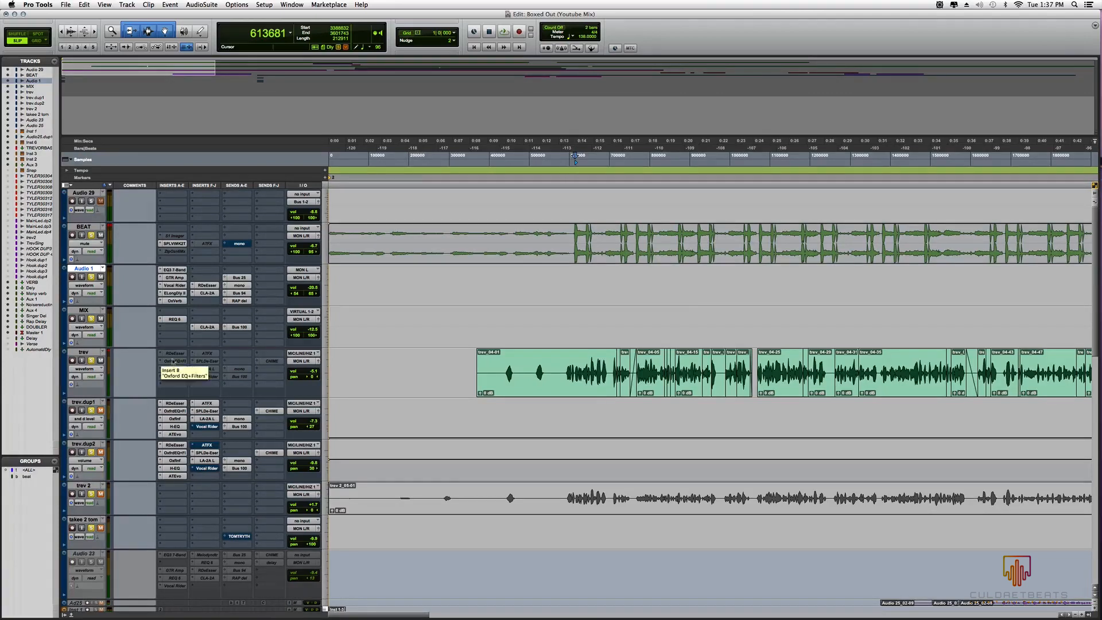
pyautogui.click(175, 353)
pyautogui.keyDown('ctrl'); pyautogui.keyDown('super'); pyautogui.click(177, 355); pyautogui.keyUp('super'); pyautogui.keyUp('ctrl')
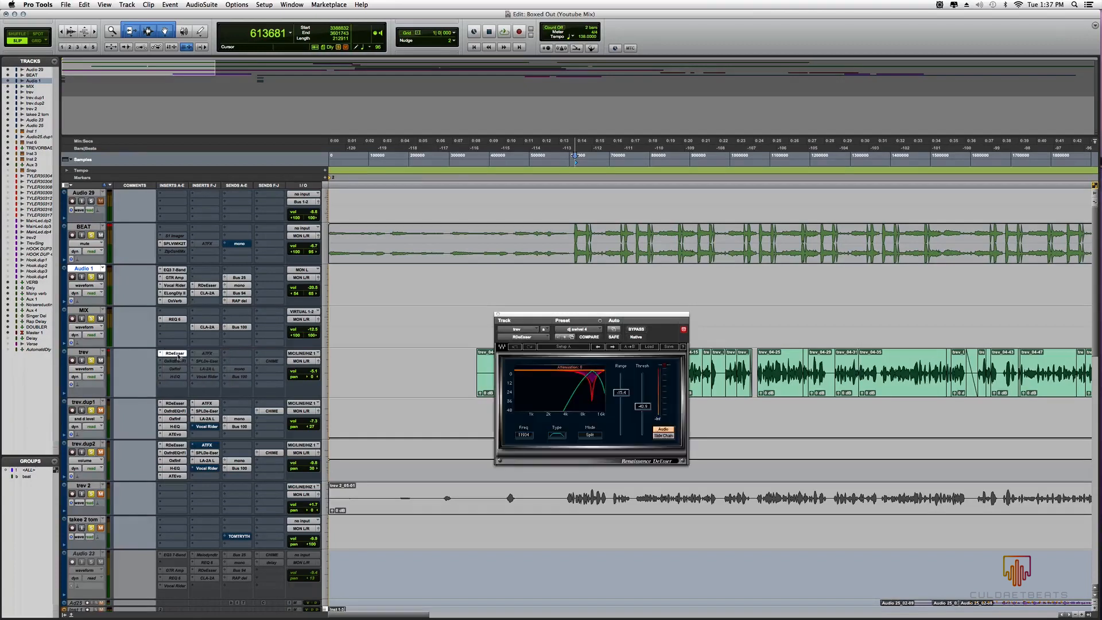
pyautogui.click(177, 354)
pyautogui.click(177, 353)
pyautogui.moveTo(605, 317); pyautogui.dragTo(446, 340)
# Step: Play the de-essed vocal over the beat from about 0:12, stop playback and load the dj swivel preset in the RDeEsser
pyautogui.click(552, 156)
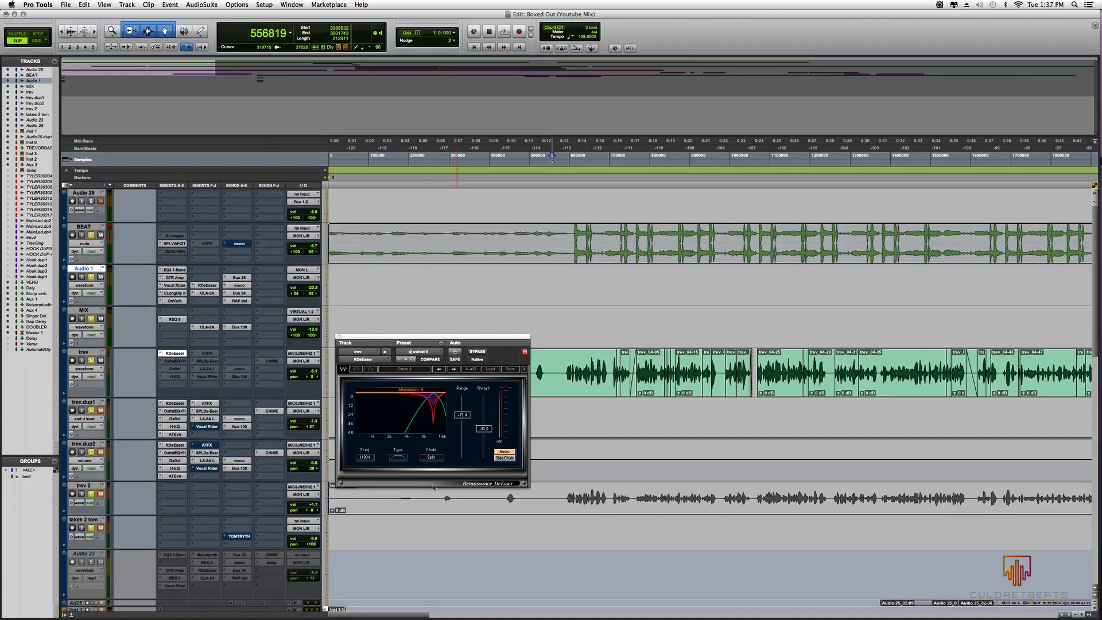
pyautogui.press('space')
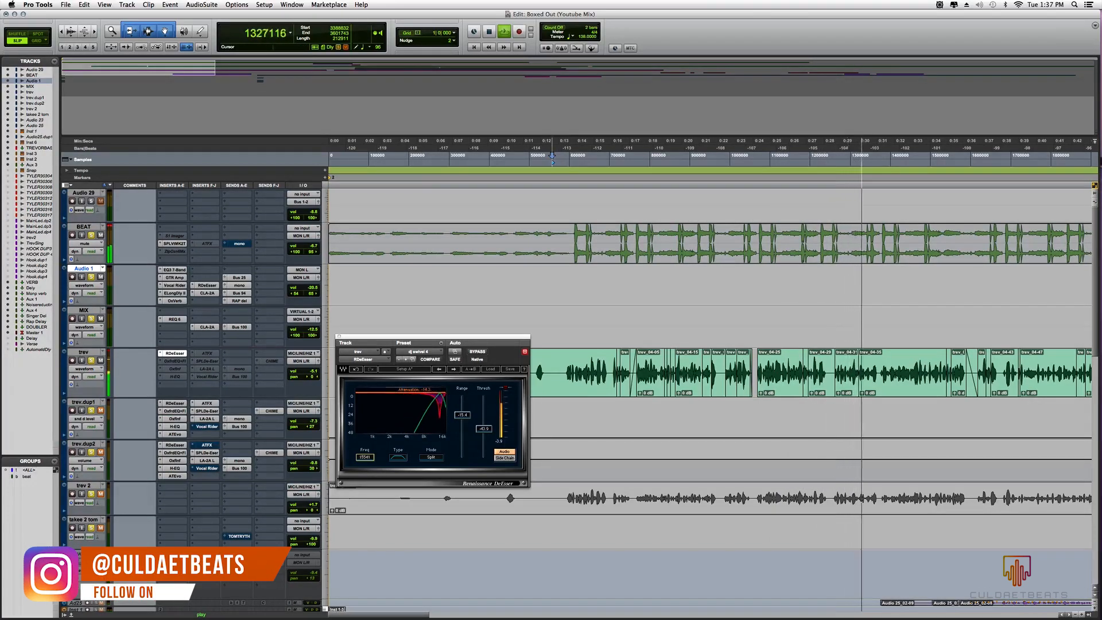
pyautogui.press('space')
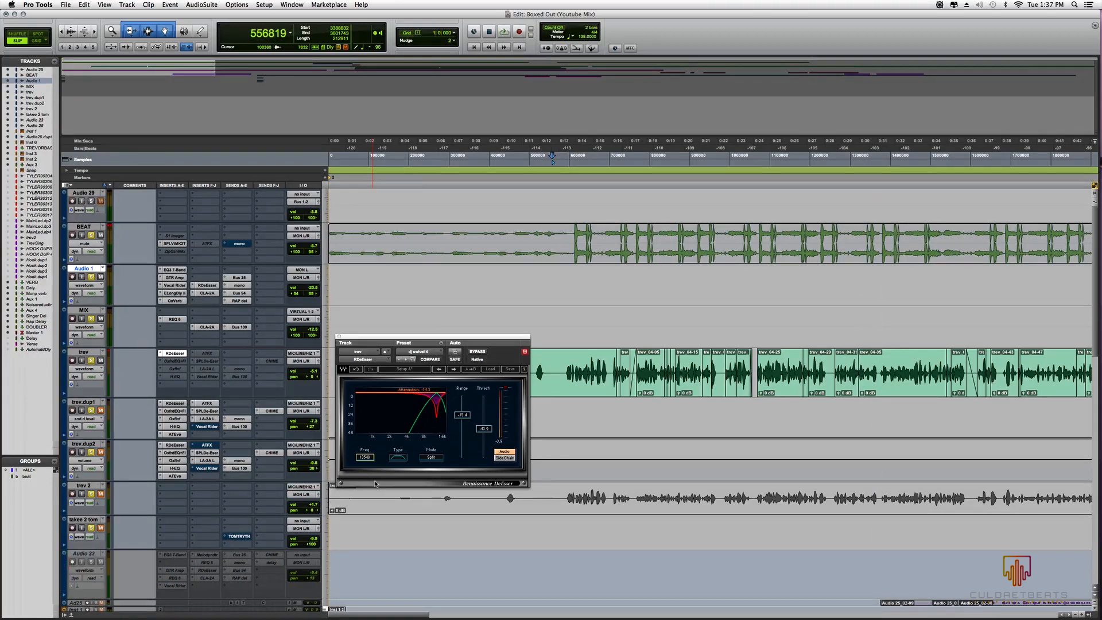
pyautogui.click(427, 352)
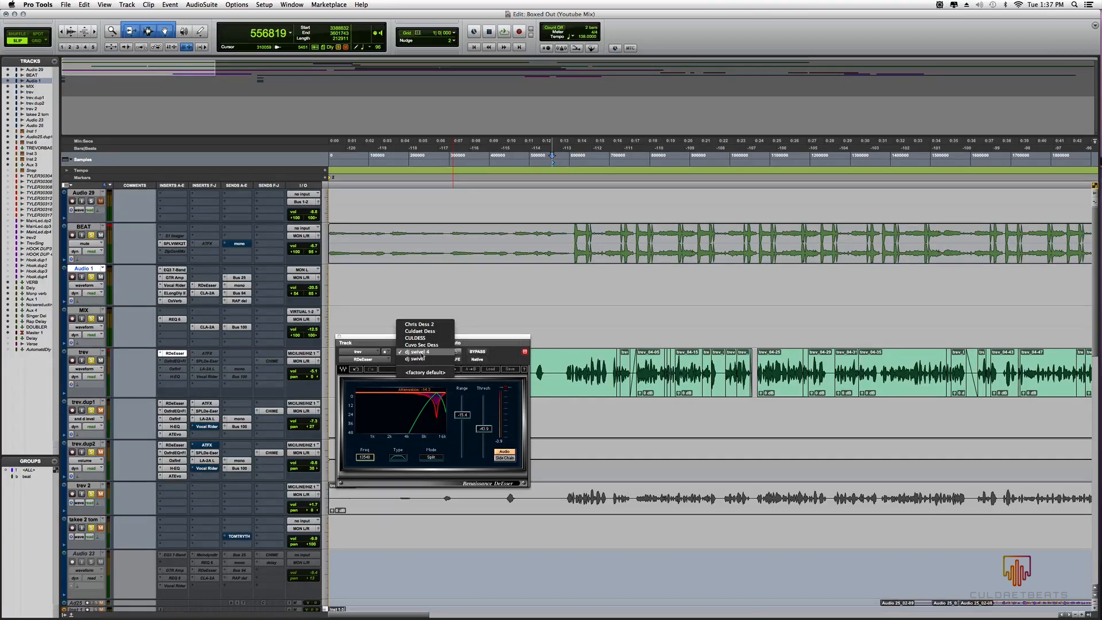
pyautogui.click(419, 359)
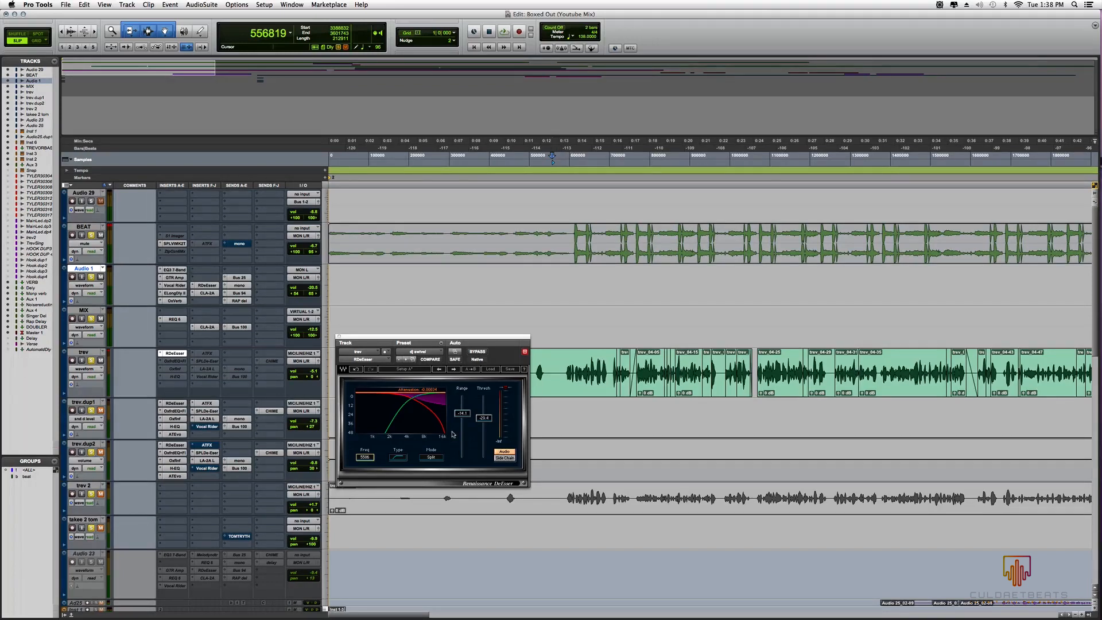
# Step: Load the dj swivel 4 preset in the second RDeEsser on the green-clip vocal track
pyautogui.click(425, 352)
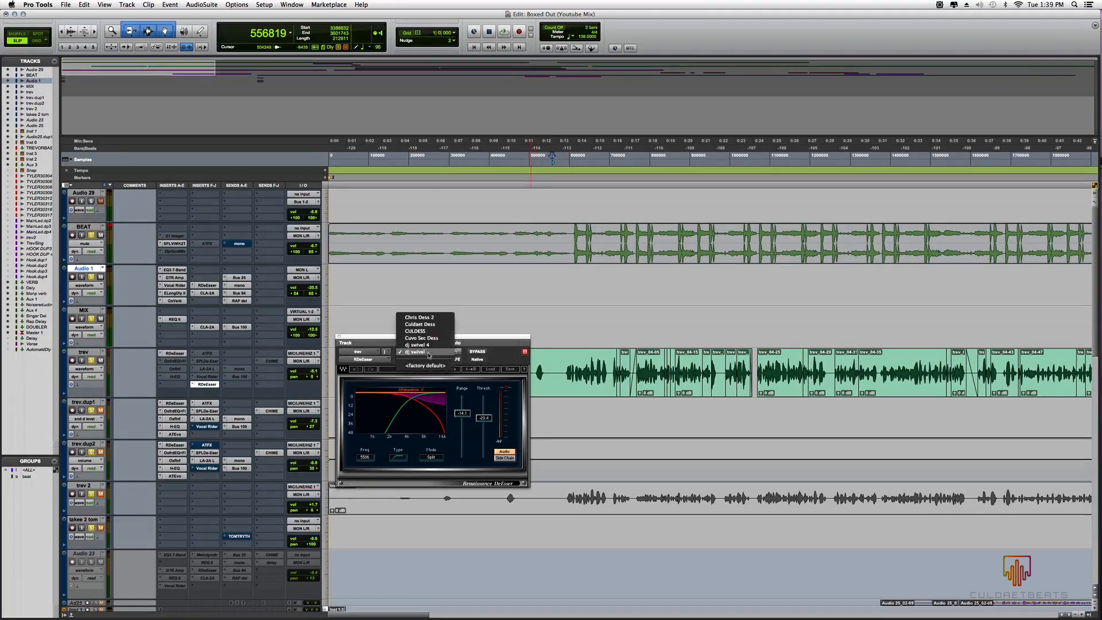
pyautogui.click(428, 345)
pyautogui.click(427, 351)
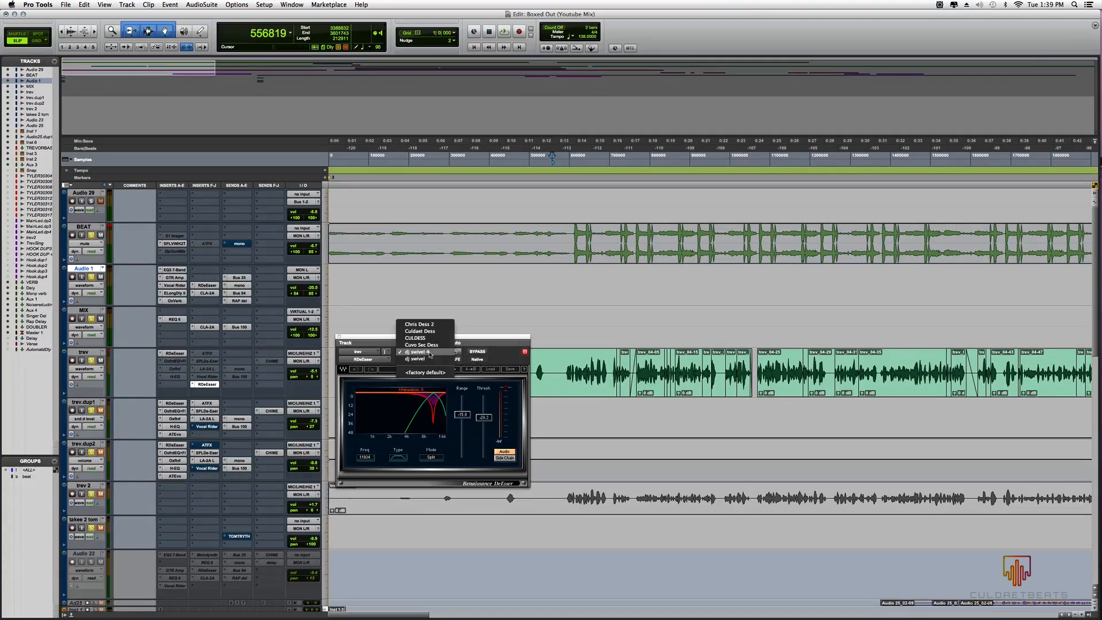
pyautogui.click(428, 353)
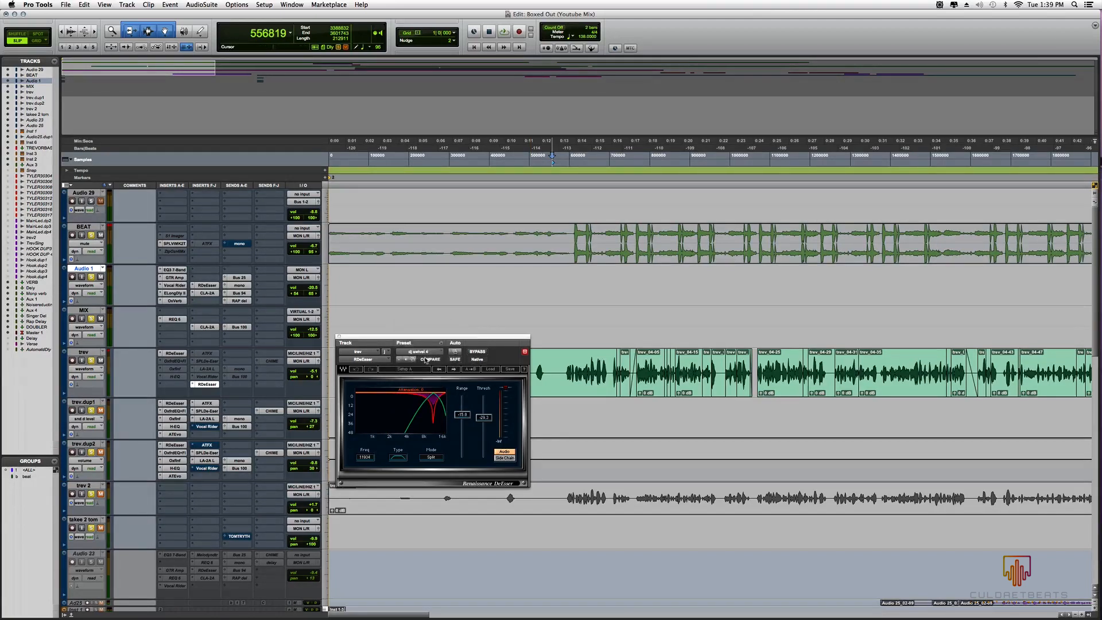
# Step: Compare the second RDeEsser's dj swivel 4 preset with dj swivel and Chris Dess 2, returning to dj swivel 4
pyautogui.click(426, 353)
pyautogui.click(426, 359)
pyautogui.click(427, 352)
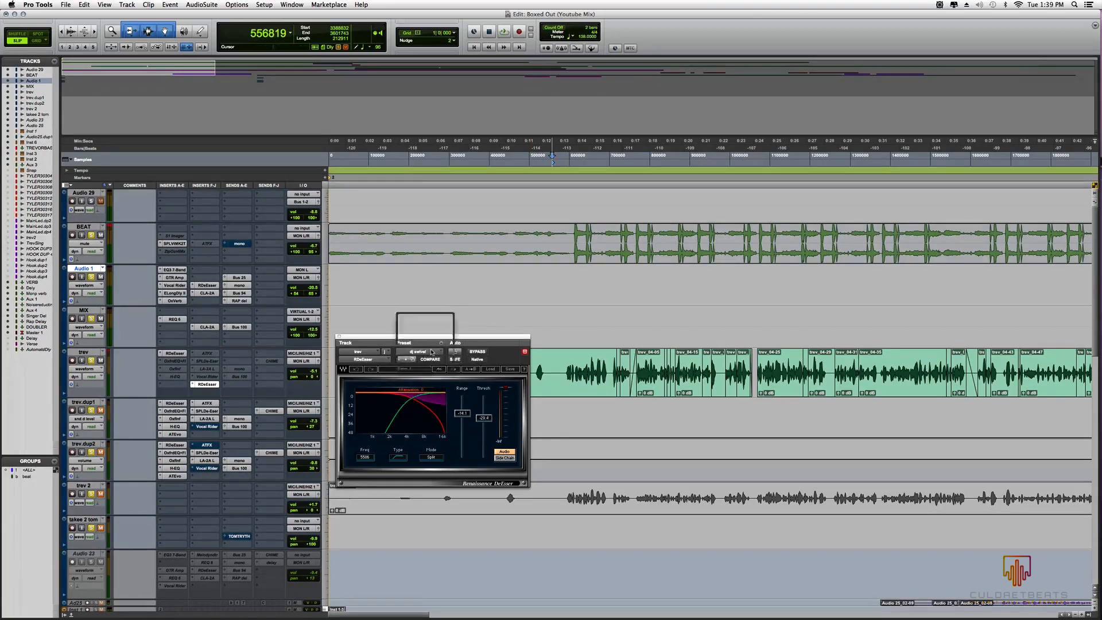
pyautogui.click(431, 344)
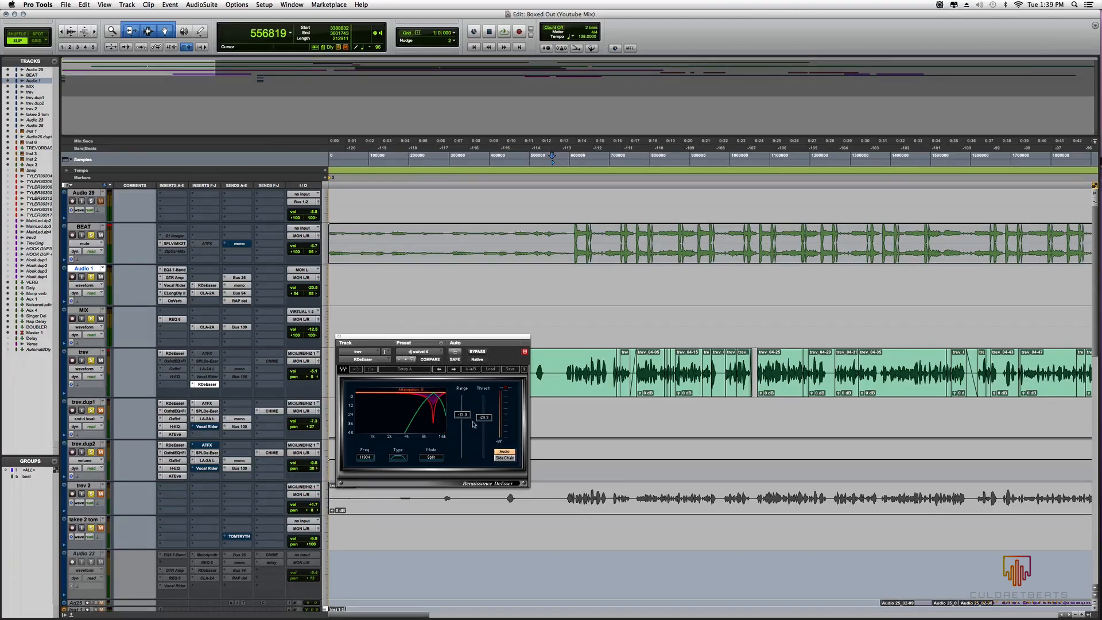
pyautogui.click(431, 352)
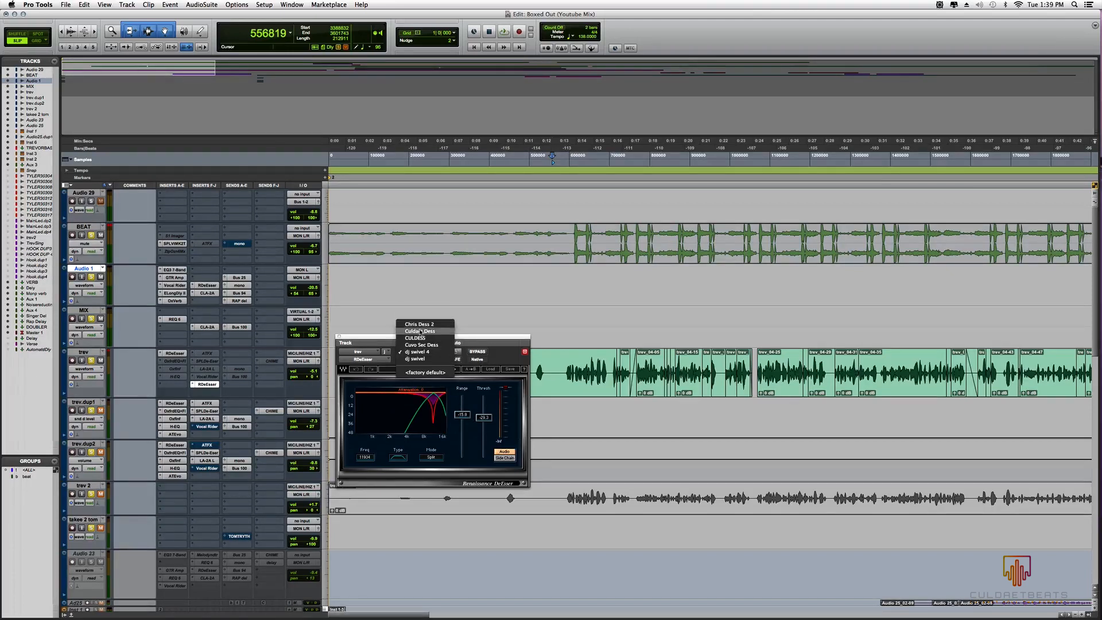
pyautogui.click(427, 328)
pyautogui.click(426, 352)
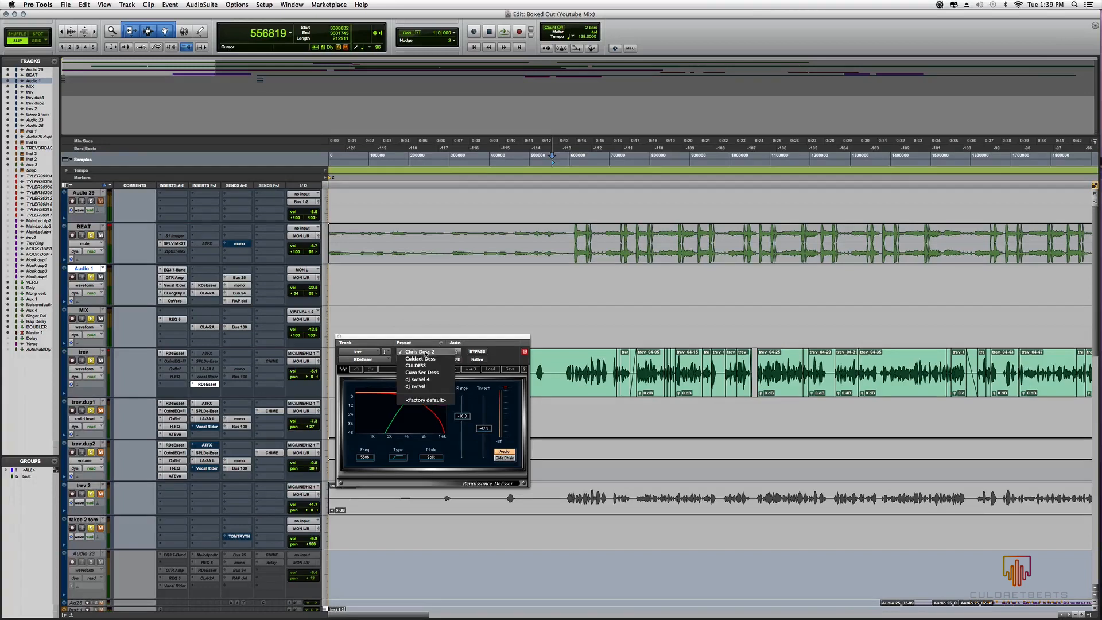
pyautogui.click(523, 443)
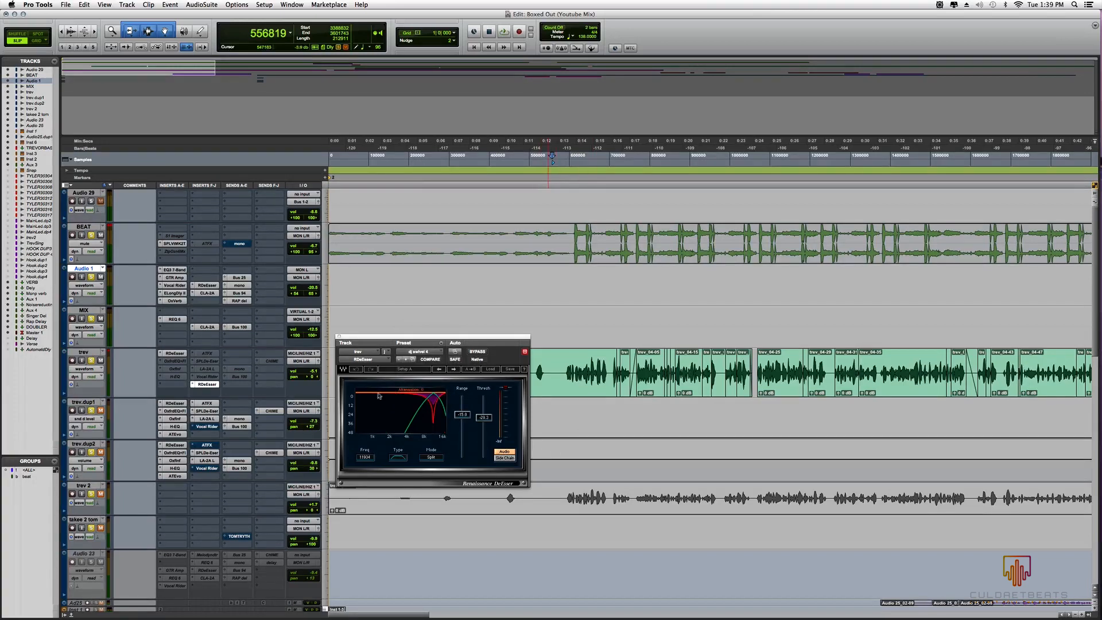
# Step: Bypass the second RDeEsser, open the first one and audition it alone over the beat from about 0:12
pyautogui.click(477, 351)
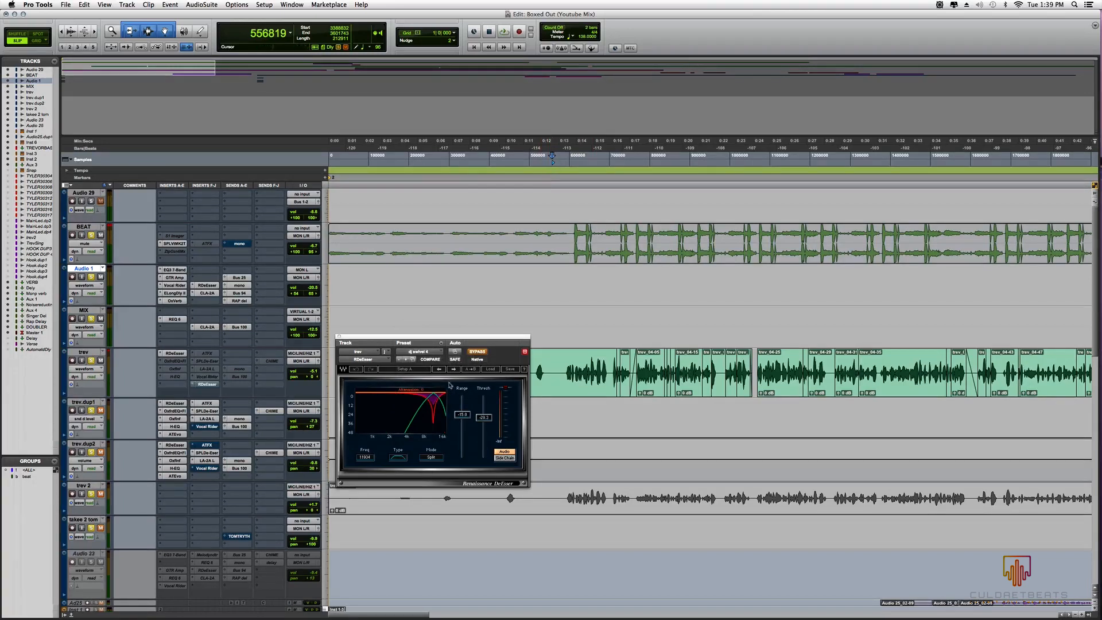
pyautogui.click(182, 355)
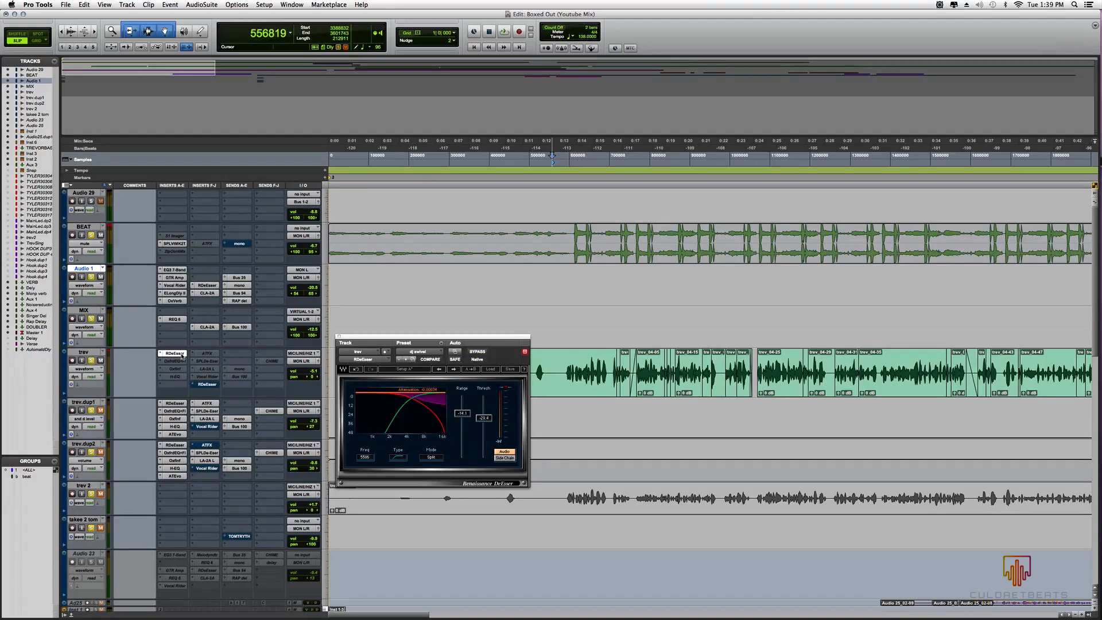
pyautogui.press('space')
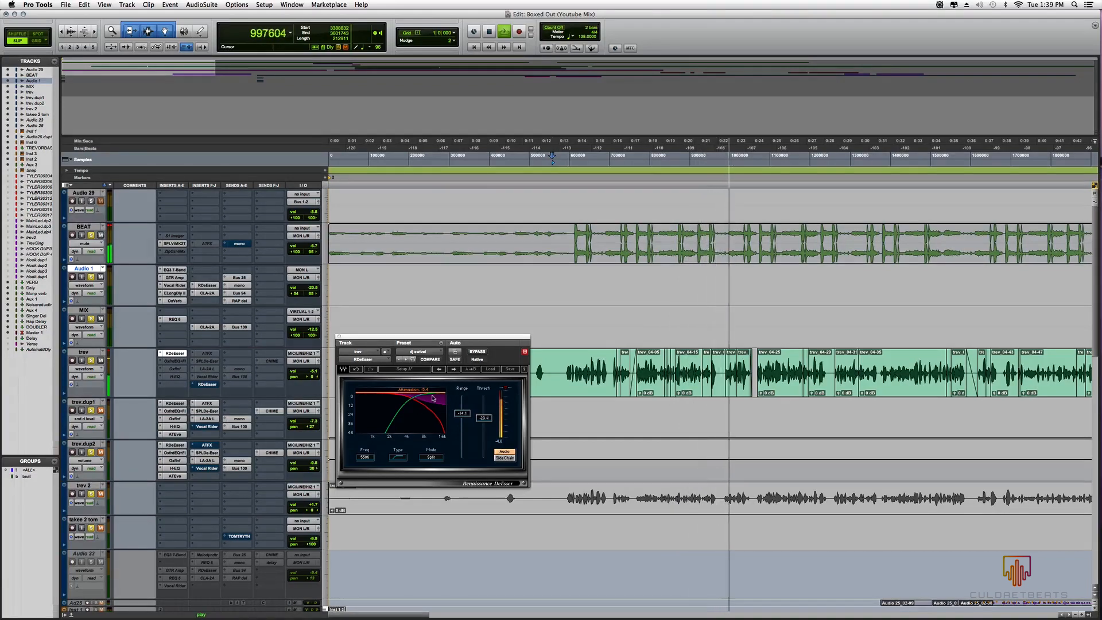
pyautogui.press('space')
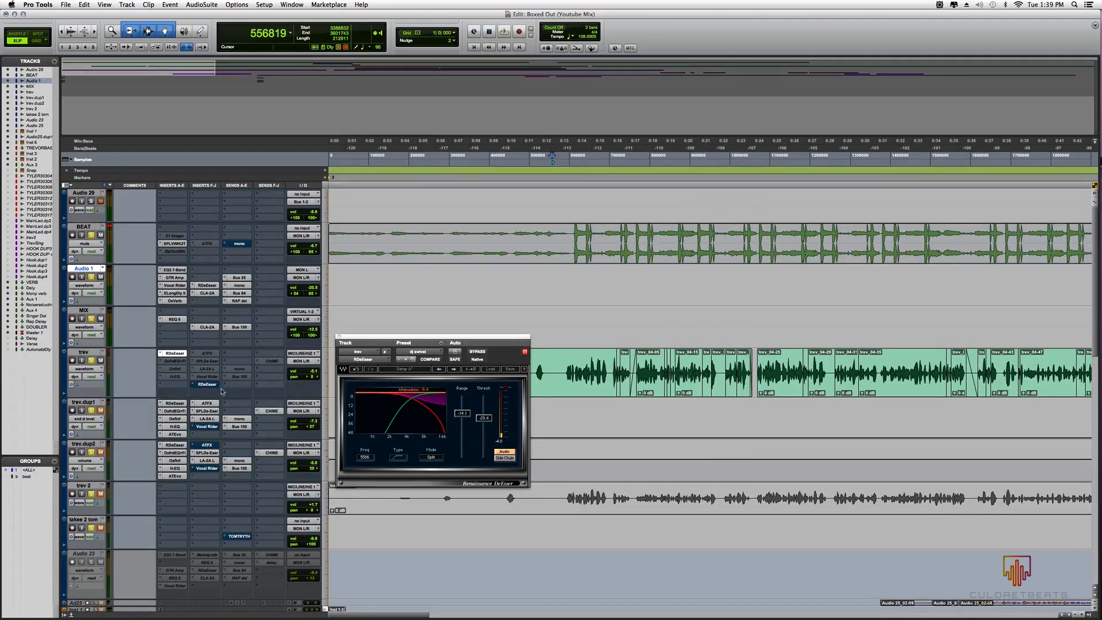
# Step: Bring the second RDeEsser back into view and lower its threshold slightly while the vocal plays over the beat, stopping playback at the end
pyautogui.click(209, 385)
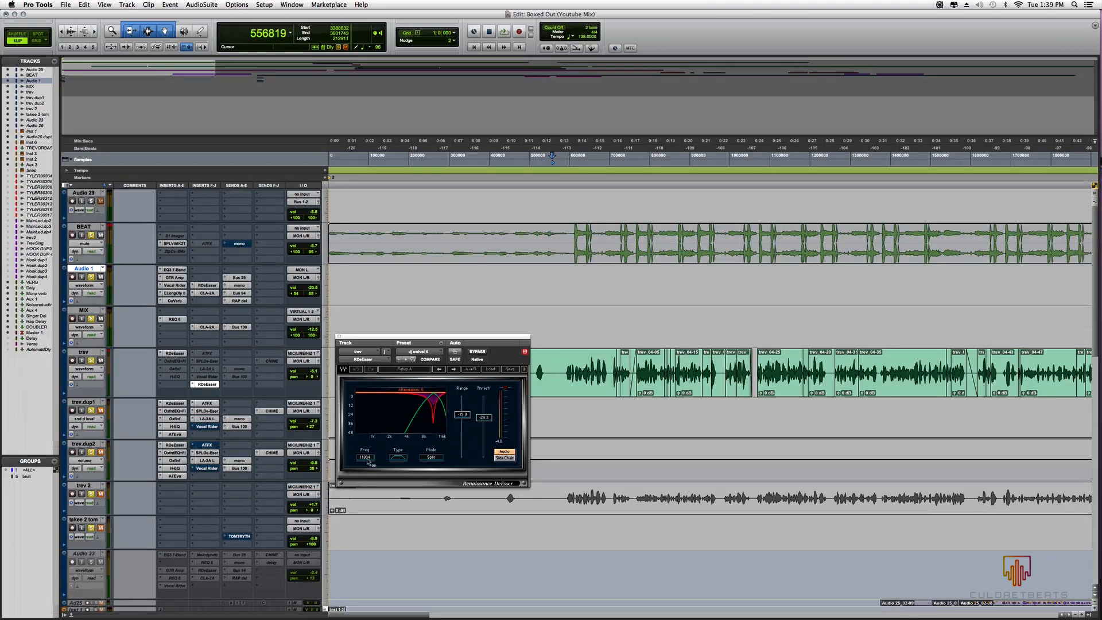
pyautogui.press('space')
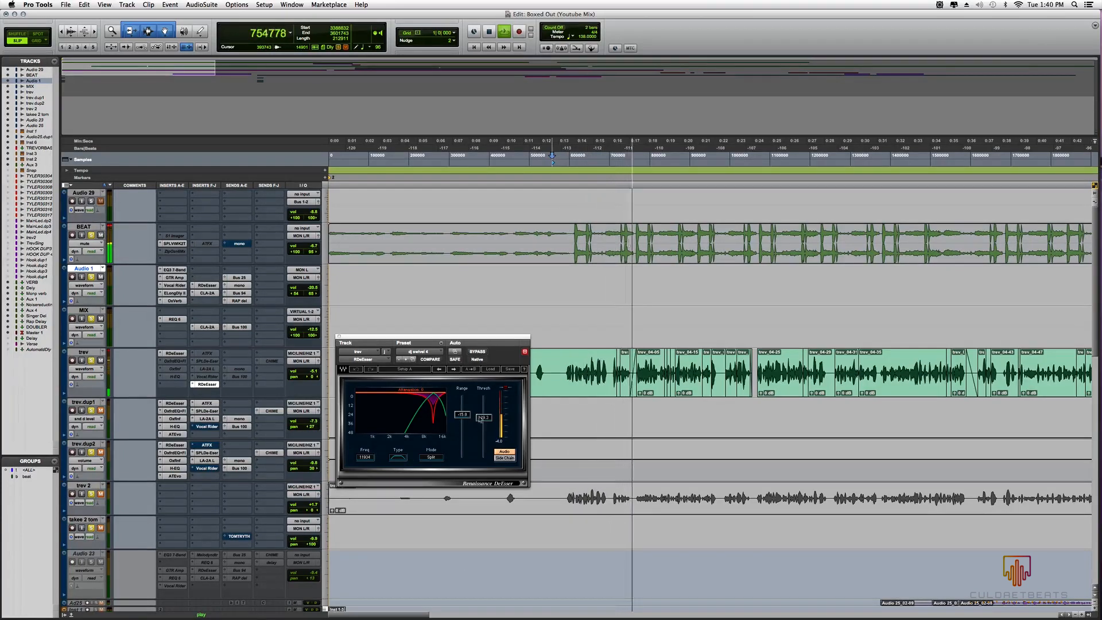
pyautogui.moveTo(484, 417); pyautogui.dragTo(484, 420)
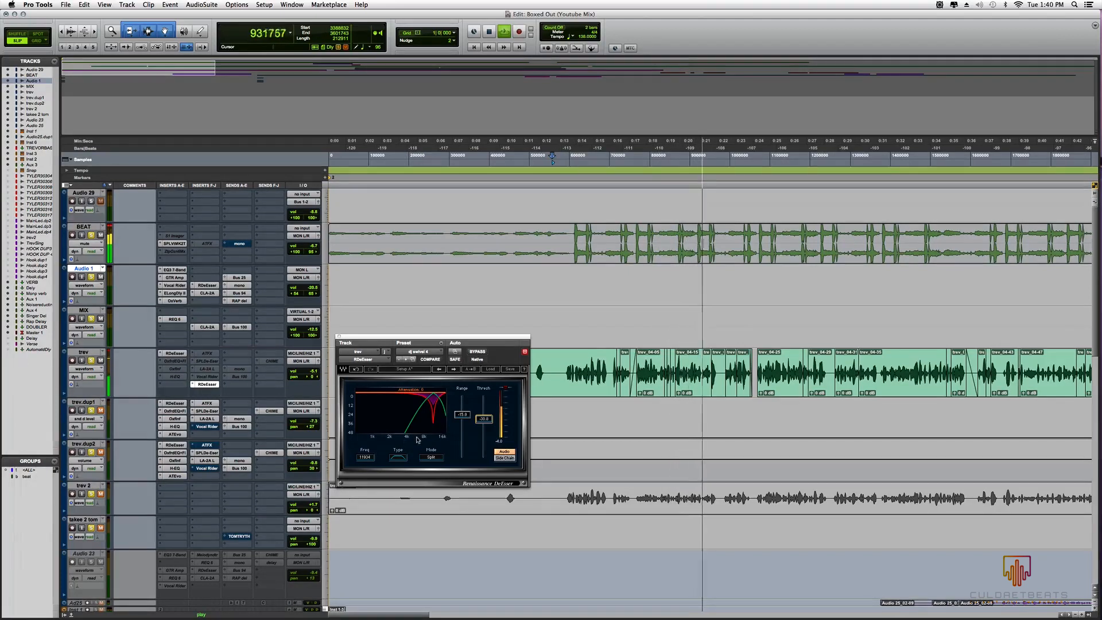
pyautogui.press('space')
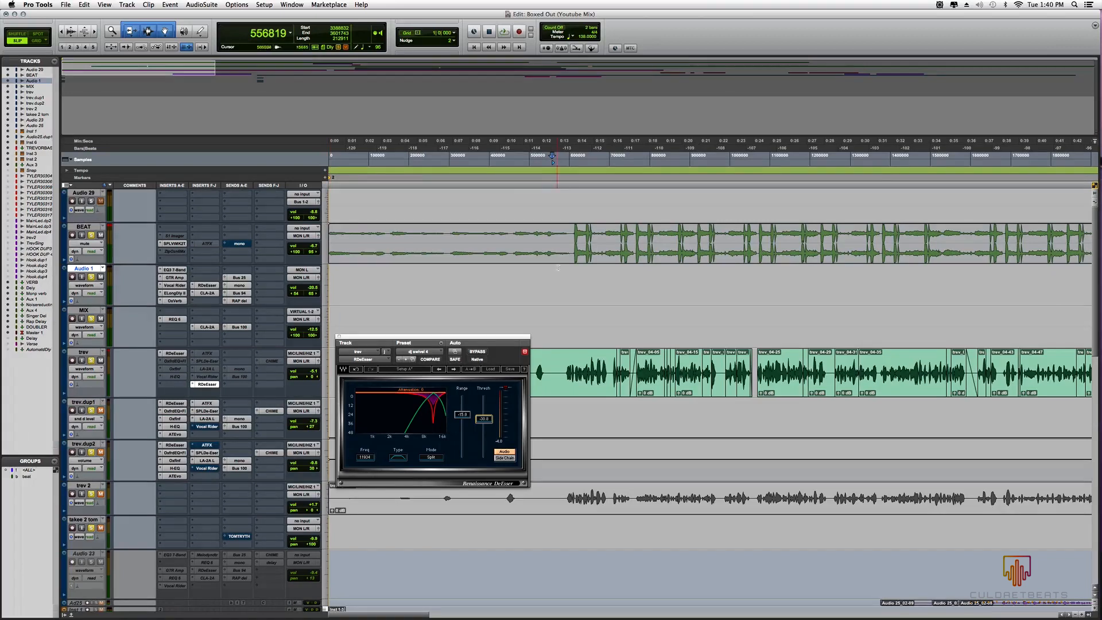
# Step: Tune the second RDeEsser during playback to frequency 12729 Hz, range about -13 and threshold about -37, and stop playback
pyautogui.press('space')
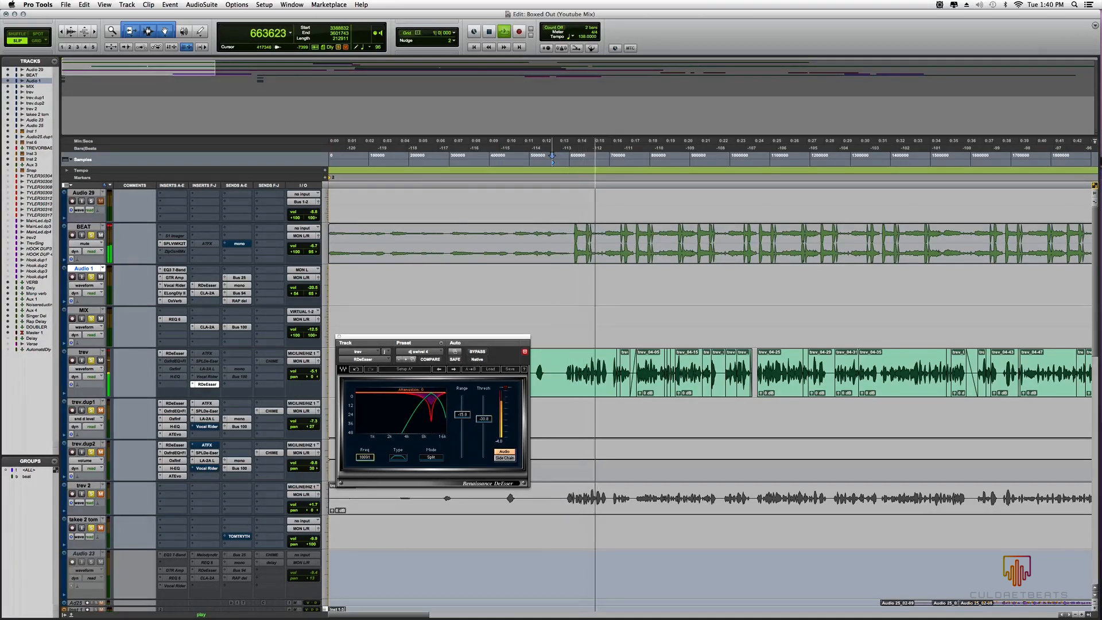
pyautogui.moveTo(462, 415); pyautogui.dragTo(488, 428)
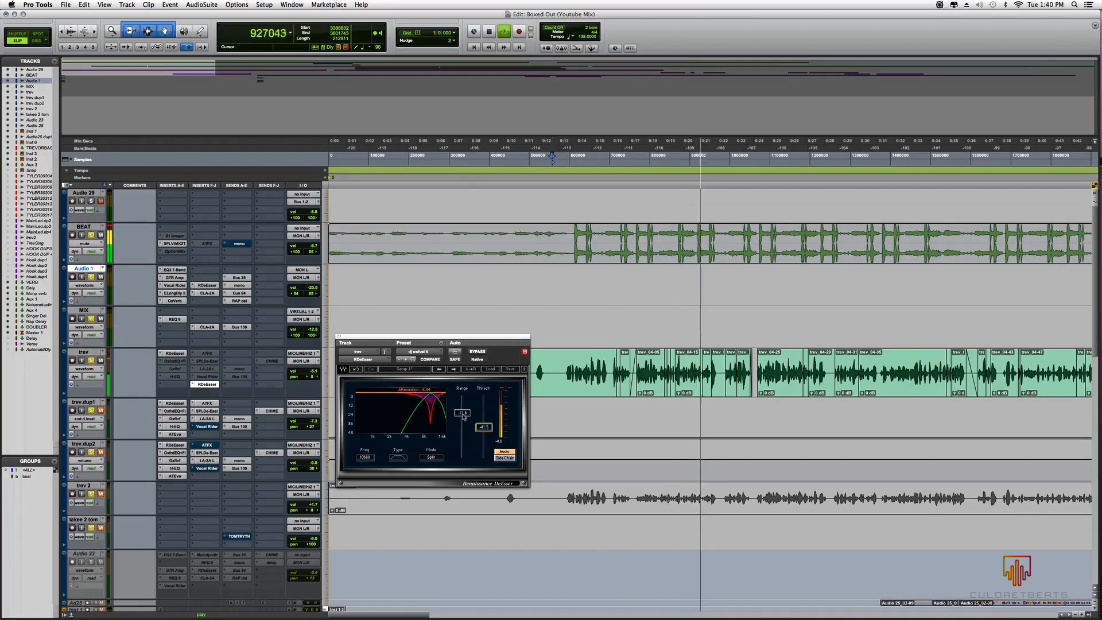
pyautogui.click(365, 458)
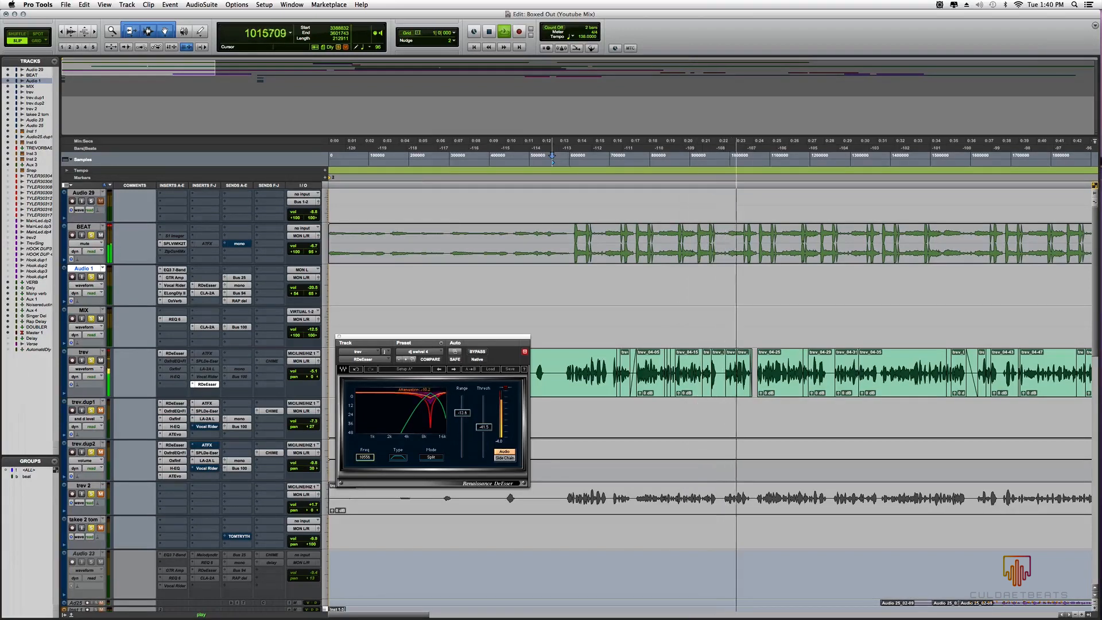
pyautogui.moveTo(365, 457); pyautogui.dragTo(365, 447)
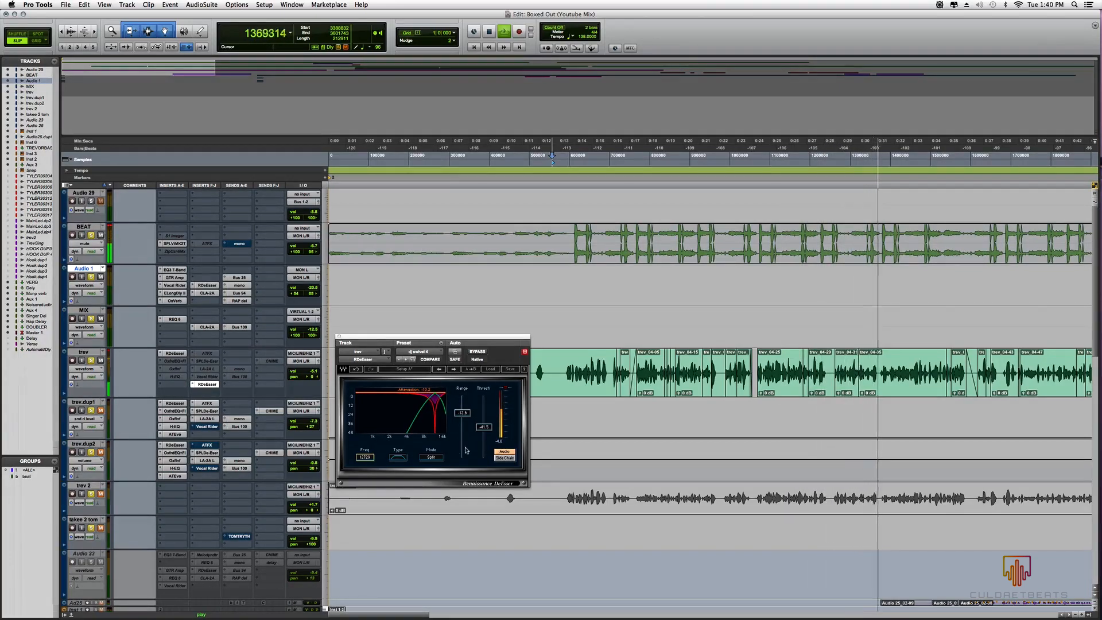
pyautogui.moveTo(484, 427); pyautogui.dragTo(488, 425)
pyautogui.press('space')
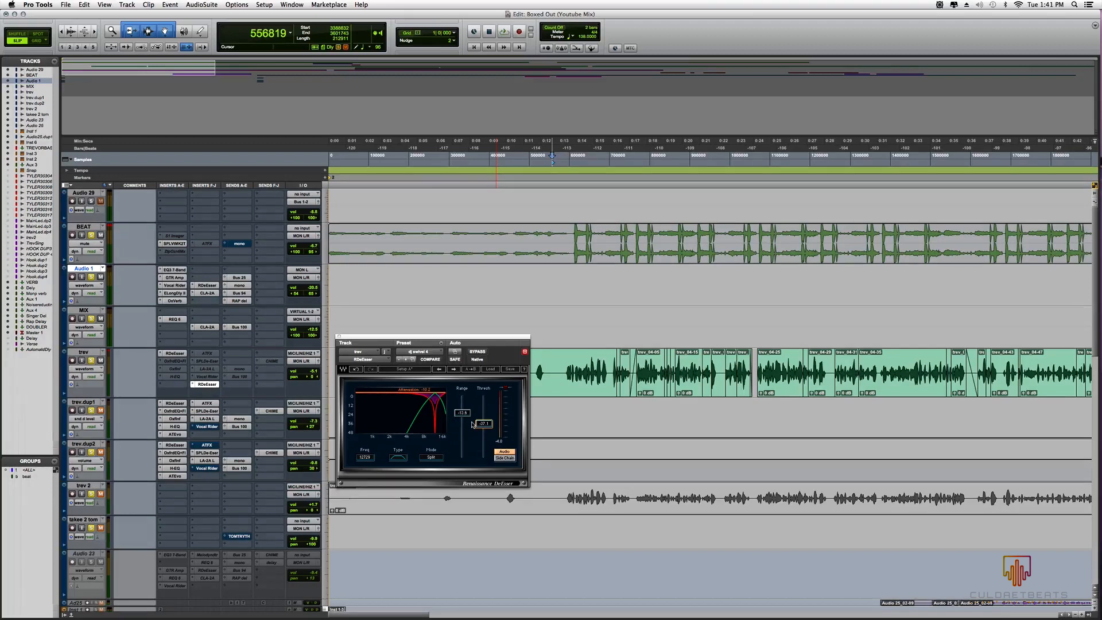
# Step: Replay the vocal from about 0:12, lower the second RDeEsser's threshold to about -39 and stop playback
pyautogui.press('space')
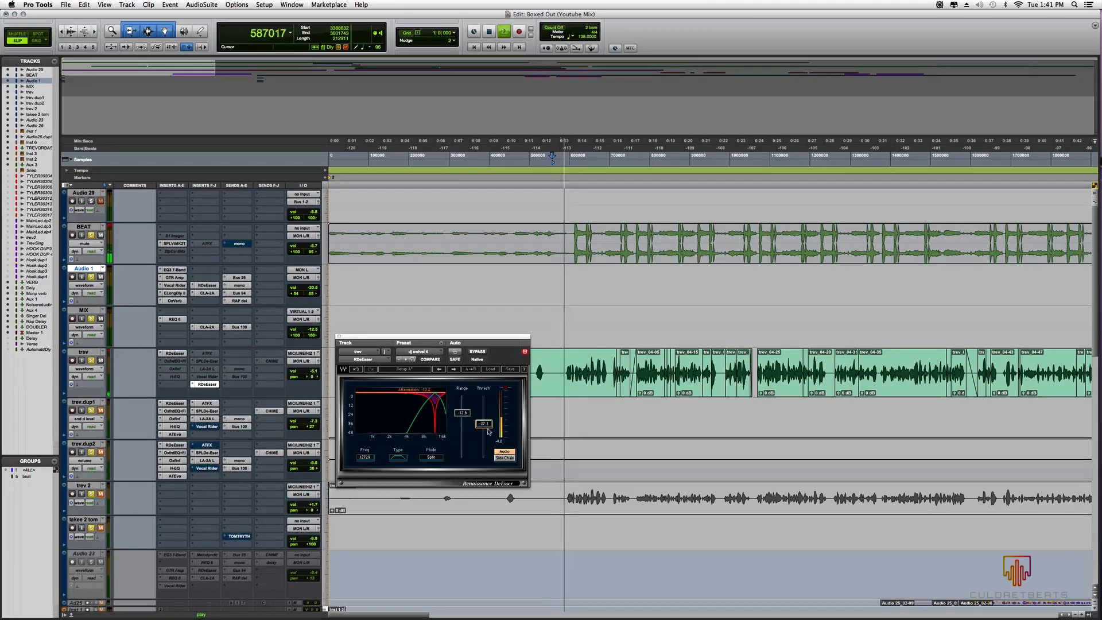
pyautogui.moveTo(486, 427); pyautogui.dragTo(486, 429)
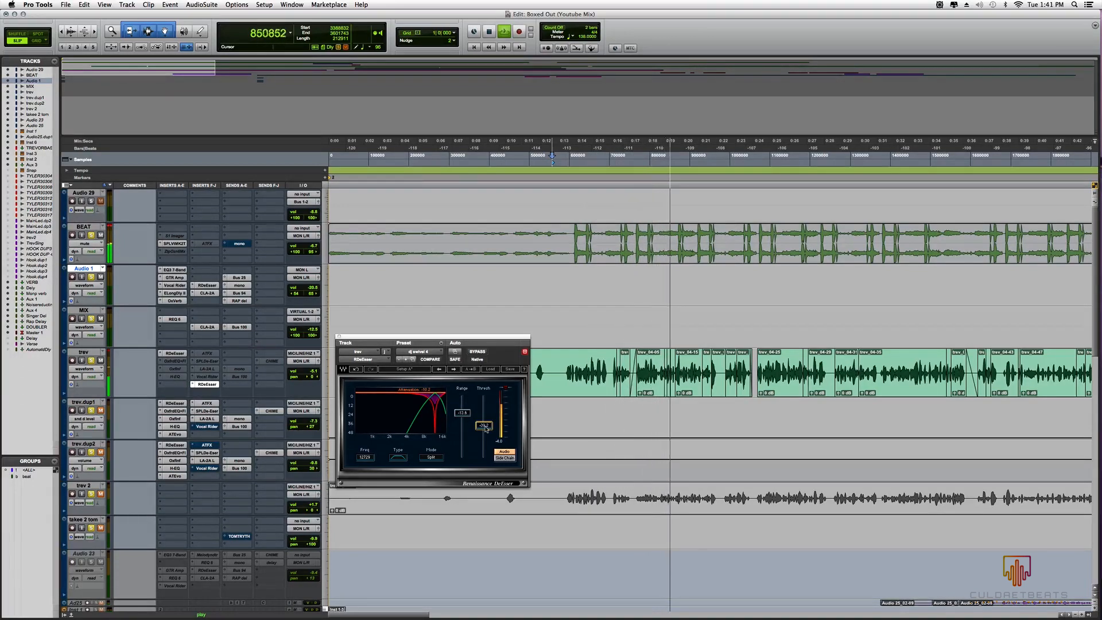
pyautogui.press('space')
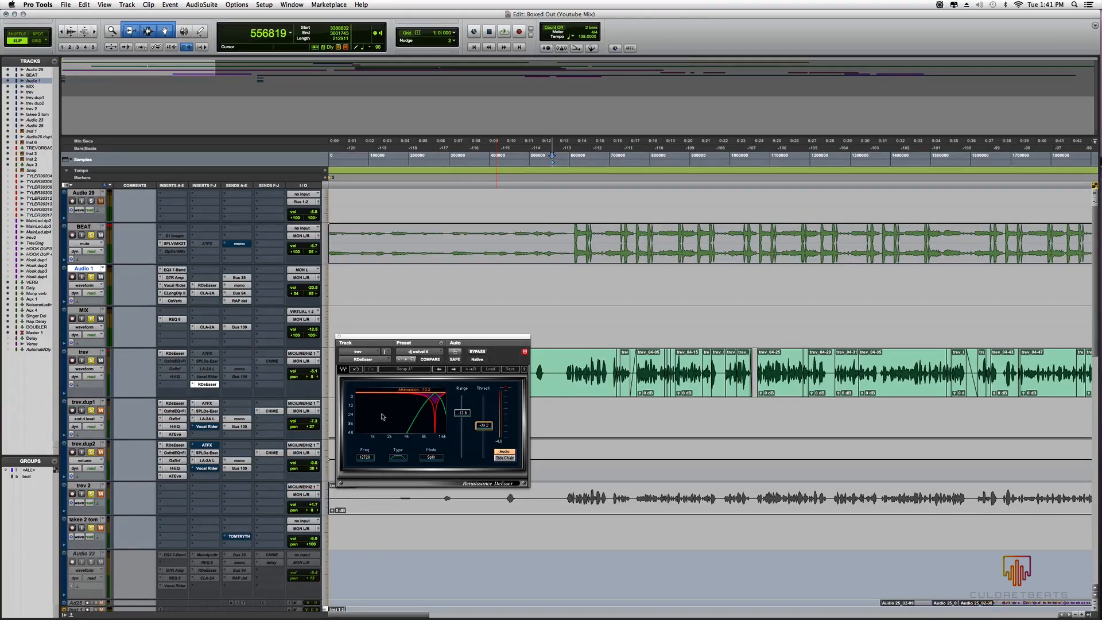
# Step: Review the first RDeEsser's settings against the second one's and close the plug-in window
pyautogui.click(181, 354)
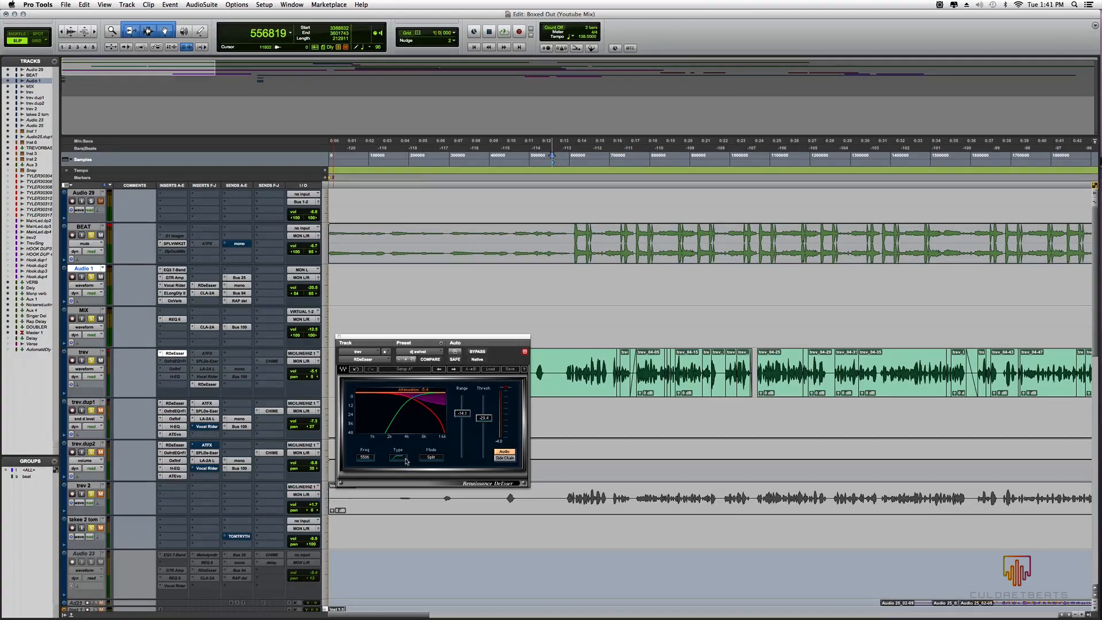
pyautogui.click(208, 384)
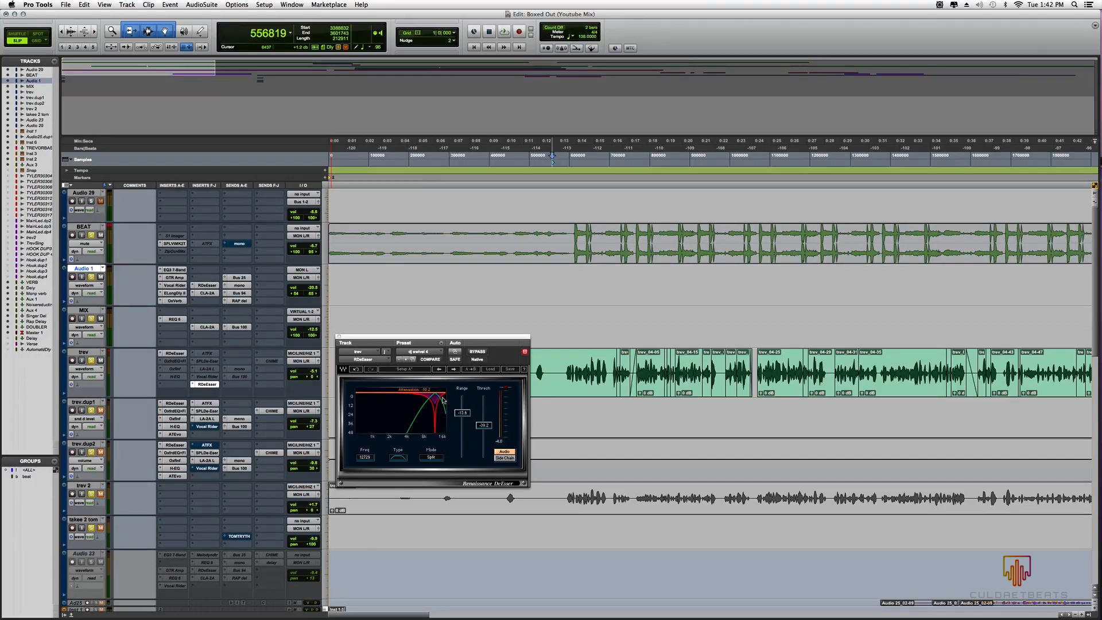
pyautogui.click(340, 337)
# Step: Open the Oxford EQ+Filters insert on the green-clip vocal track and make it active
pyautogui.click(180, 362)
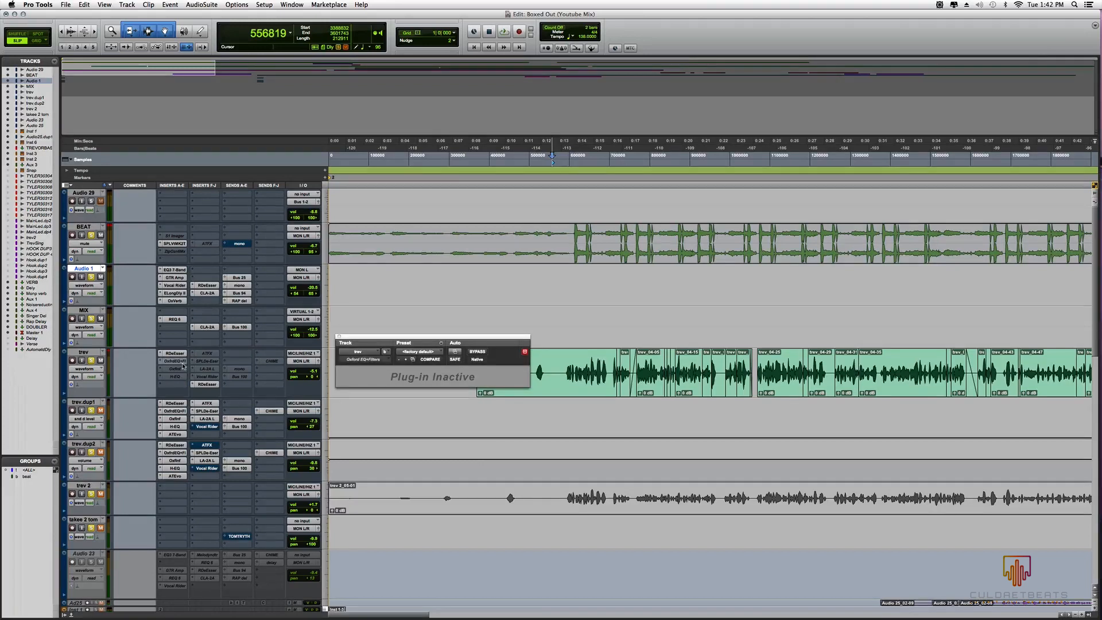
pyautogui.rightClick(183, 365)
pyautogui.click(195, 378)
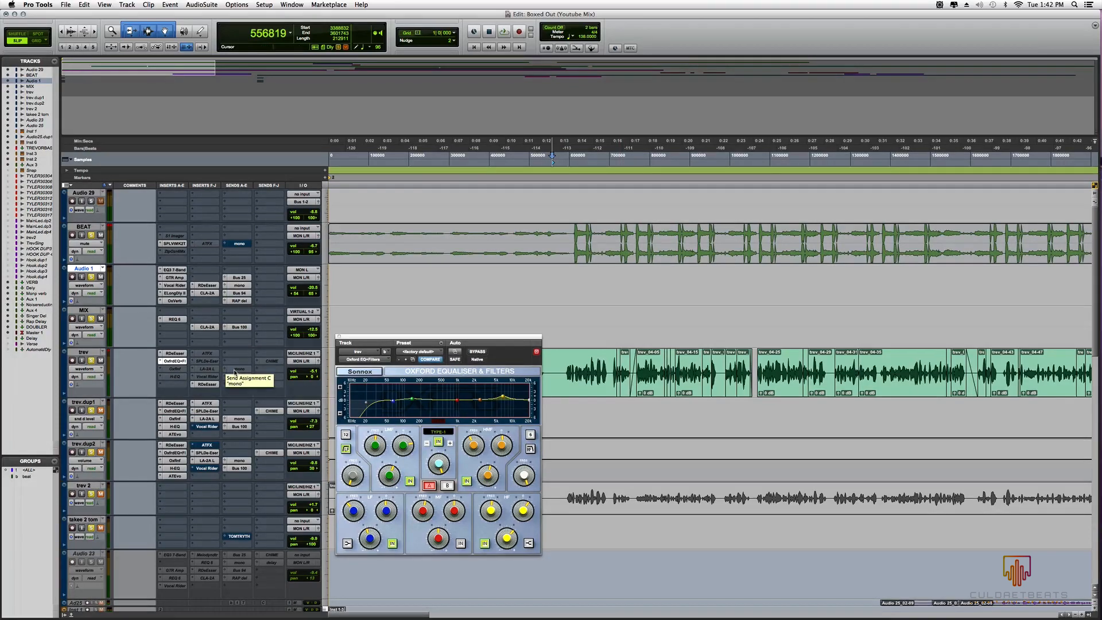
pyautogui.click(174, 361)
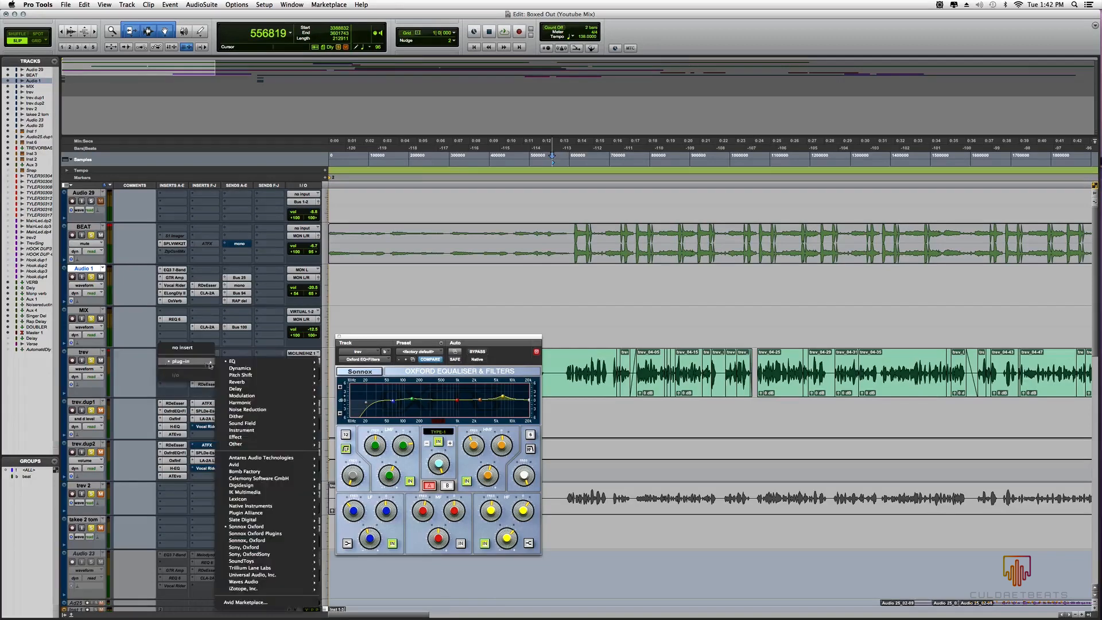
pyautogui.moveTo(189, 361)
pyautogui.click(465, 383)
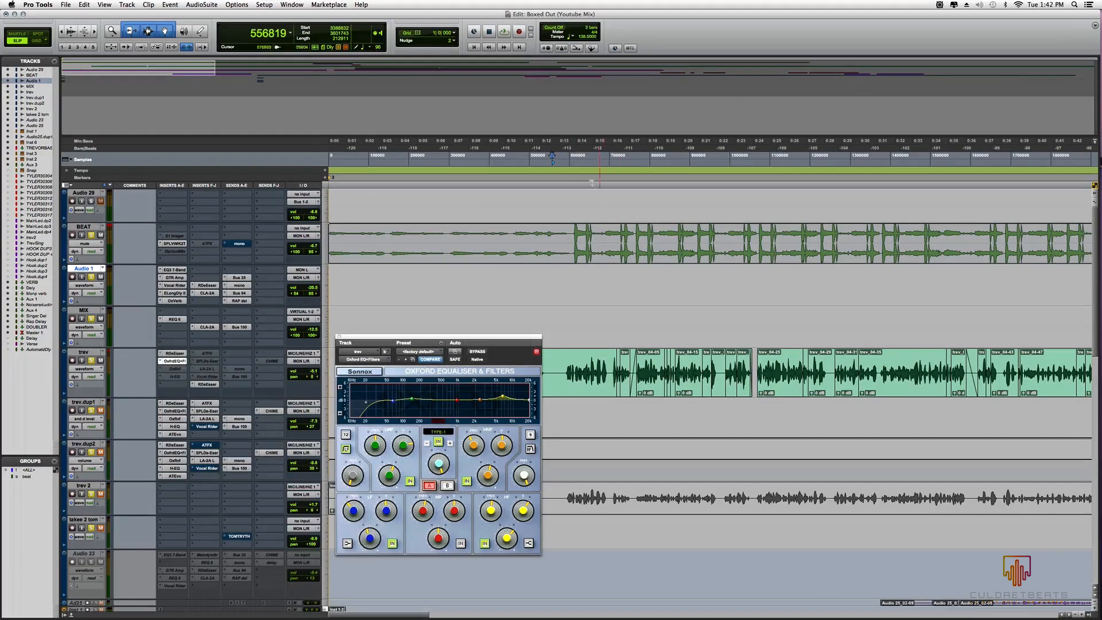
# Step: Play the vocal from about 0:12 through the active Oxford EQ+Filters and stop playback
pyautogui.click(554, 147)
pyautogui.press('space')
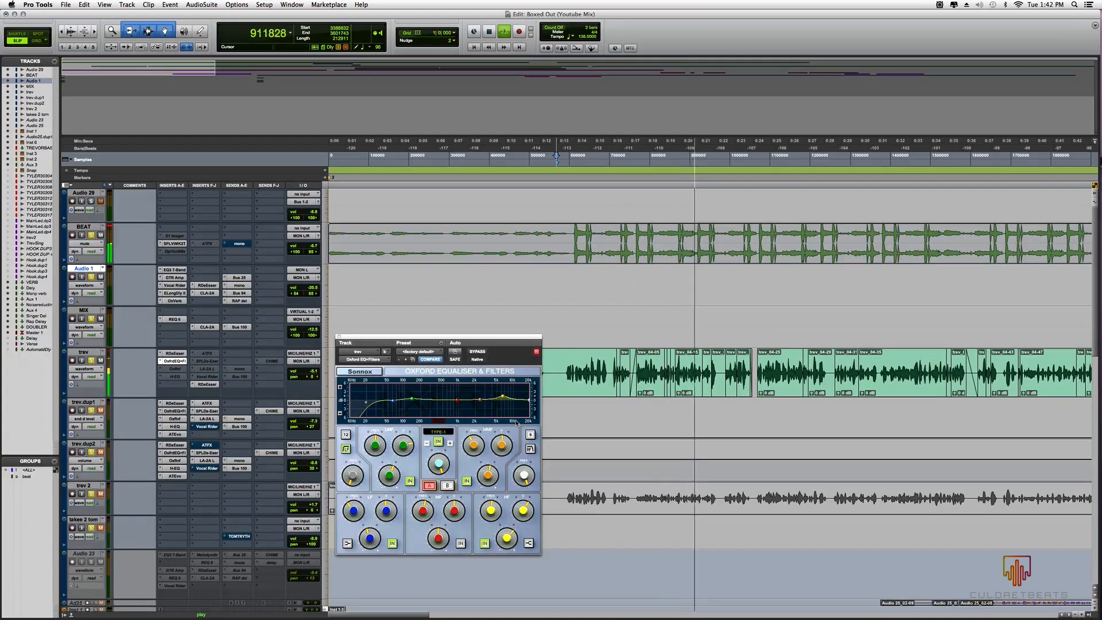
pyautogui.press('space')
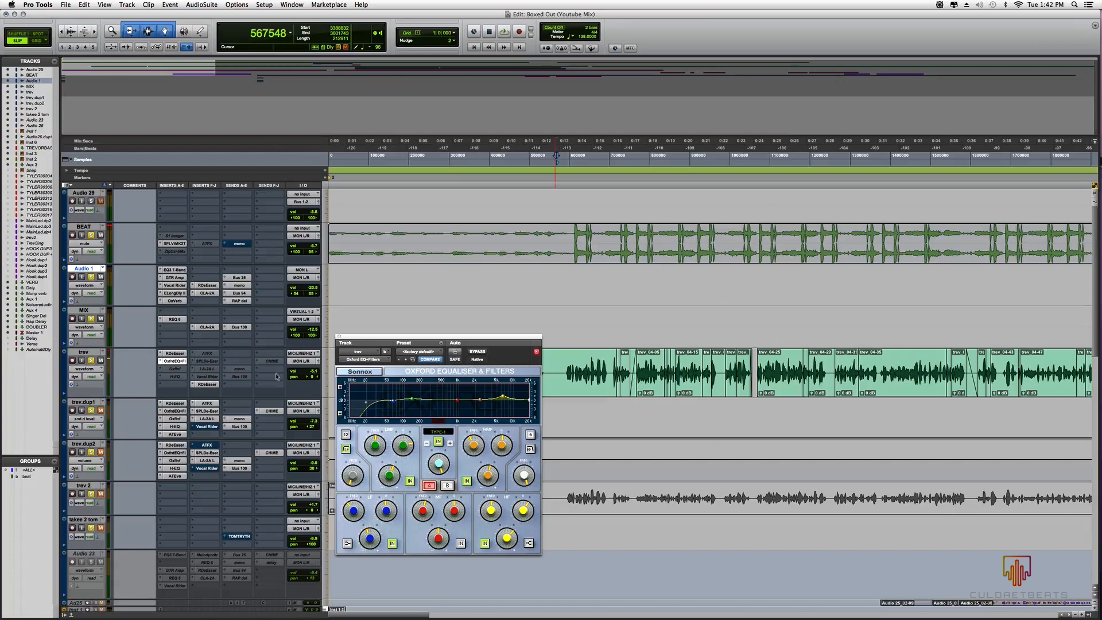
# Step: Move the Oxford EQ+Filters insert to slot E of the green-clip vocal track and briefly activate the Oxford Inflator, leaving it inactive
pyautogui.click(174, 371)
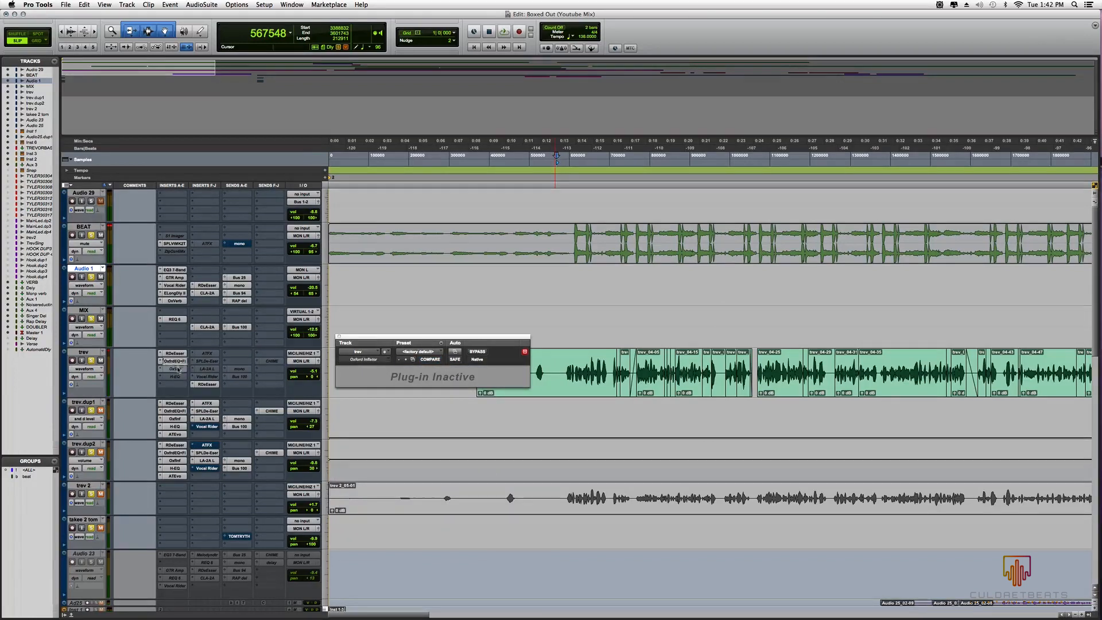
pyautogui.moveTo(178, 386); pyautogui.dragTo(178, 384)
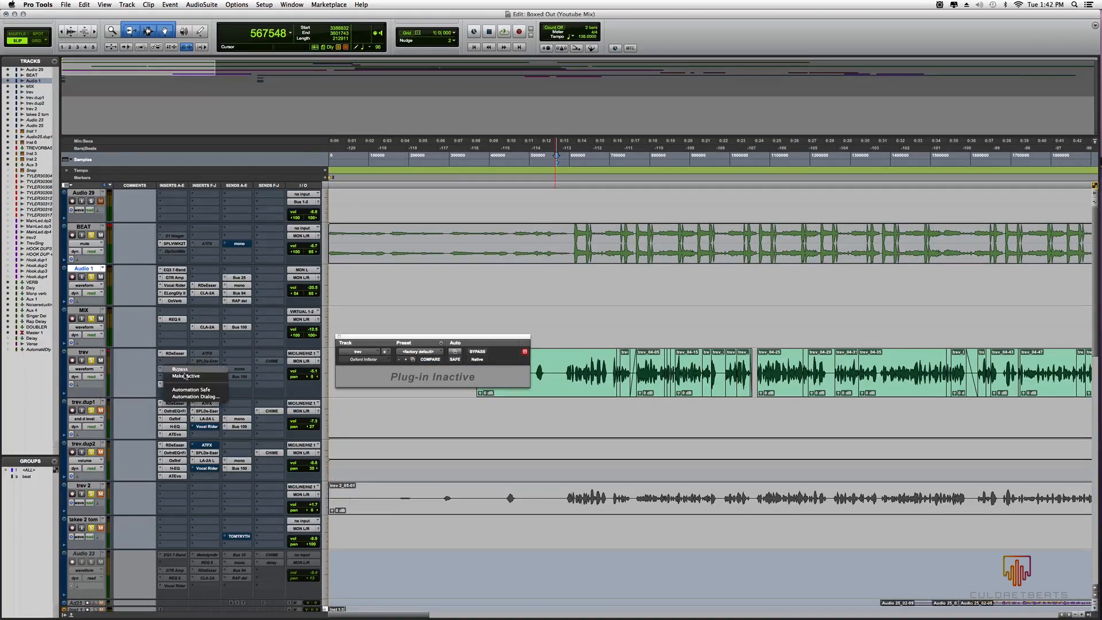
pyautogui.keyDown('ctrl'); pyautogui.keyDown('super'); pyautogui.click(184, 375); pyautogui.keyUp('super'); pyautogui.keyUp('ctrl')
pyautogui.rightClick(174, 371)
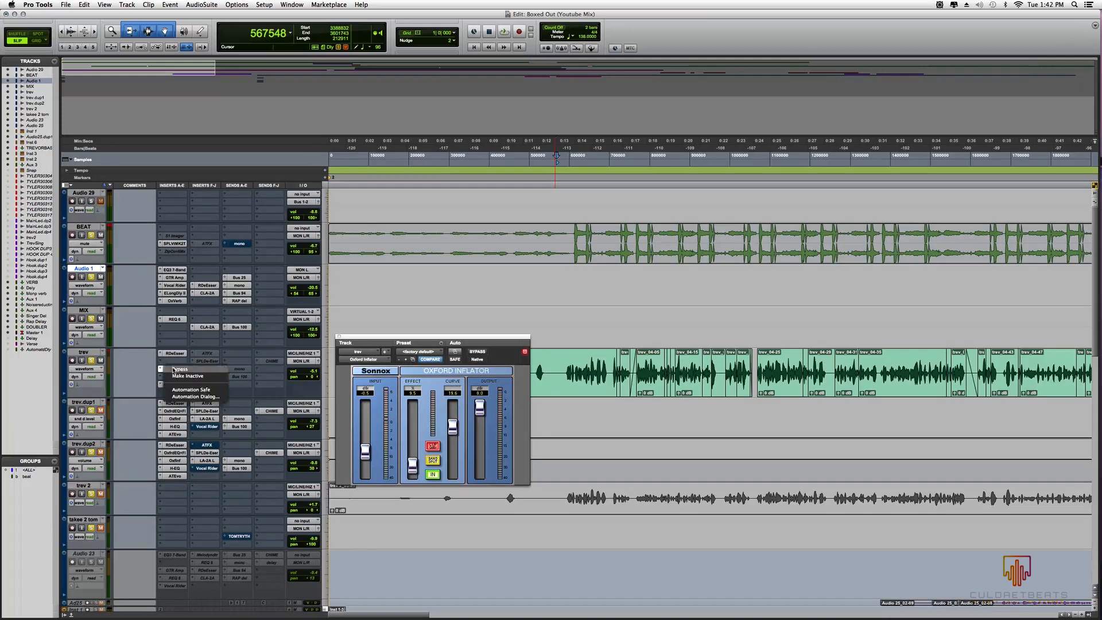
pyautogui.click(193, 379)
# Step: Make the H-EQ insert on the green-clip vocal track active and open it away from the vocal clips
pyautogui.rightClick(178, 378)
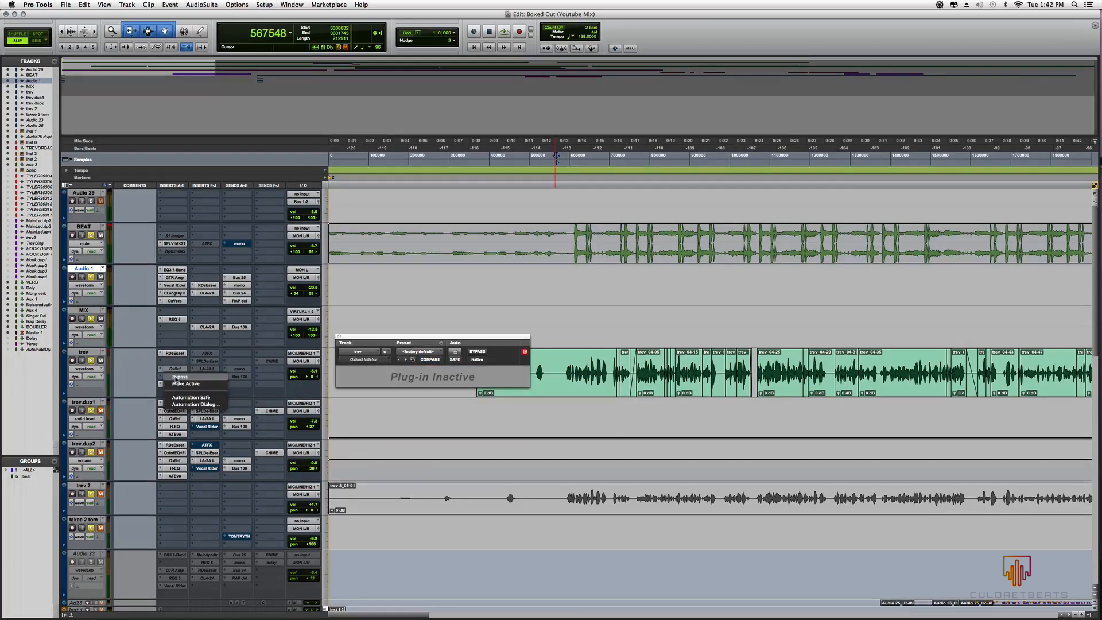
pyautogui.click(182, 385)
pyautogui.click(175, 377)
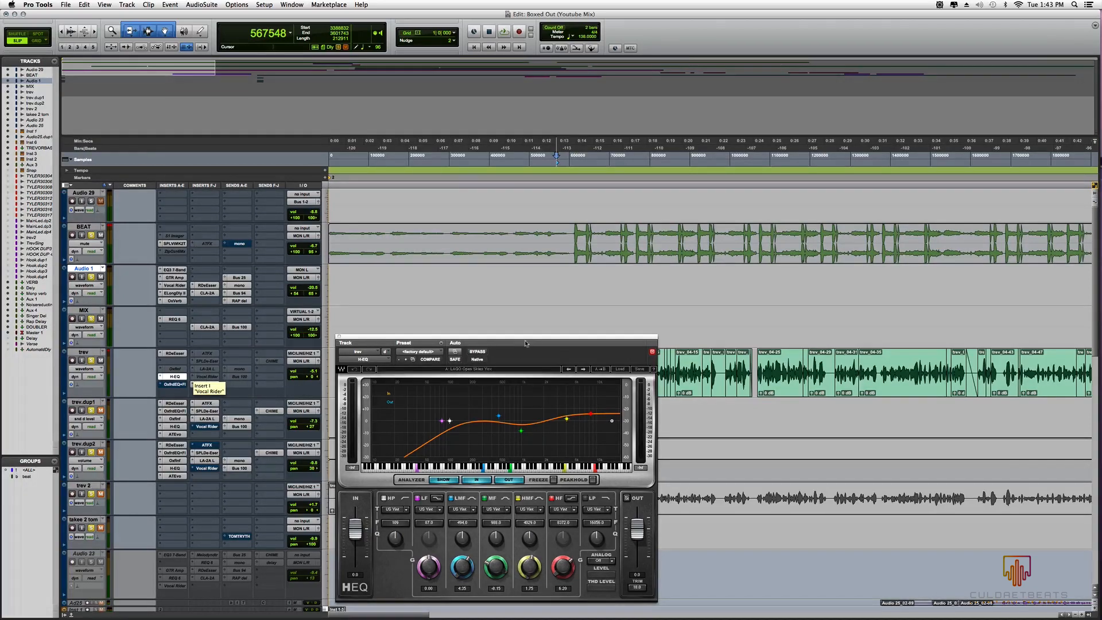
pyautogui.moveTo(526, 343); pyautogui.dragTo(334, 118)
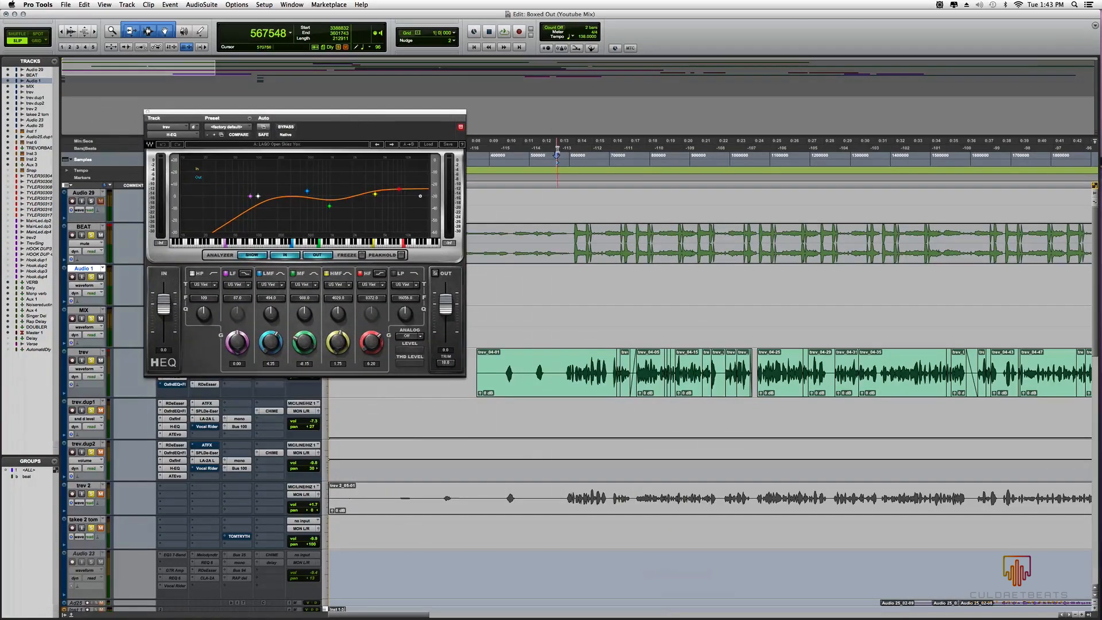
# Step: Play the vocal through the H-EQ, watching its analyzer with more of the song in view, and stop playback
pyautogui.press('space')
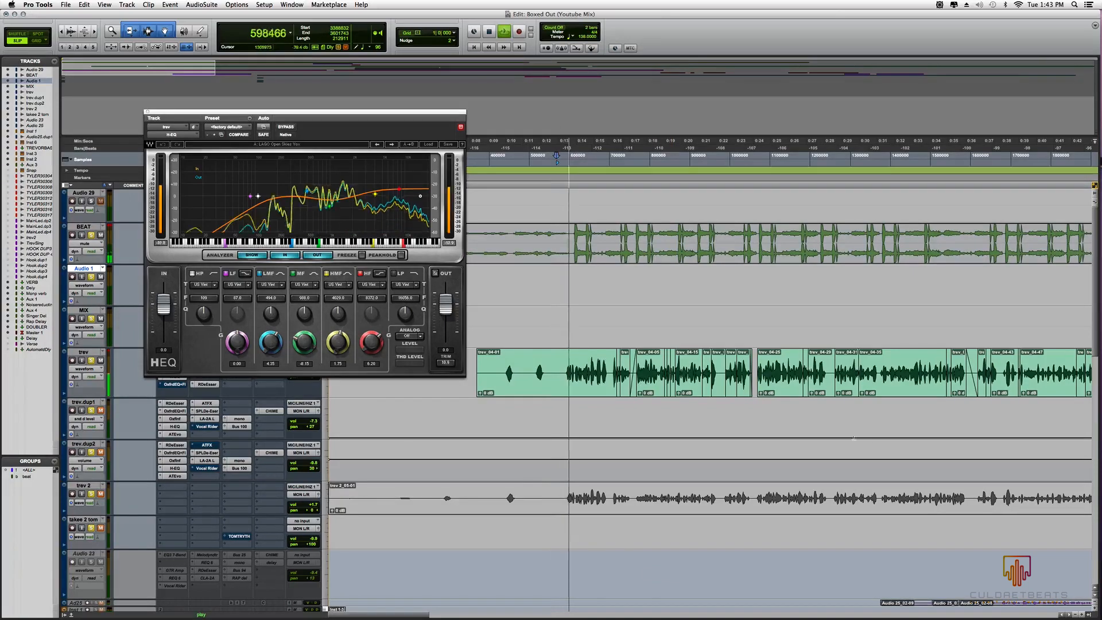
pyautogui.click(1076, 615)
pyautogui.click(1076, 615)
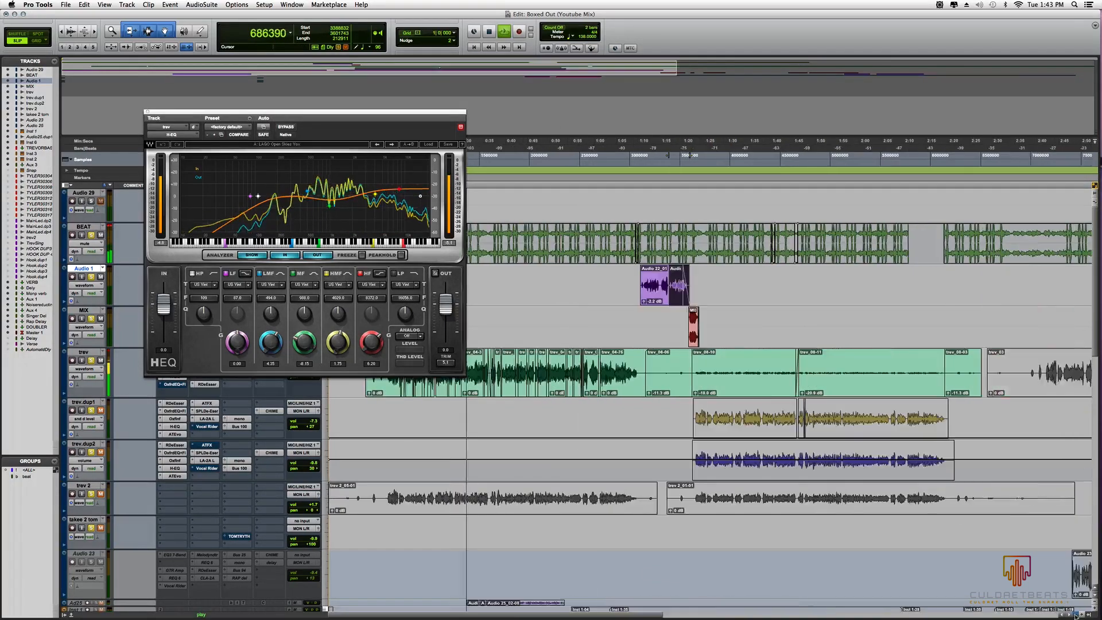
pyautogui.moveTo(420, 115); pyautogui.dragTo(764, 237)
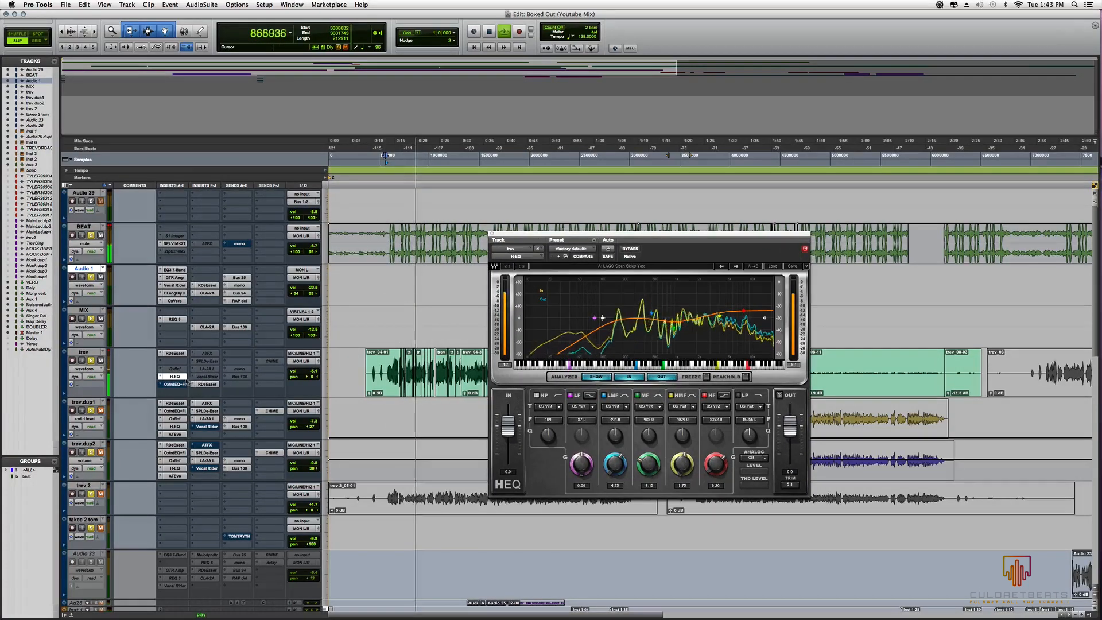
pyautogui.press('space')
# Step: Compare the vocal with the H-EQ bypassed and active during playback, leaving it active
pyautogui.rightClick(182, 378)
pyautogui.click(182, 379)
pyautogui.press('space')
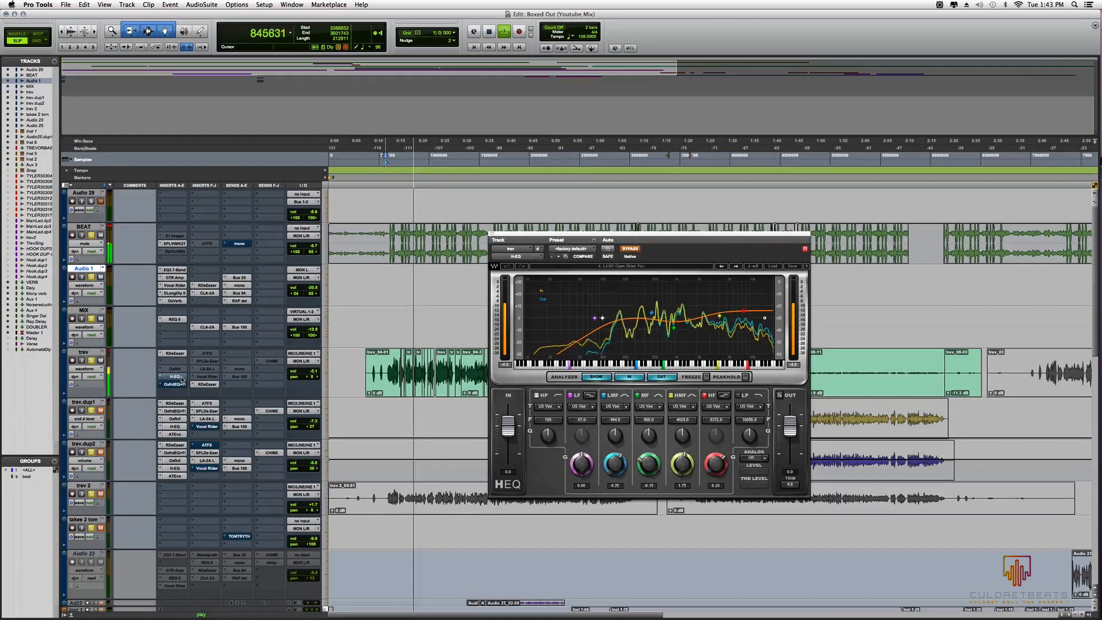
pyautogui.keyDown('super'); pyautogui.click(182, 380); pyautogui.keyUp('super')
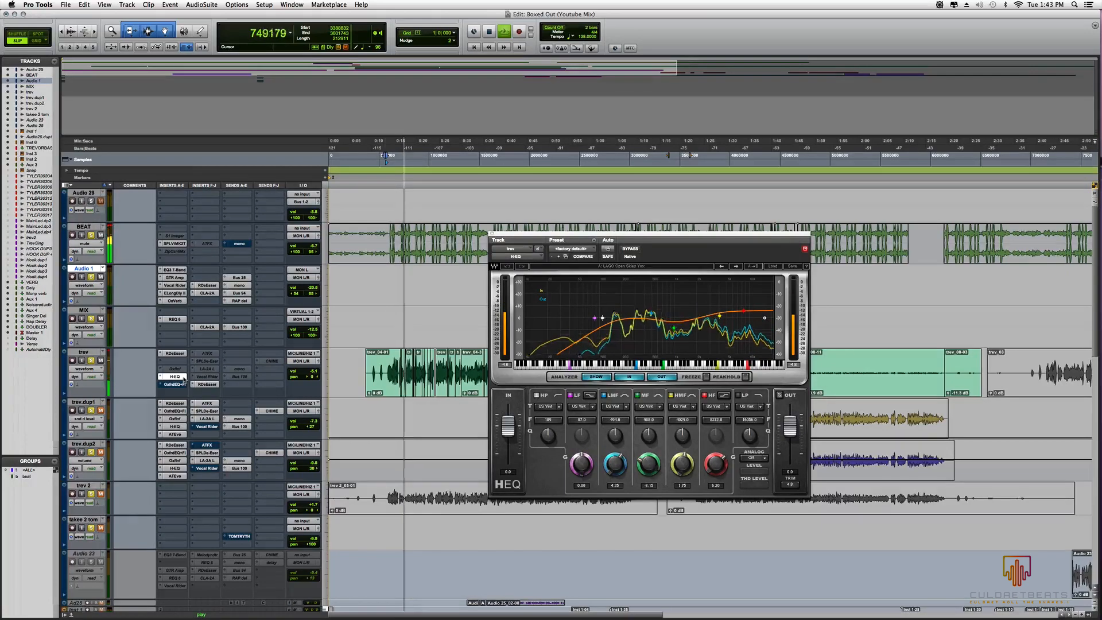
pyautogui.press('space')
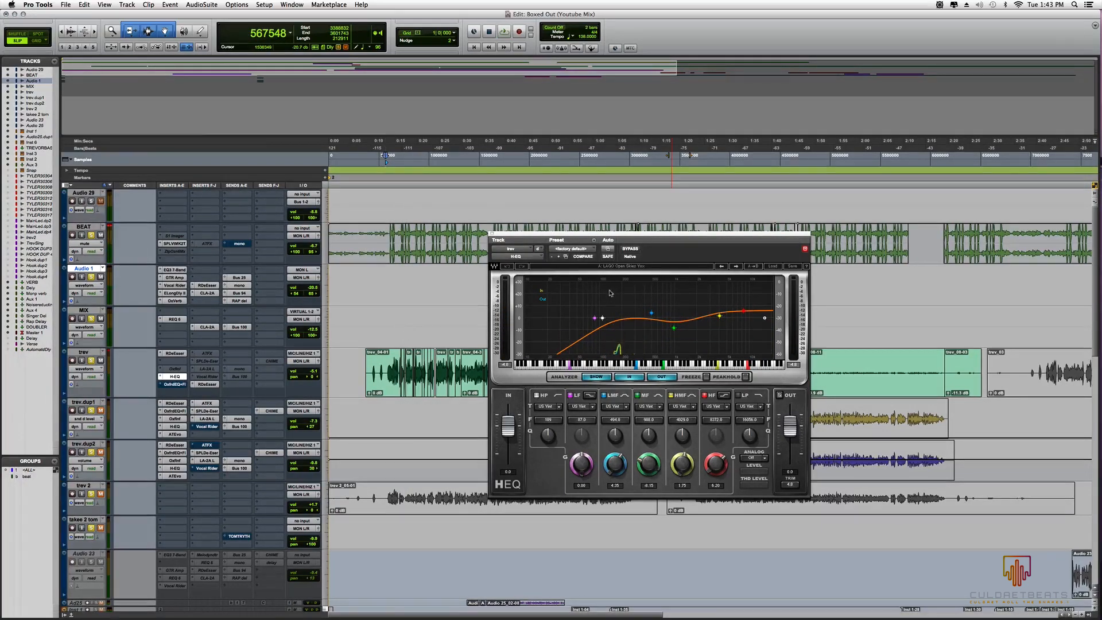
# Step: Load the Full Reset factory preset to flatten the H-EQ curve
pyautogui.moveTo(577, 467); pyautogui.dragTo(578, 462)
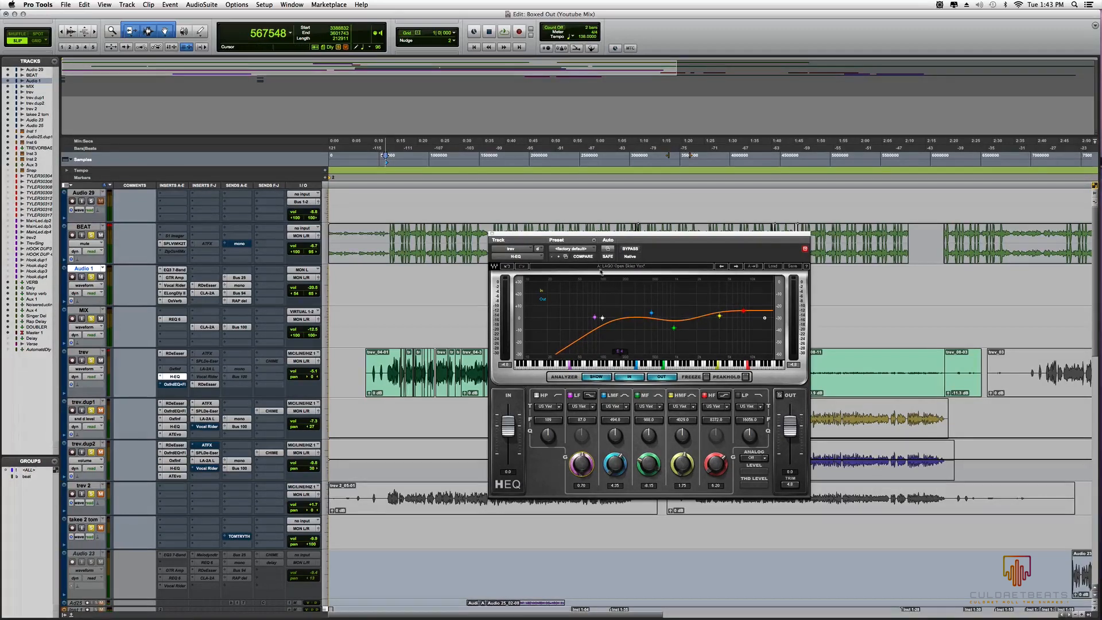
pyautogui.click(595, 241)
pyautogui.click(609, 255)
pyautogui.click(773, 265)
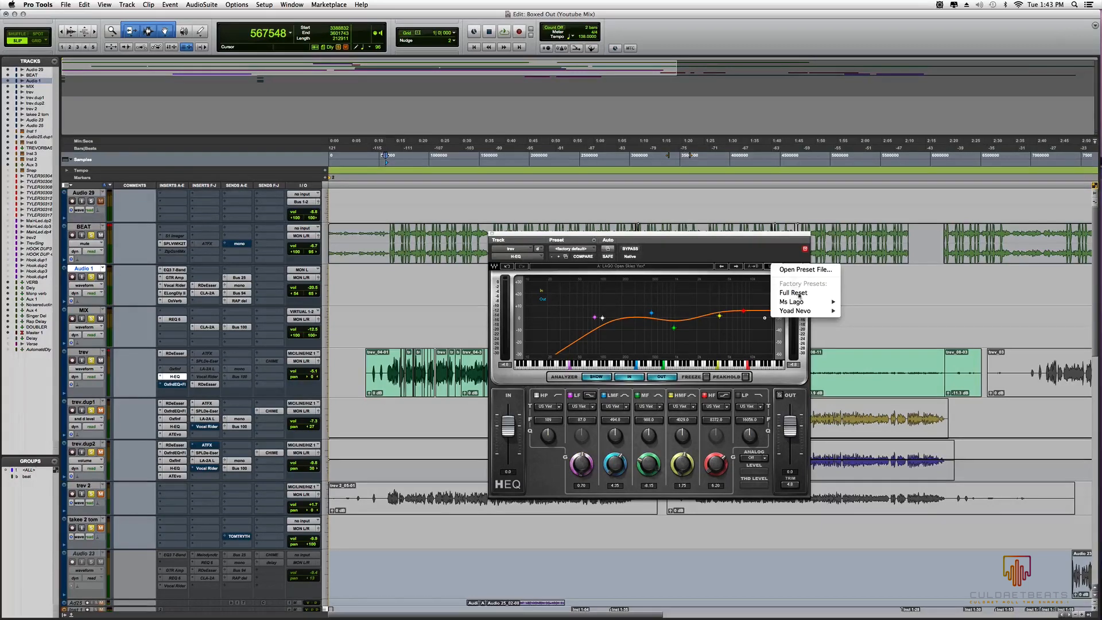
pyautogui.click(798, 293)
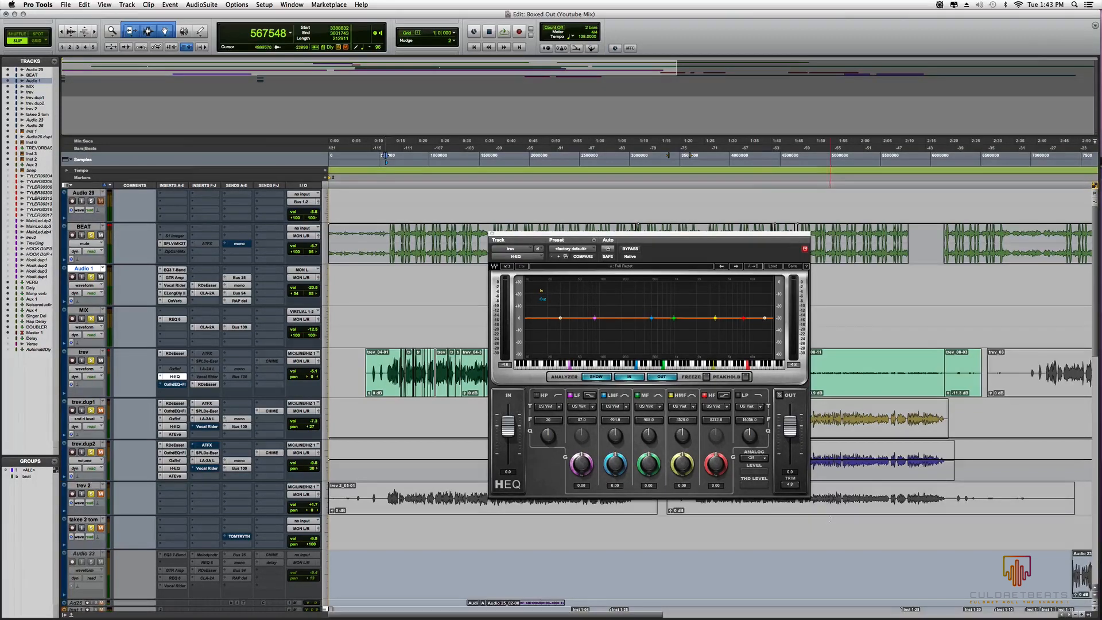
# Step: Set the H-EQ's Analog mode to US Vintage and look over the other analog models
pyautogui.click(766, 458)
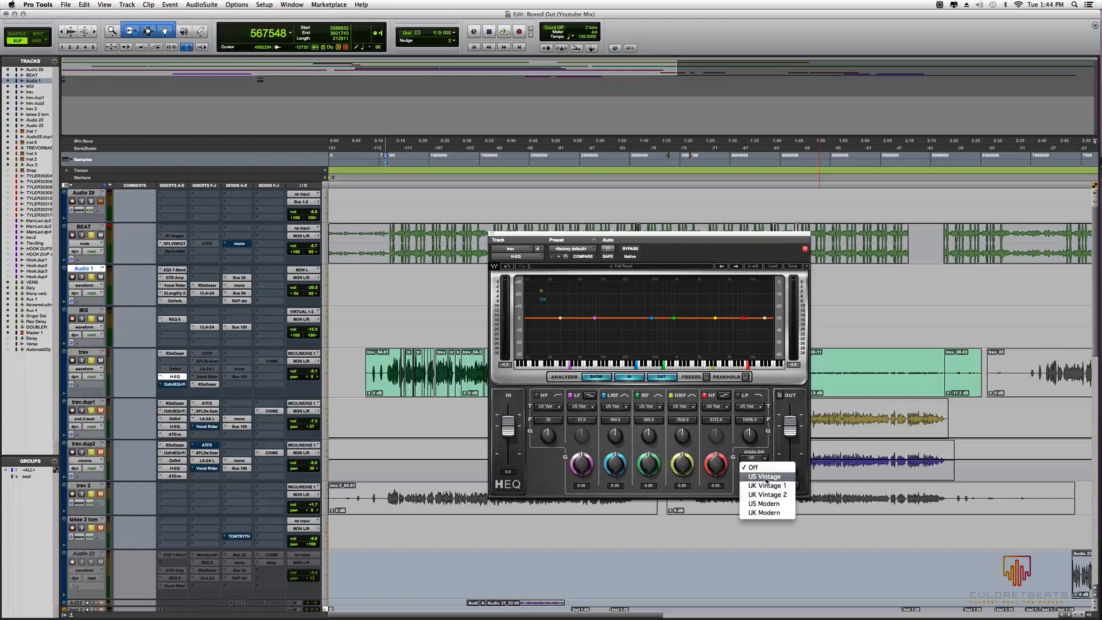
pyautogui.click(767, 478)
pyautogui.click(766, 458)
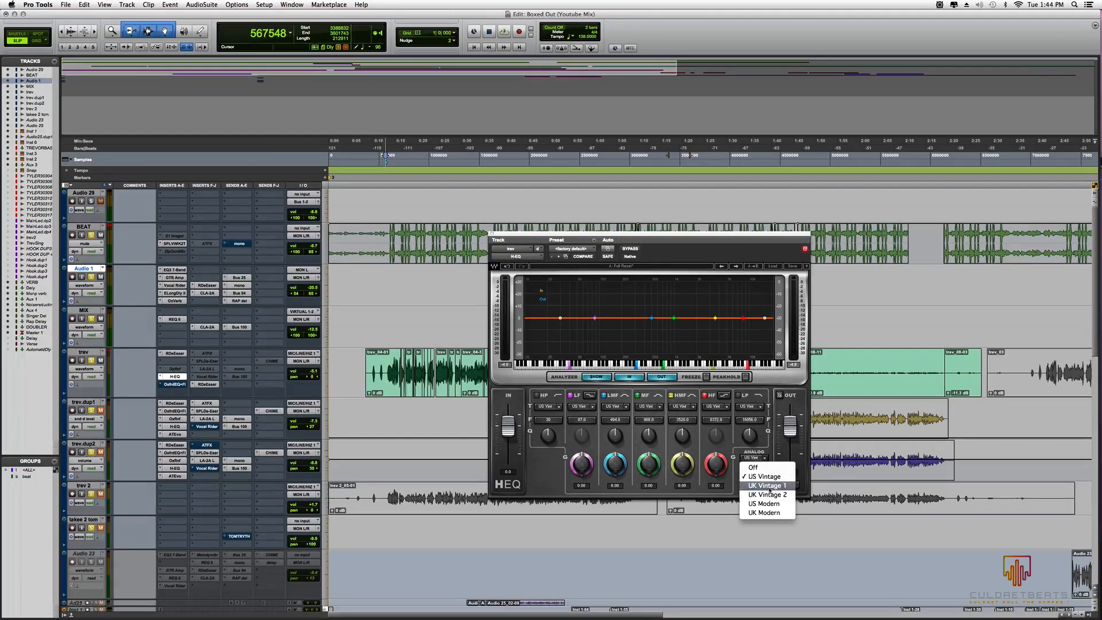
pyautogui.click(636, 444)
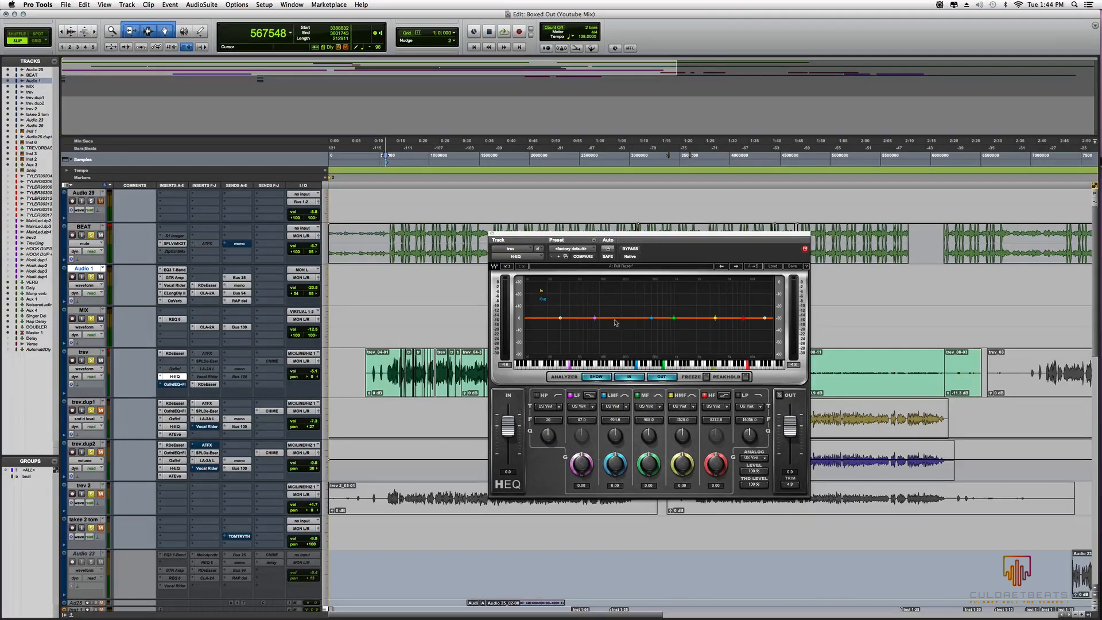
# Step: Switch on the high-pass filter and shape the low bands, cutting the LF gain and boosting the LMF gain to about 3
pyautogui.moveTo(581, 459); pyautogui.dragTo(569, 449)
pyautogui.click(537, 395)
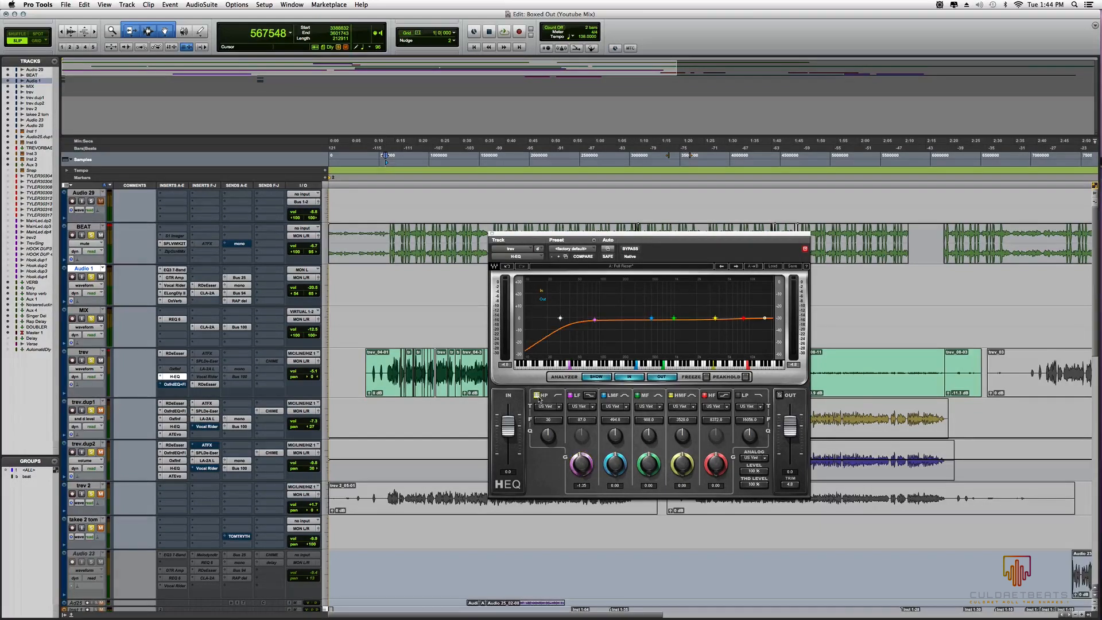
pyautogui.moveTo(583, 463); pyautogui.dragTo(611, 456)
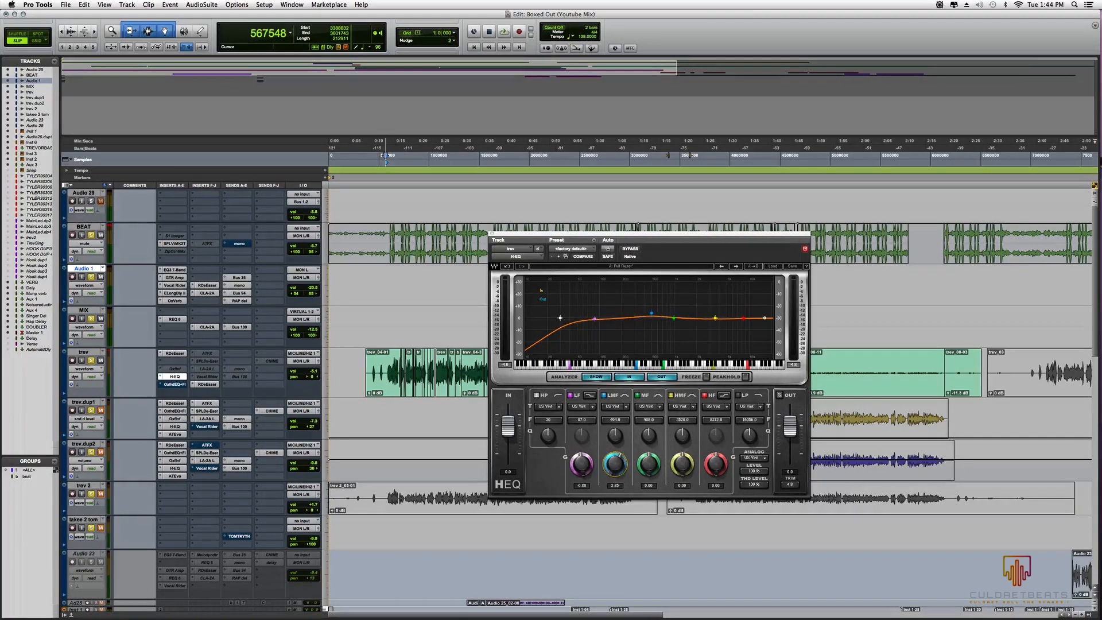
pyautogui.moveTo(595, 319); pyautogui.dragTo(594, 319)
pyautogui.click(589, 406)
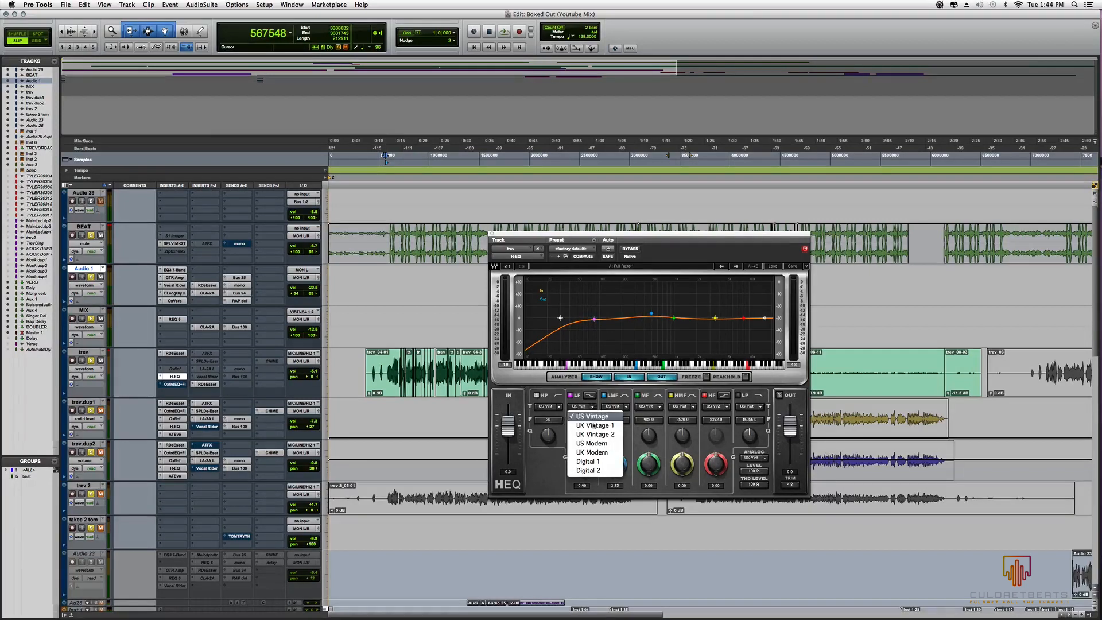
pyautogui.press('Escape')
pyautogui.moveTo(586, 468); pyautogui.dragTo(586, 478)
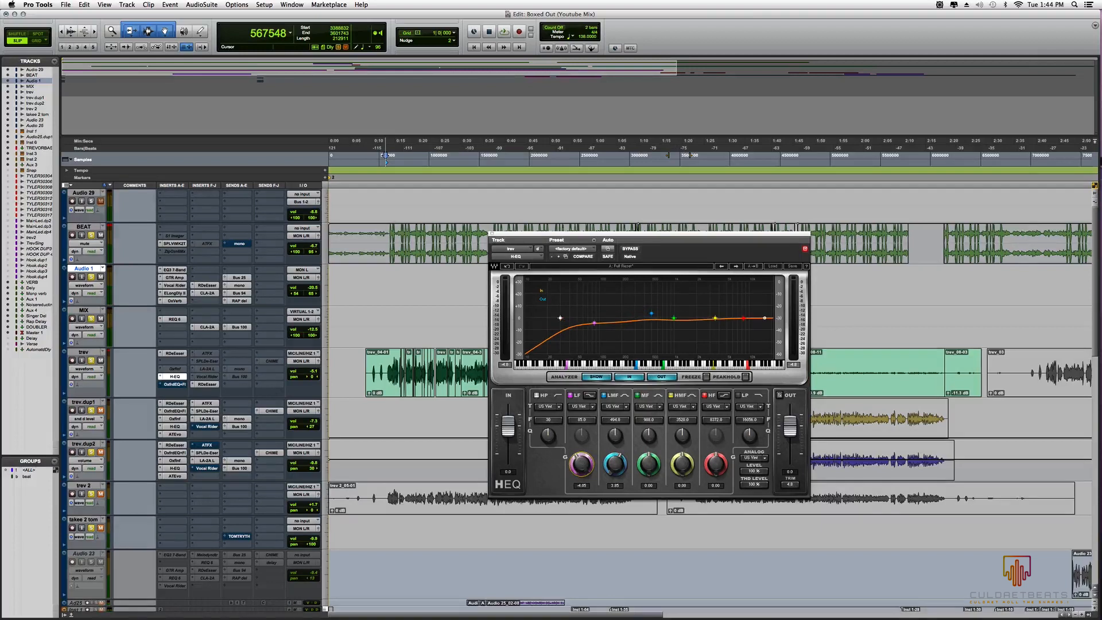
# Step: Raise the LMF gain to about 4.2 and move the high-pass cutoff up to about 46 Hz
pyautogui.moveTo(651, 314); pyautogui.dragTo(651, 312)
pyautogui.moveTo(560, 318); pyautogui.dragTo(571, 317)
pyautogui.moveTo(548, 437)
pyautogui.mouseDown()
pyautogui.moveTo(548, 423)
pyautogui.moveTo(549, 443)
pyautogui.mouseUp()
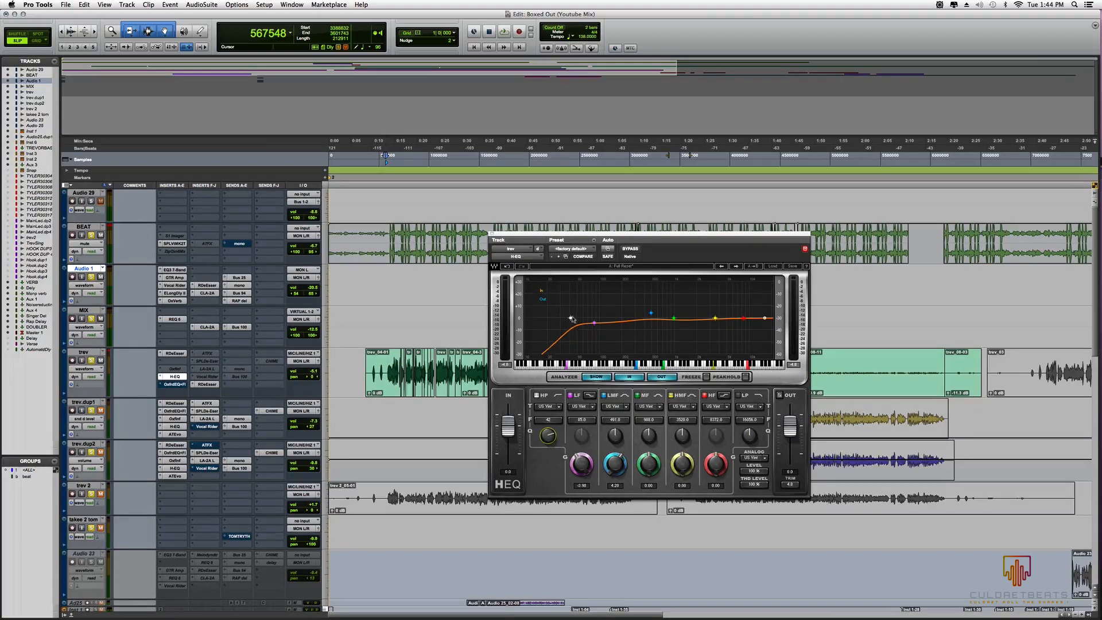
pyautogui.moveTo(571, 319)
pyautogui.mouseDown()
pyautogui.moveTo(623, 319)
pyautogui.moveTo(575, 318)
pyautogui.mouseUp()
# Step: Play the vocal from about 0:10, fine-tuning the LF band gain and raising the high-pass cutoff to about 54 Hz
pyautogui.click(381, 160)
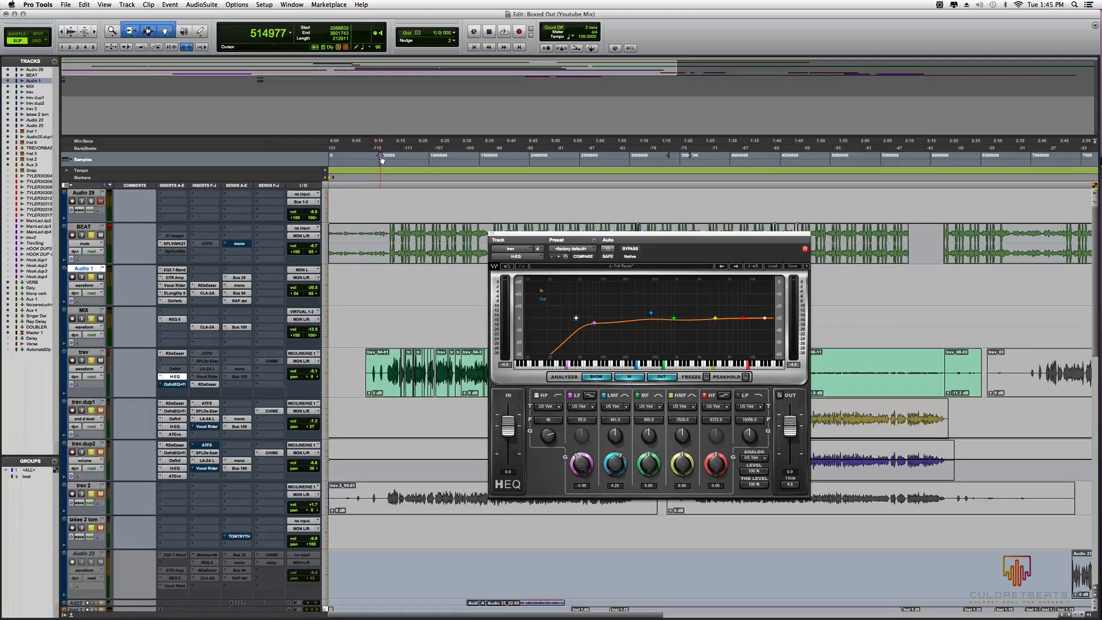
pyautogui.press('space')
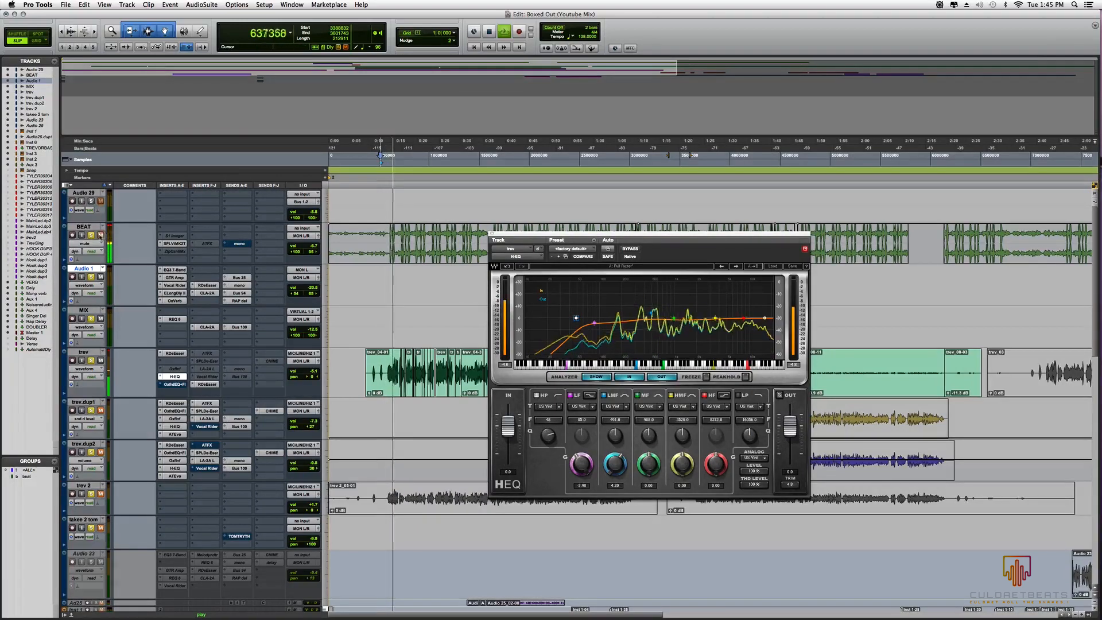
pyautogui.moveTo(574, 318)
pyautogui.mouseDown()
pyautogui.moveTo(754, 318)
pyautogui.moveTo(578, 318)
pyautogui.moveTo(593, 321)
pyautogui.mouseUp()
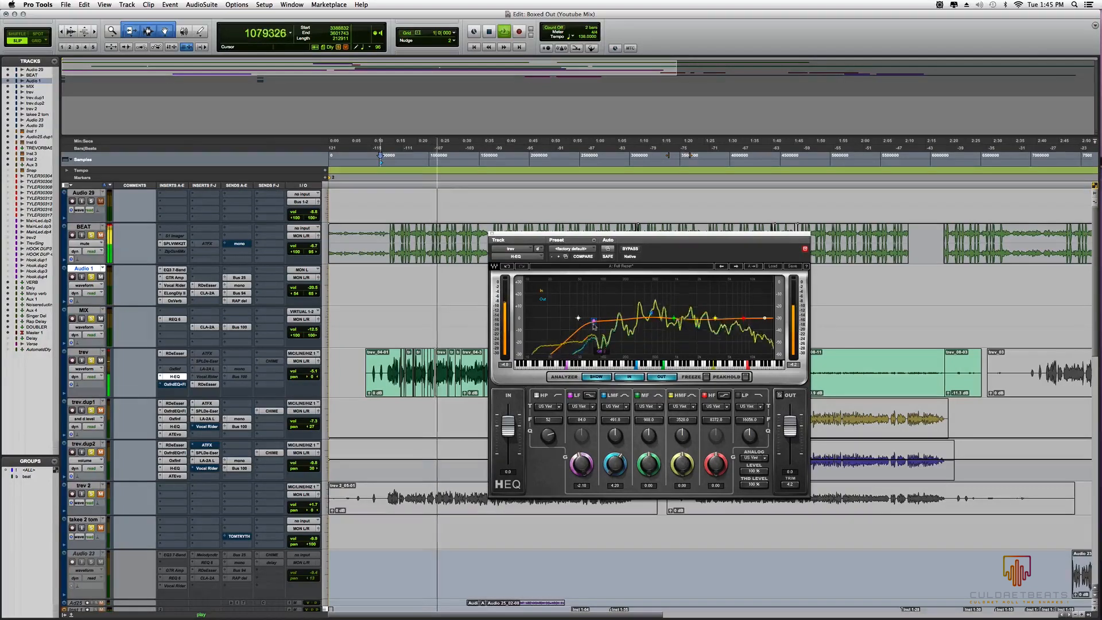
pyautogui.moveTo(583, 464)
pyautogui.mouseDown()
pyautogui.moveTo(591, 484)
pyautogui.moveTo(587, 471)
pyautogui.mouseUp()
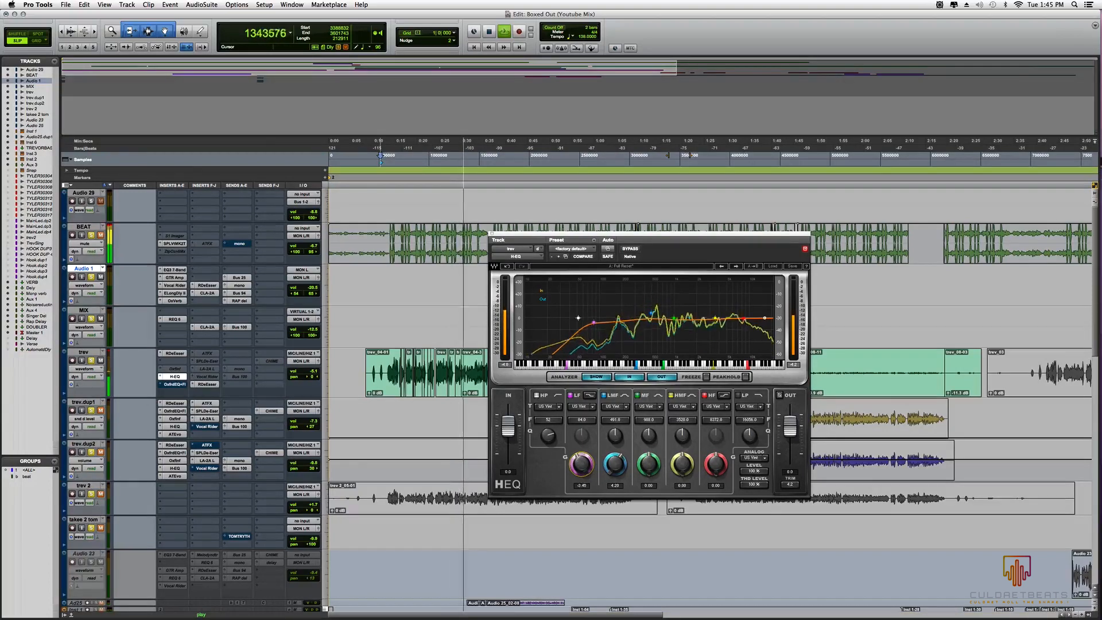
pyautogui.moveTo(578, 317); pyautogui.dragTo(580, 318)
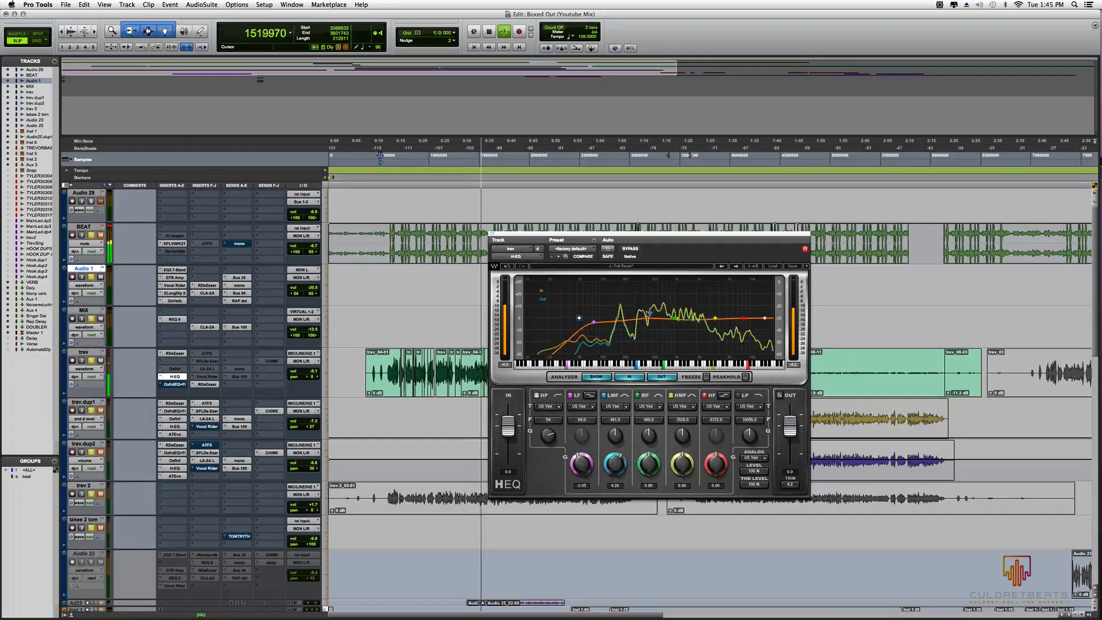
# Step: Set the H-EQ gains to about -7 for LF, 2.75 for LMF and 5.7 for MF during playback, and stop
pyautogui.moveTo(651, 314); pyautogui.dragTo(597, 326)
pyautogui.moveTo(651, 464); pyautogui.dragTo(651, 450)
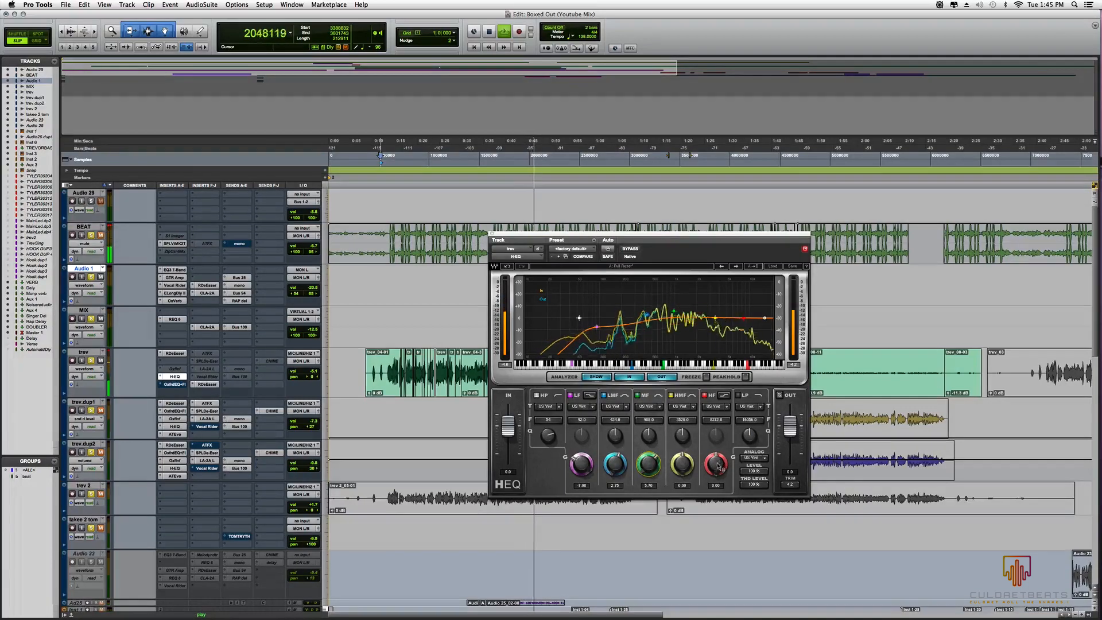
pyautogui.press('space')
# Step: Raise the HF band's gain to about 5.5 and replay the vocal from about 0:10
pyautogui.moveTo(717, 468); pyautogui.dragTo(717, 453)
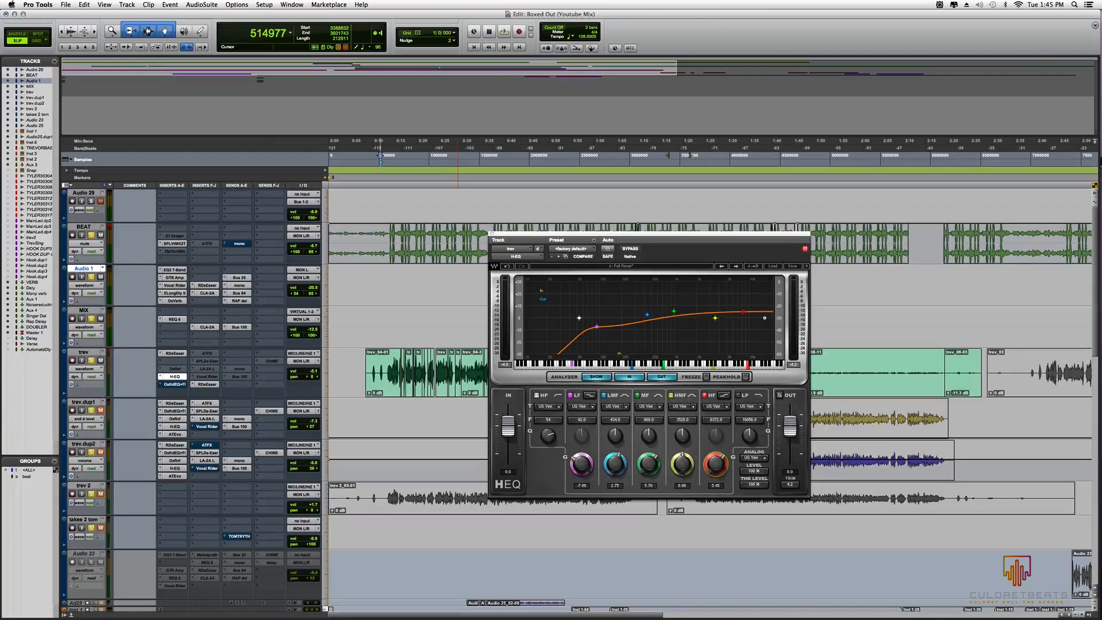
pyautogui.doubleClick(765, 318)
pyautogui.press('space')
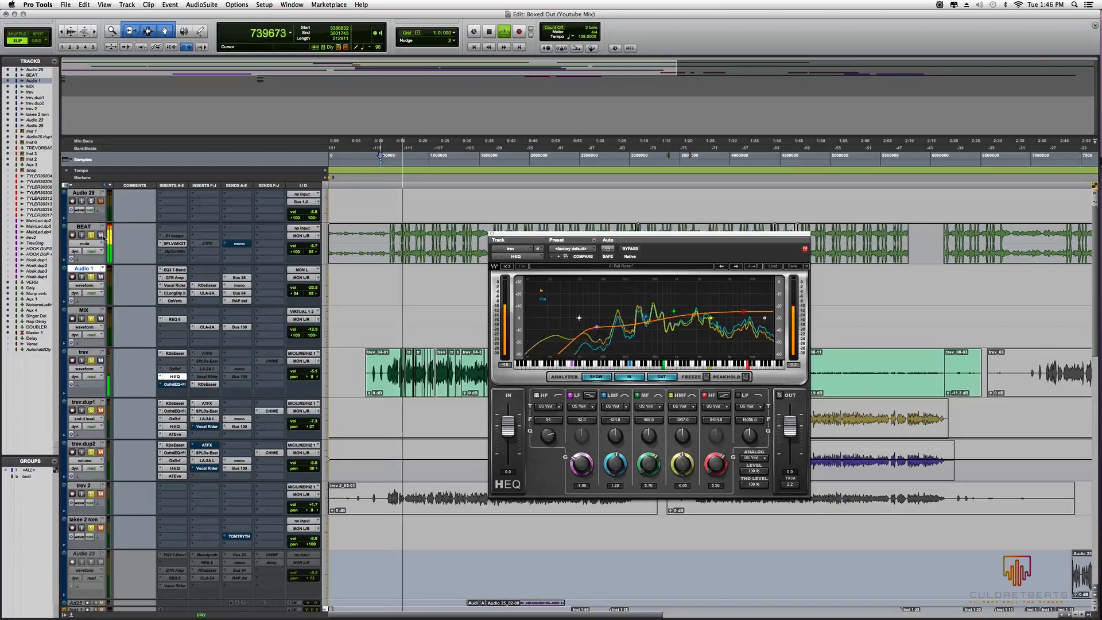
# Step: Set the H-EQ's LF gain to about -3.25 and lower its MF gain to about 1.4 during playback
pyautogui.moveTo(597, 326)
pyautogui.mouseDown()
pyautogui.moveTo(585, 326)
pyautogui.moveTo(603, 323)
pyautogui.mouseUp()
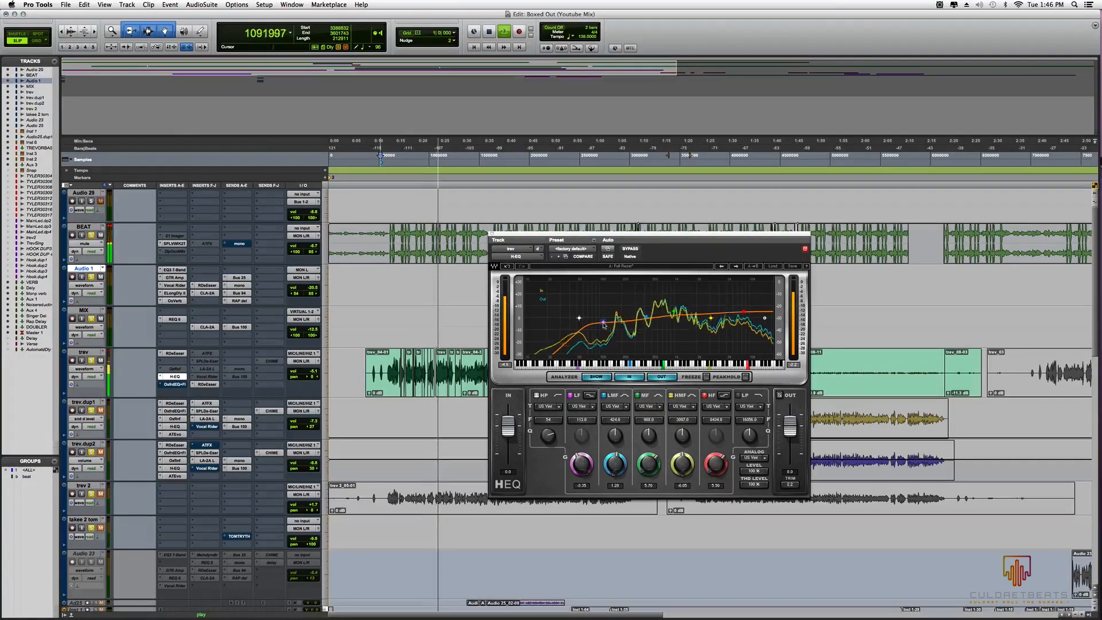
pyautogui.moveTo(674, 312); pyautogui.dragTo(673, 316)
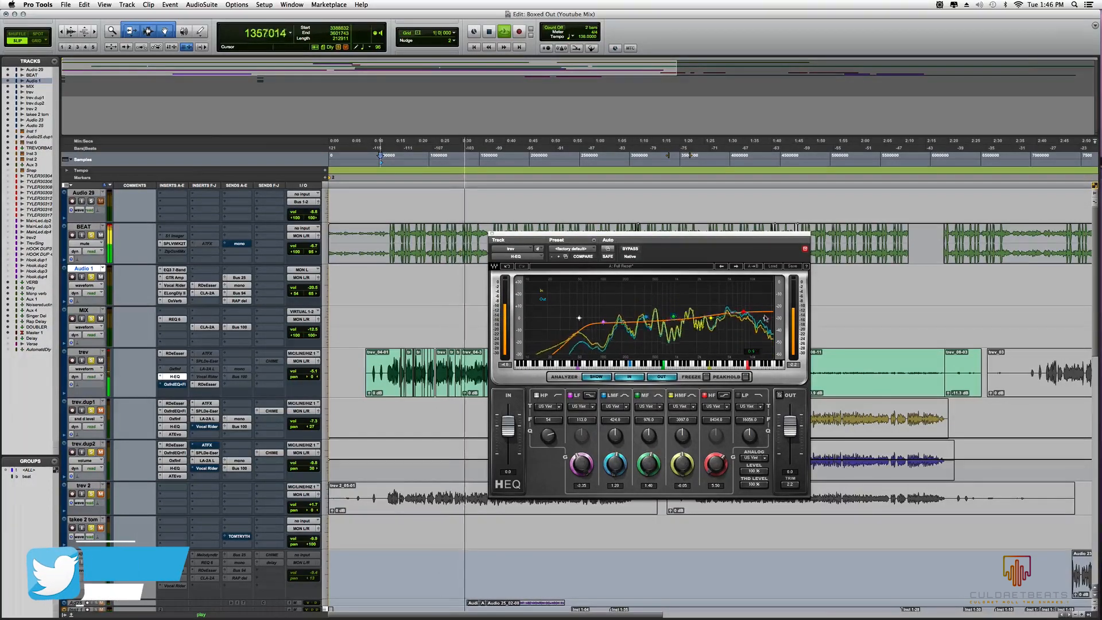
# Step: Set the H-EQ's low-pass cutoff to about 16 kHz, keeping the US Vintage filter type, and stop playback
pyautogui.moveTo(765, 318); pyautogui.dragTo(758, 319)
pyautogui.click(749, 406)
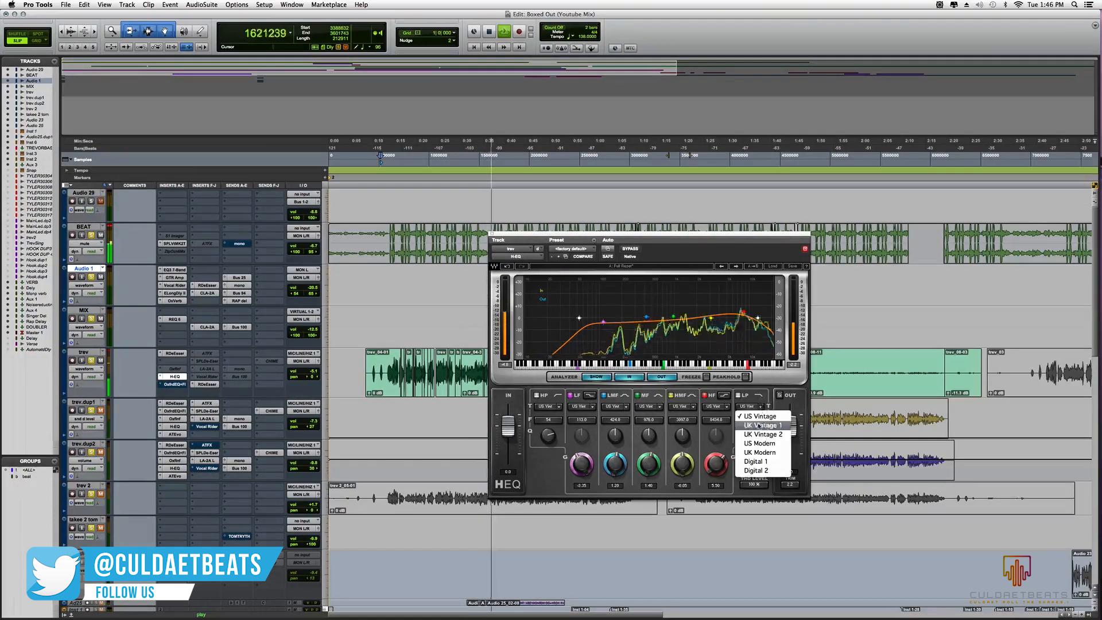
pyautogui.click(729, 428)
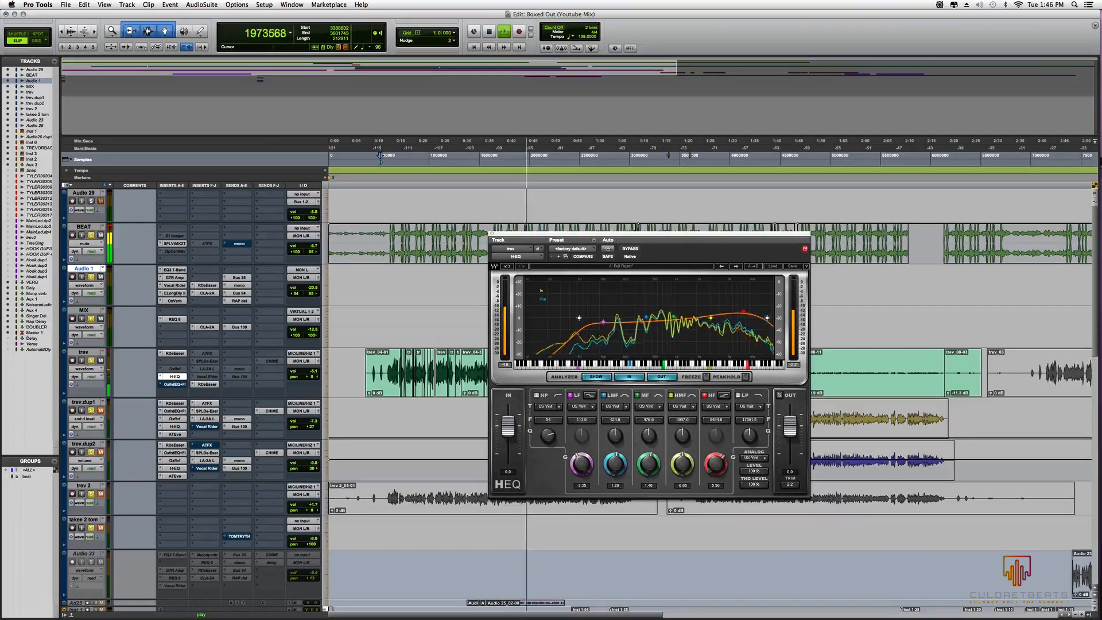
pyautogui.moveTo(758, 318); pyautogui.dragTo(764, 318)
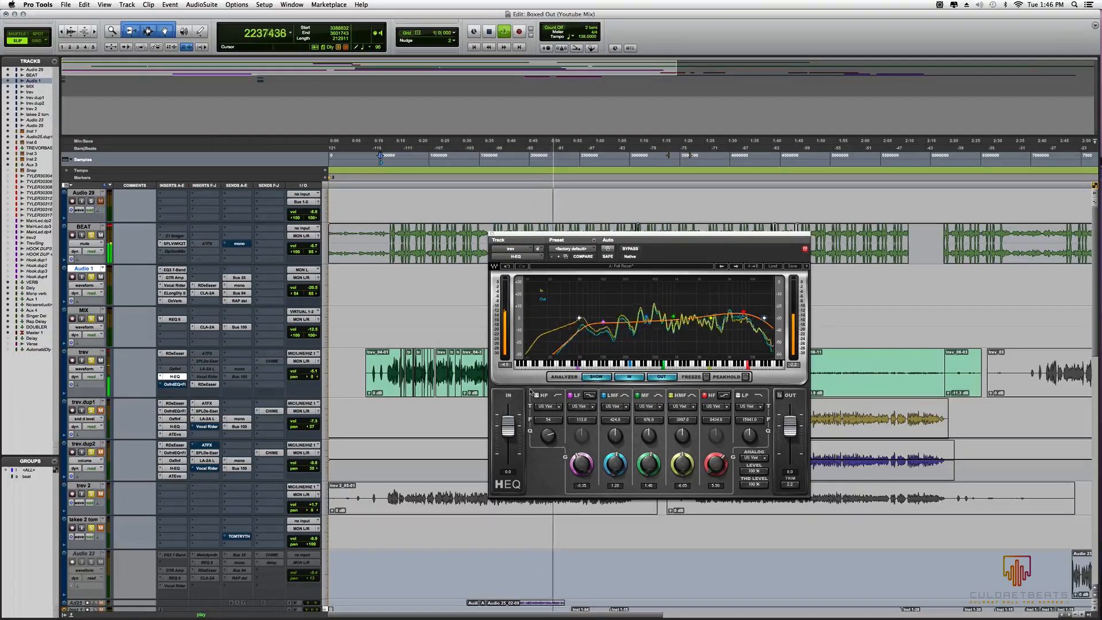
pyautogui.press('space')
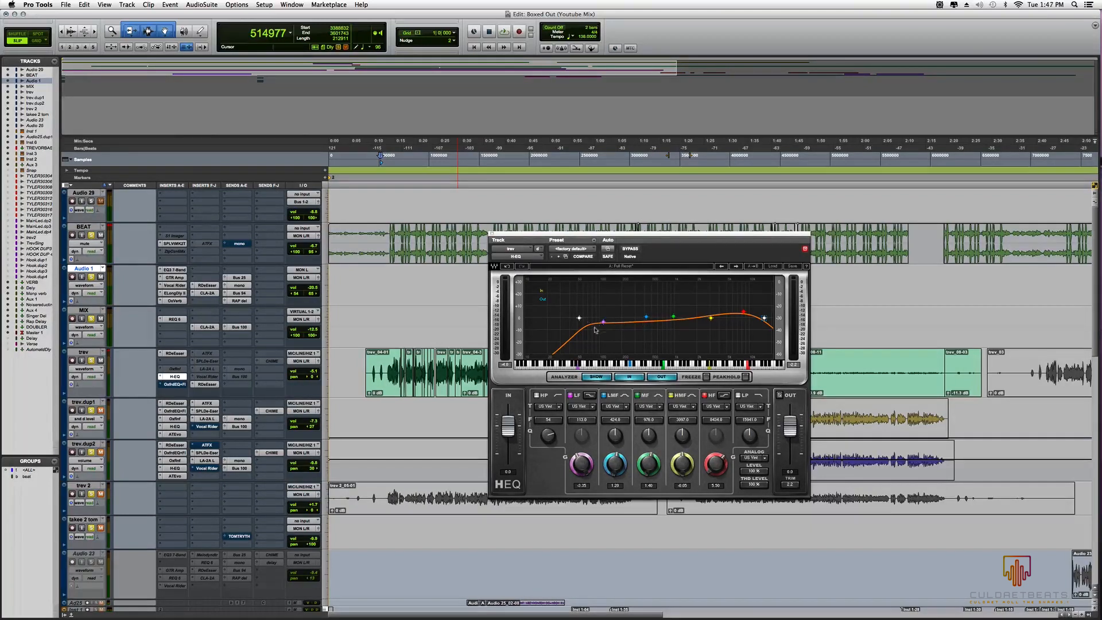
pyautogui.click(491, 234)
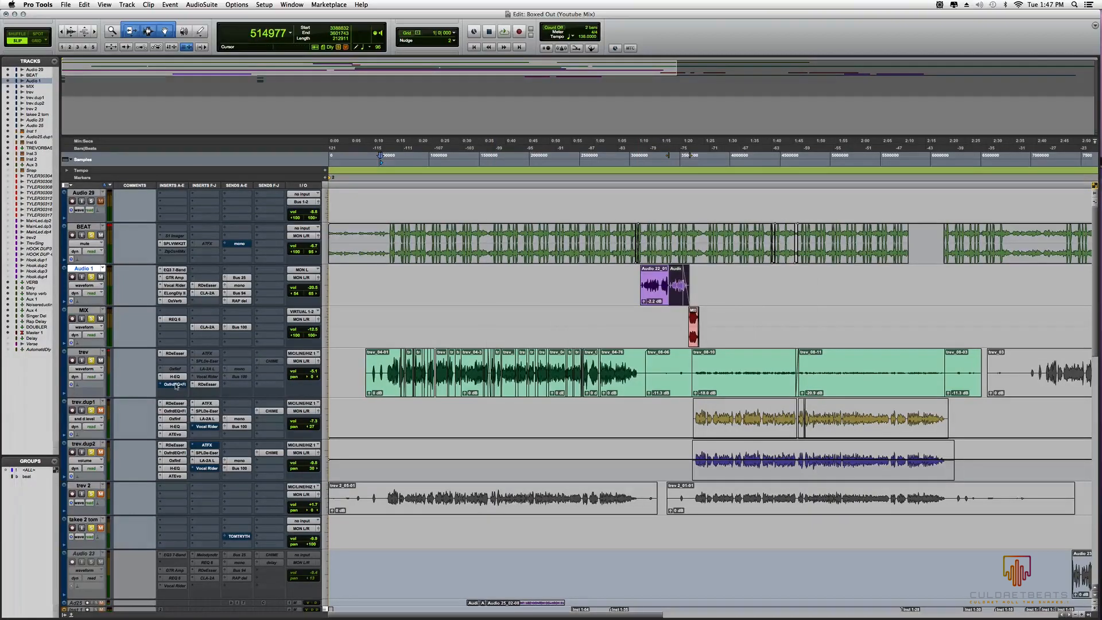
# Step: Open the Oxford Equaliser on the vocal's fifth insert and audition the vocal with that EQ bypassed
pyautogui.rightClick(176, 385)
pyautogui.click(179, 385)
pyautogui.click(175, 384)
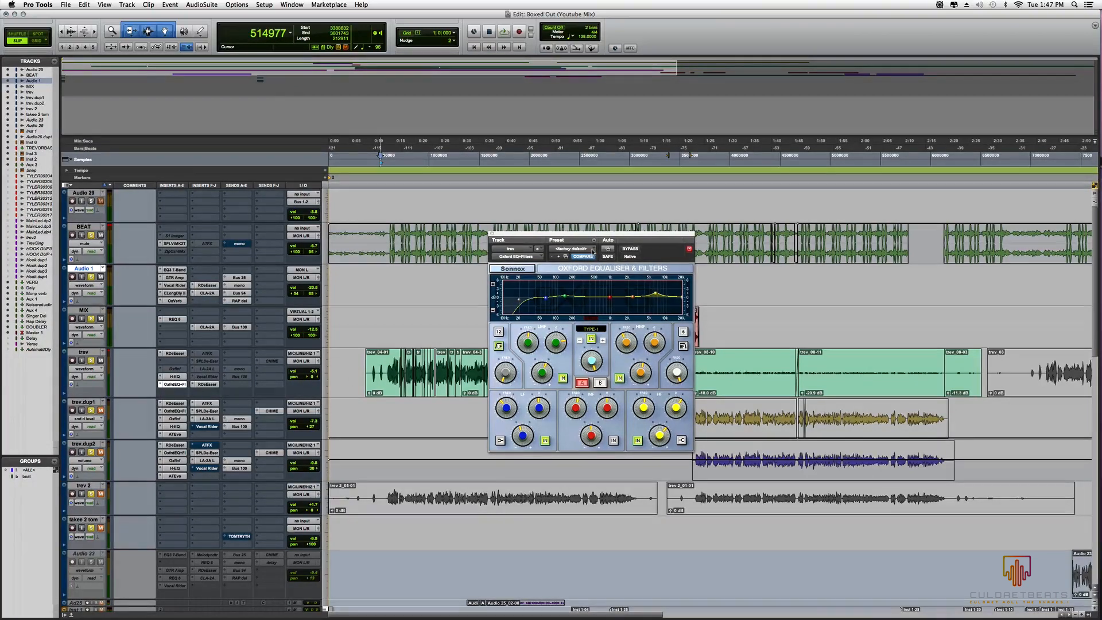
pyautogui.click(629, 251)
pyautogui.press('space')
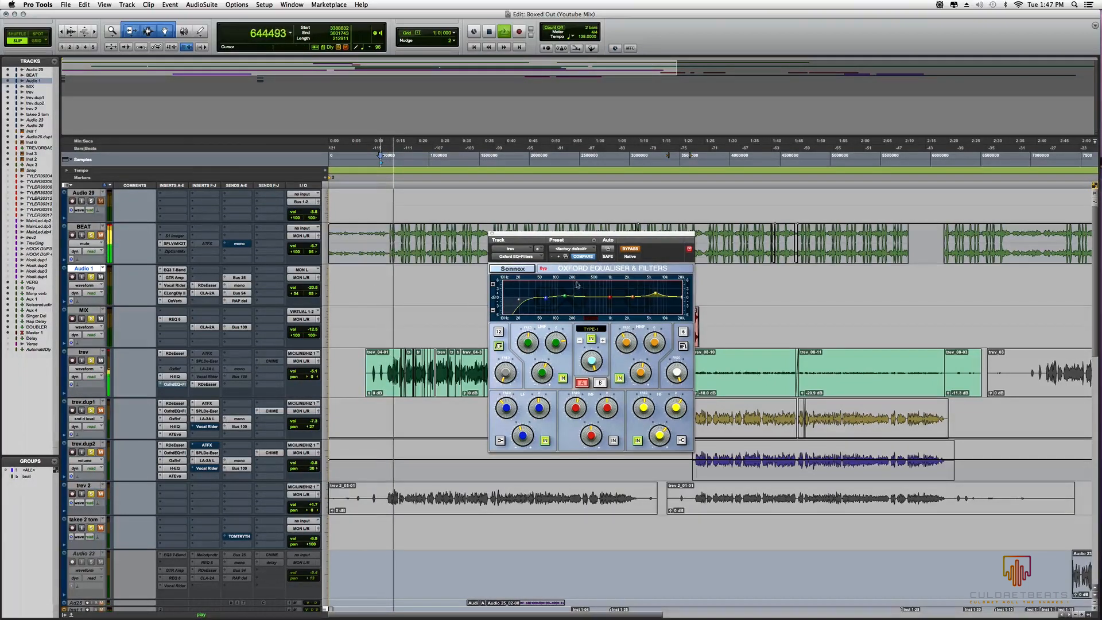
# Step: Replay the vocal from about 0:12 with the Oxford Equaliser engaged for comparison, and return the EQ to bypass
pyautogui.click(631, 249)
pyautogui.press('space')
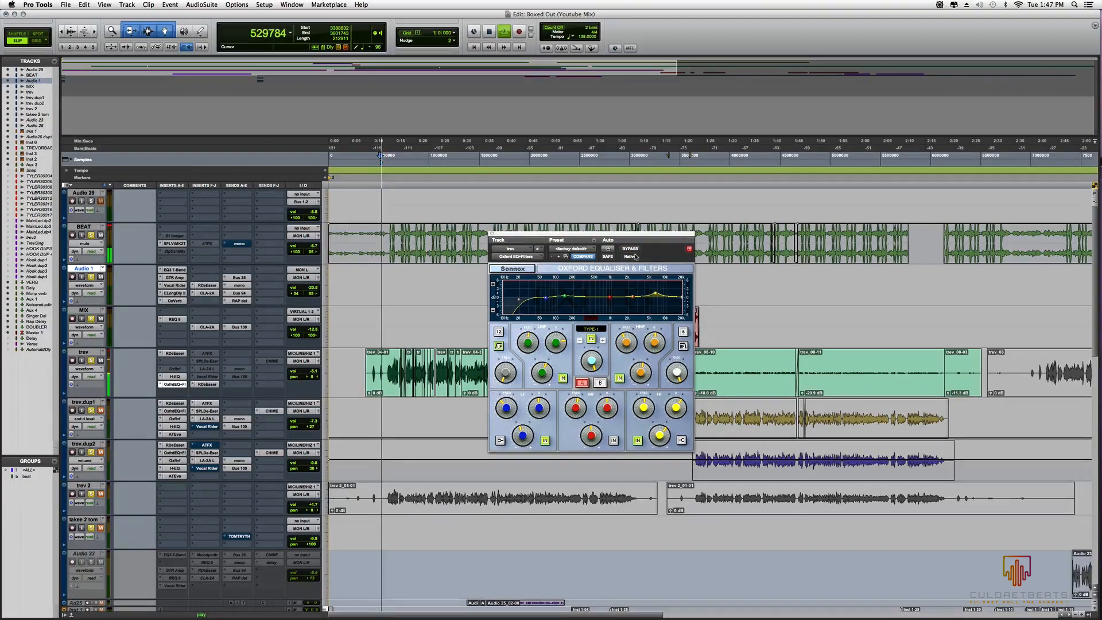
pyautogui.press('space')
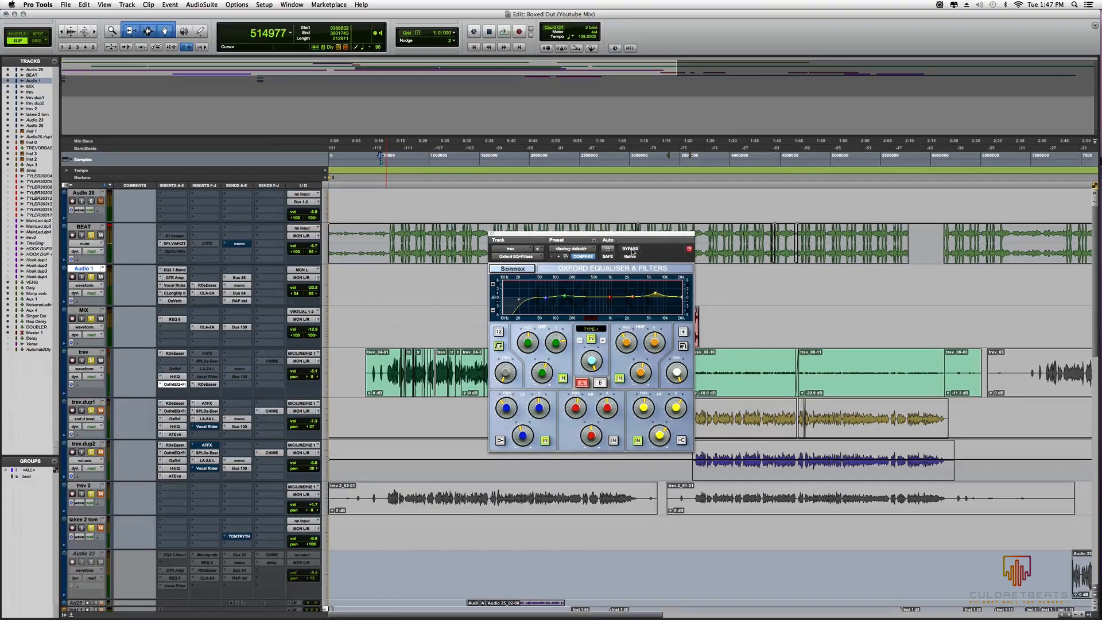
pyautogui.press('space')
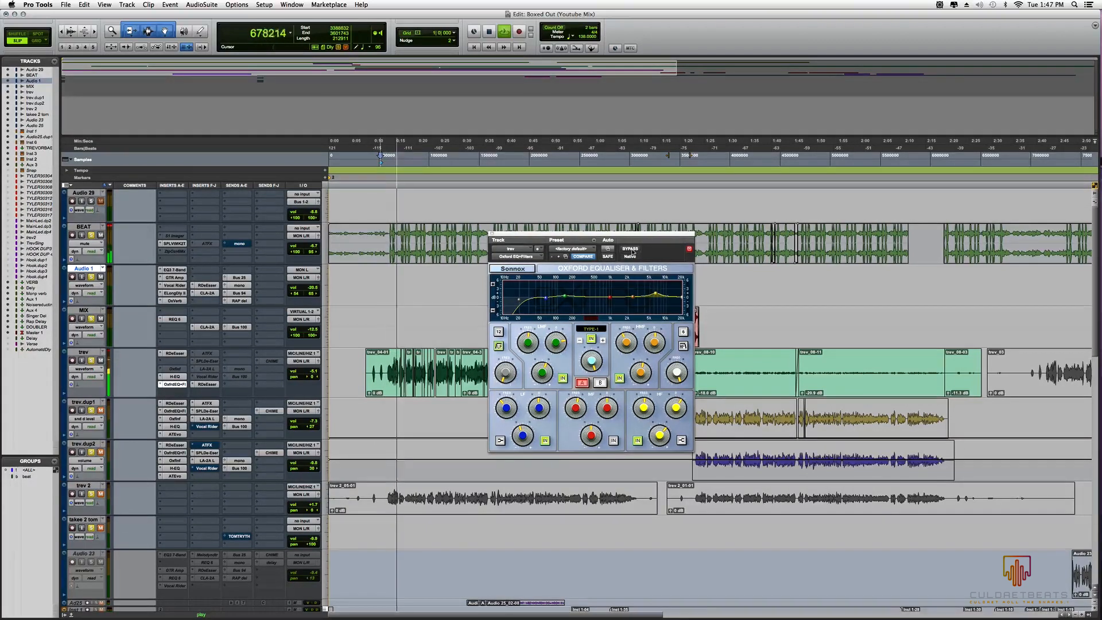
pyautogui.press('space')
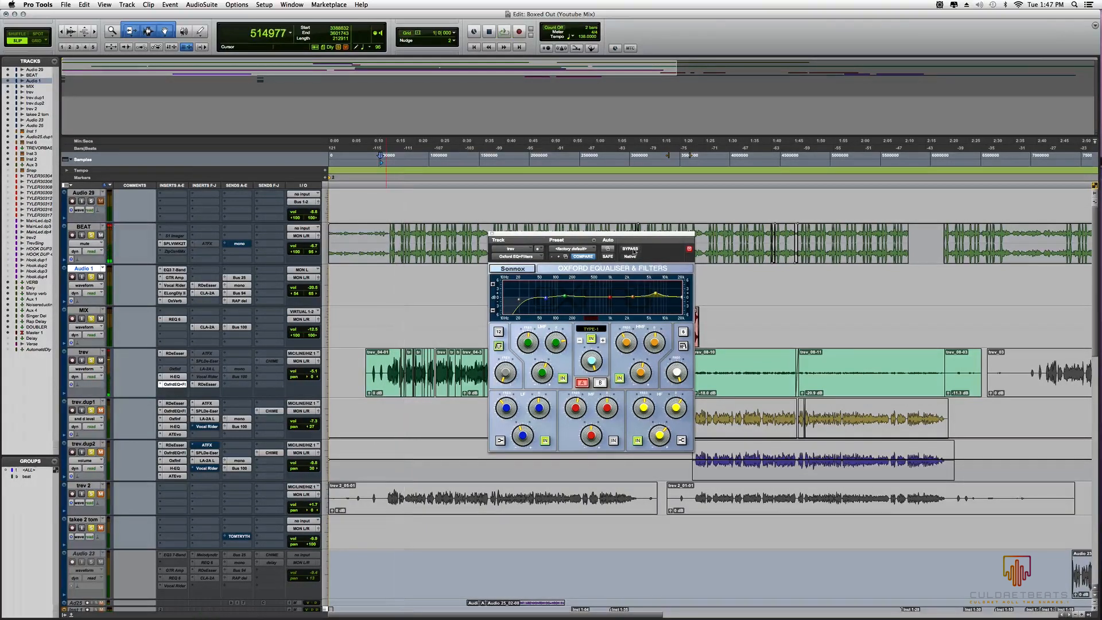
pyautogui.click(633, 251)
pyautogui.moveTo(657, 296)
# Step: Review the vocal's H-EQ curve and browse the Harmonic plug-ins offered for its fifth insert
pyautogui.click(175, 376)
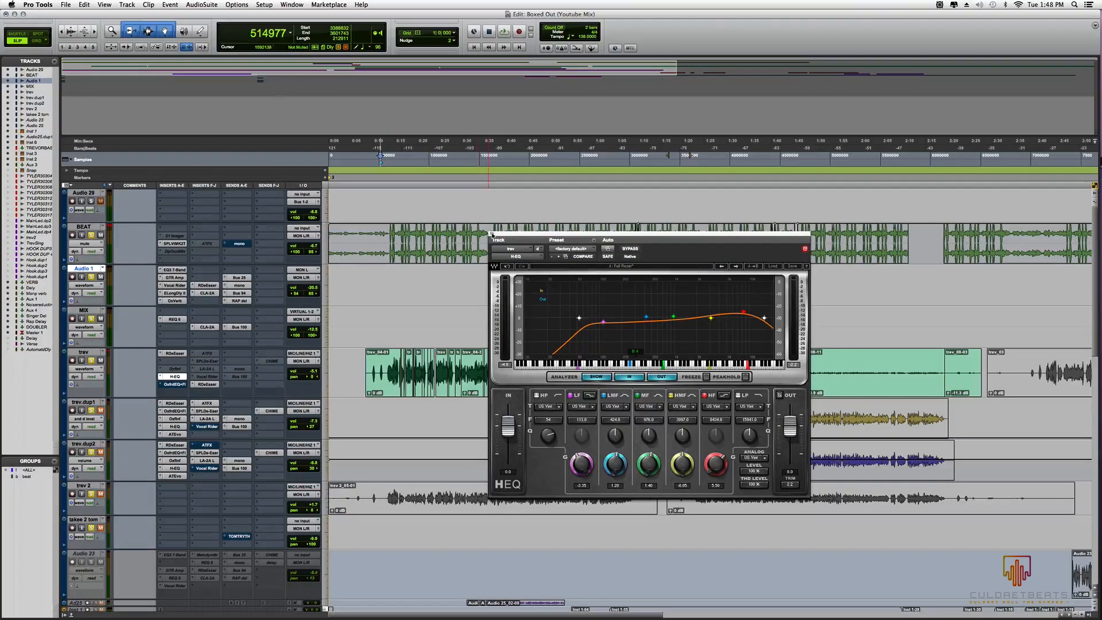
pyautogui.click(492, 235)
pyautogui.click(161, 386)
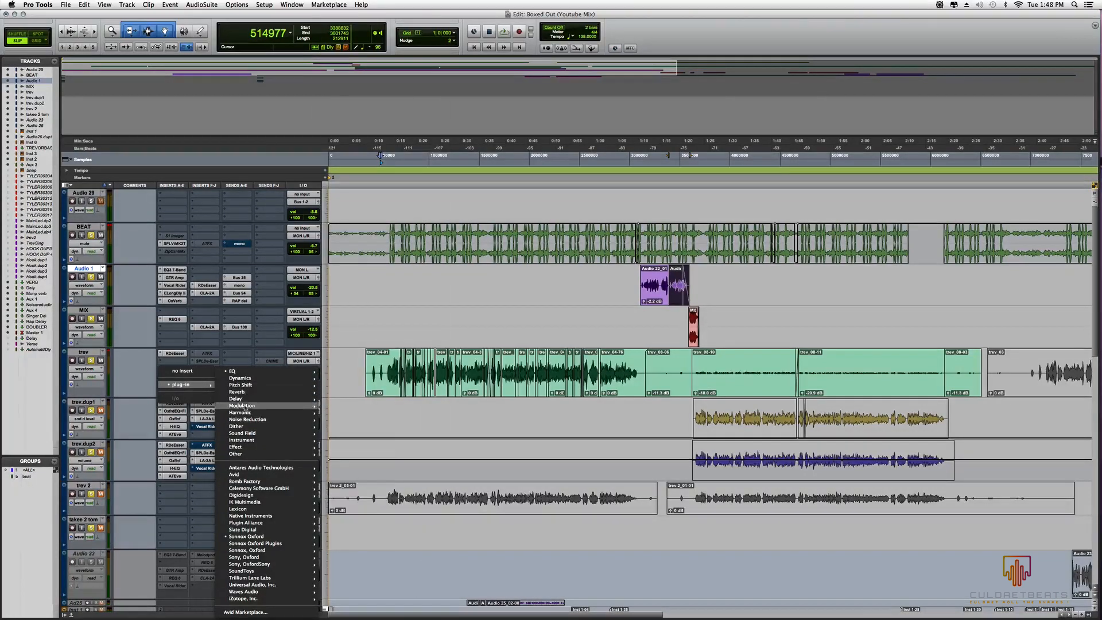
pyautogui.moveTo(246, 428)
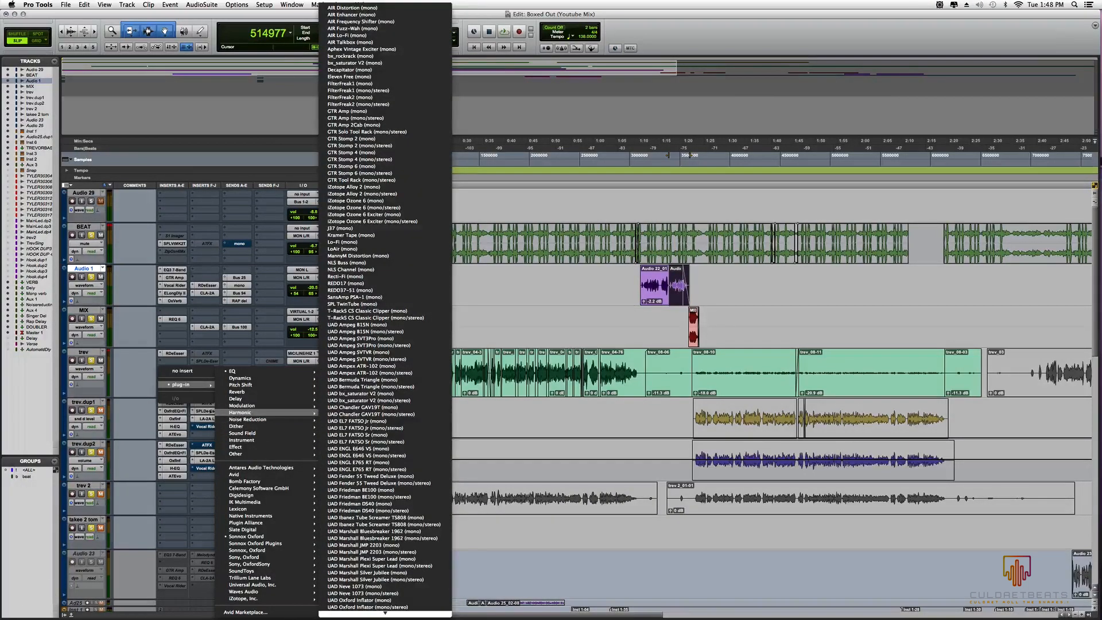
pyautogui.click(210, 410)
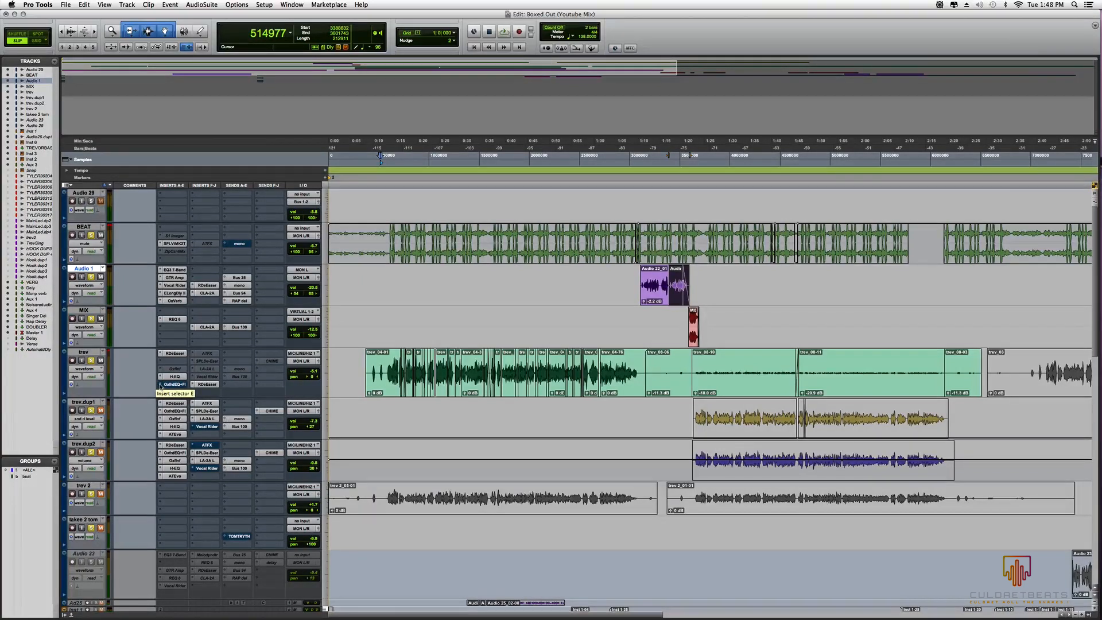
pyautogui.click(160, 385)
pyautogui.click(142, 389)
pyautogui.click(162, 386)
pyautogui.click(155, 381)
# Step: Move H-EQ to the vocal's insert B and Vocal Rider to insert C, and activate Vocal Rider
pyautogui.moveTo(170, 378); pyautogui.dragTo(172, 360)
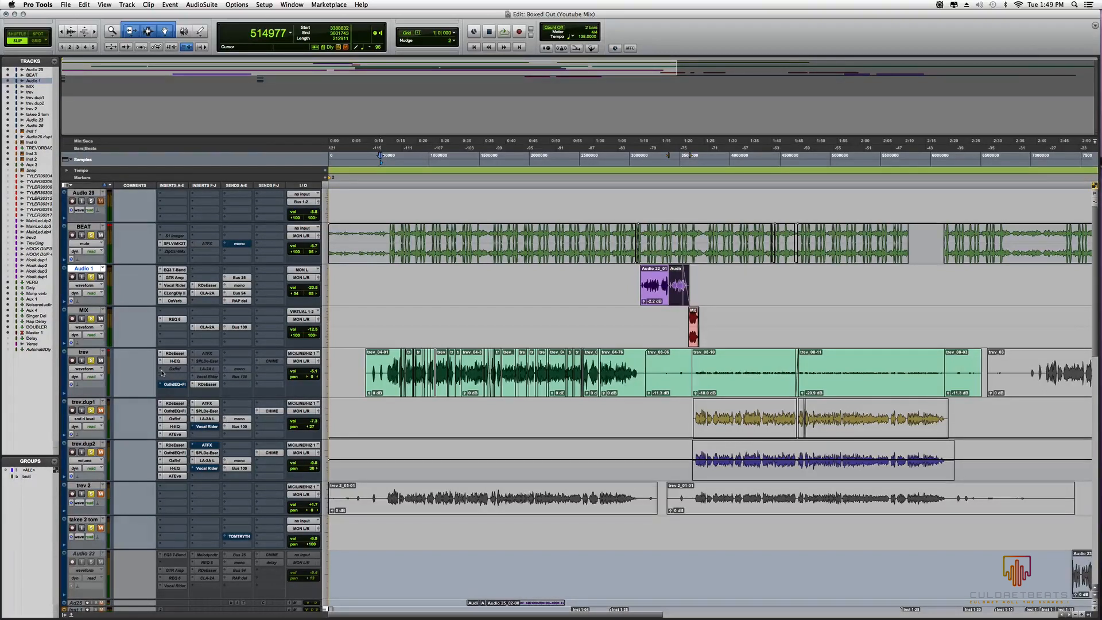
pyautogui.click(207, 384)
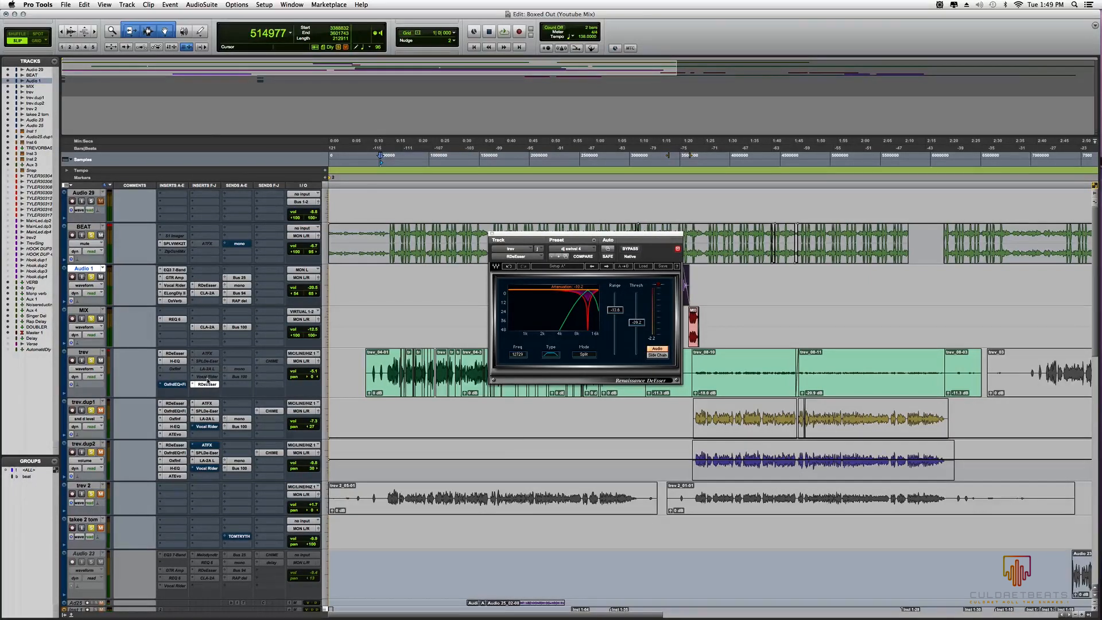
pyautogui.click(175, 371)
pyautogui.click(162, 371)
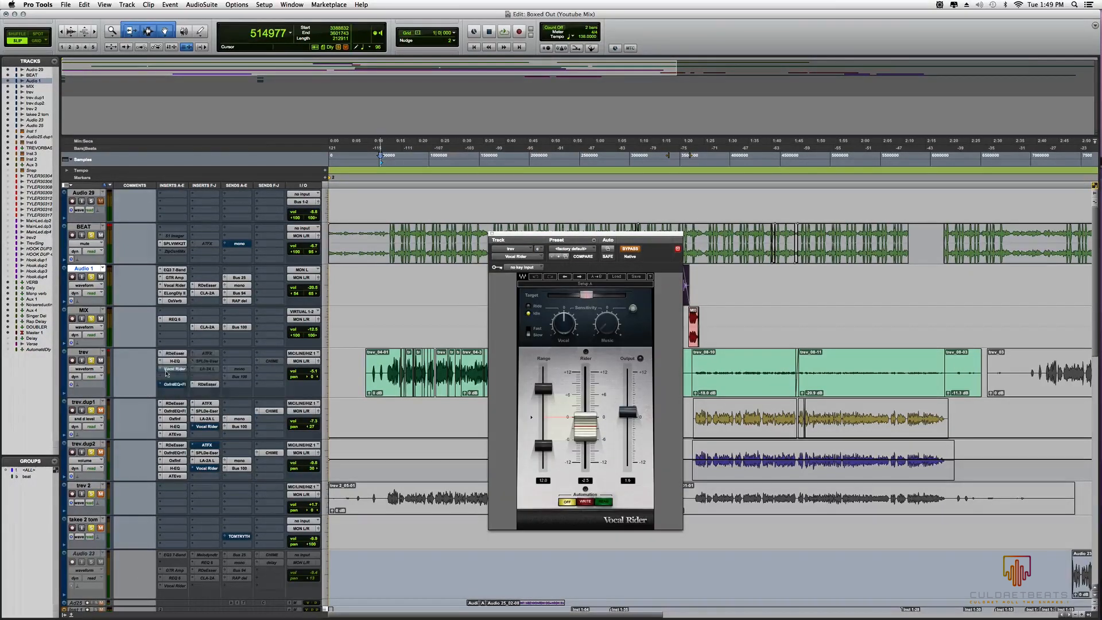
pyautogui.rightClick(167, 372)
pyautogui.click(177, 371)
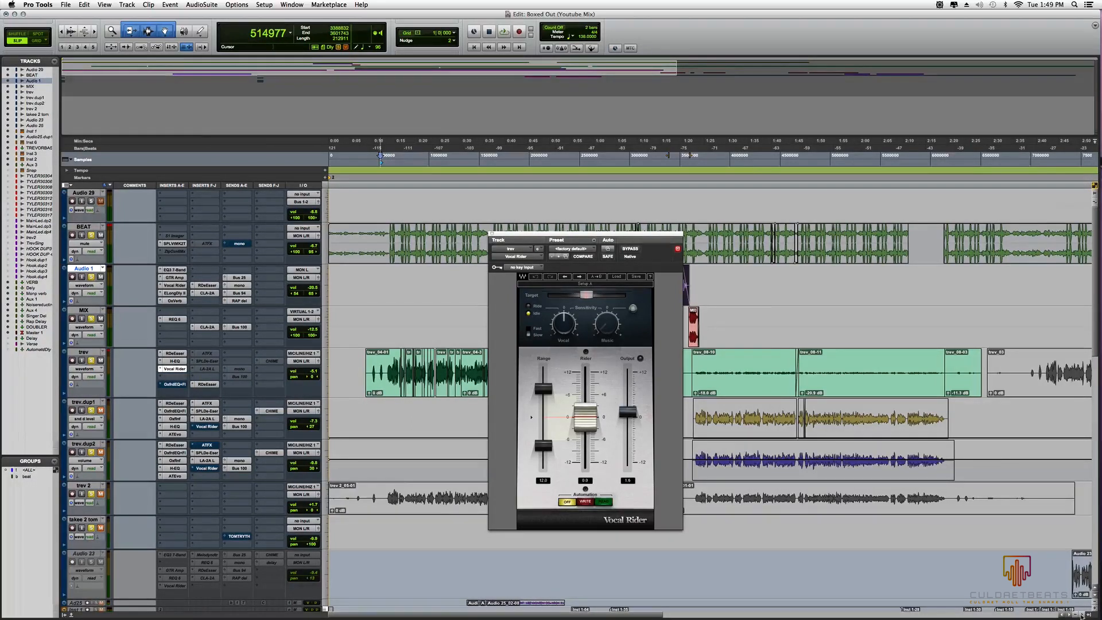
# Step: Move the Vocal Rider window clear of the vocal's waveform and play the vocal from about 0:12
pyautogui.click(1083, 614)
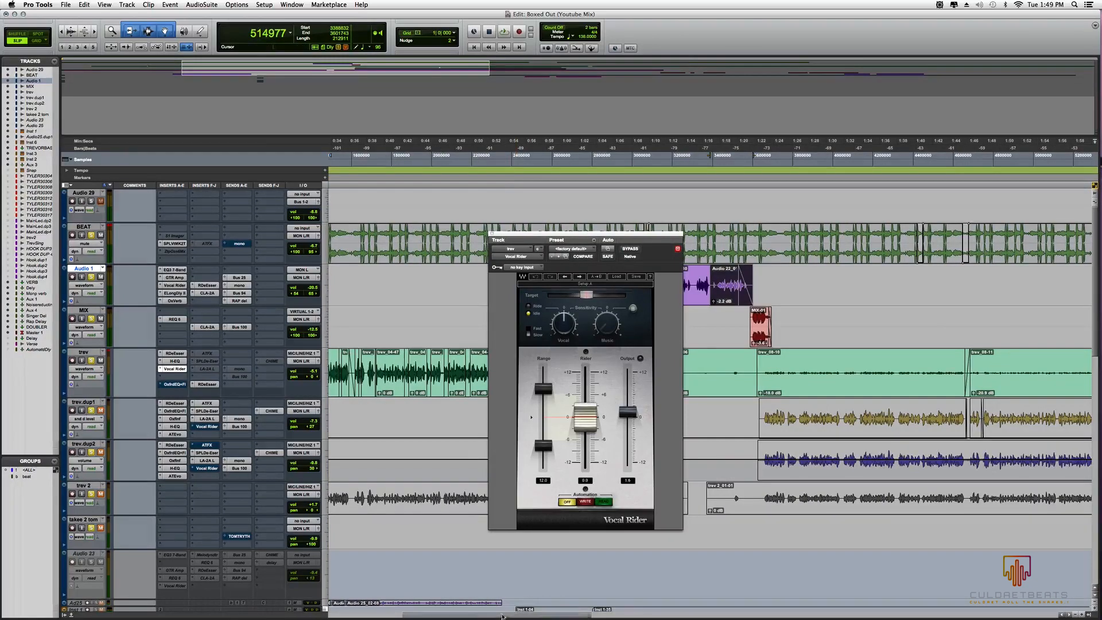
pyautogui.moveTo(508, 614); pyautogui.dragTo(460, 614)
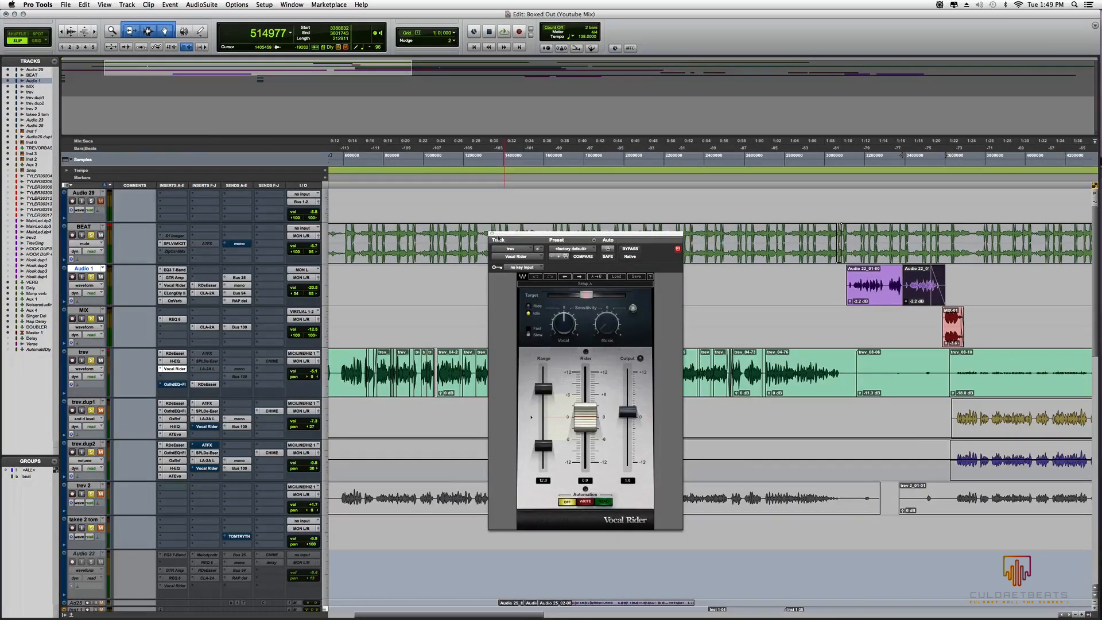
pyautogui.moveTo(497, 240); pyautogui.dragTo(681, 317)
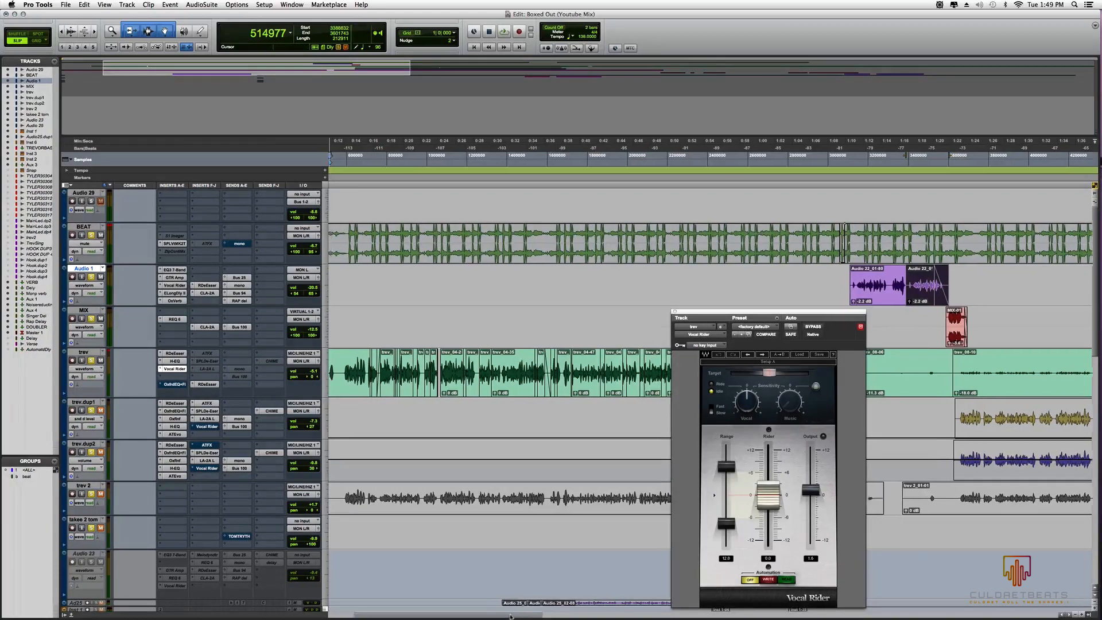
pyautogui.hscroll(-3, 519, 615)
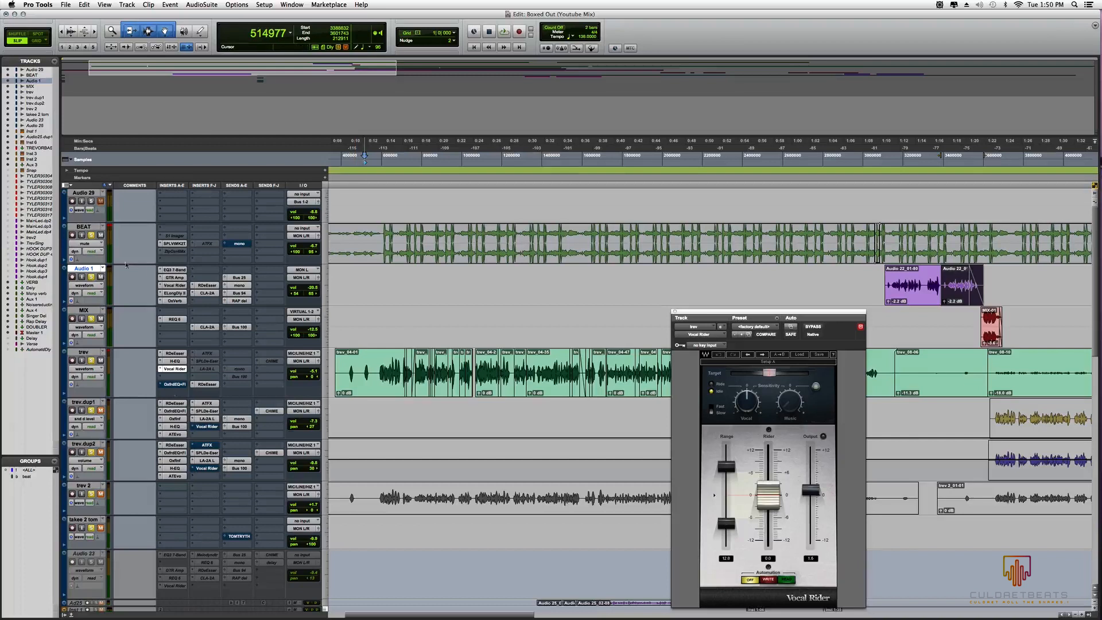
pyautogui.press('space')
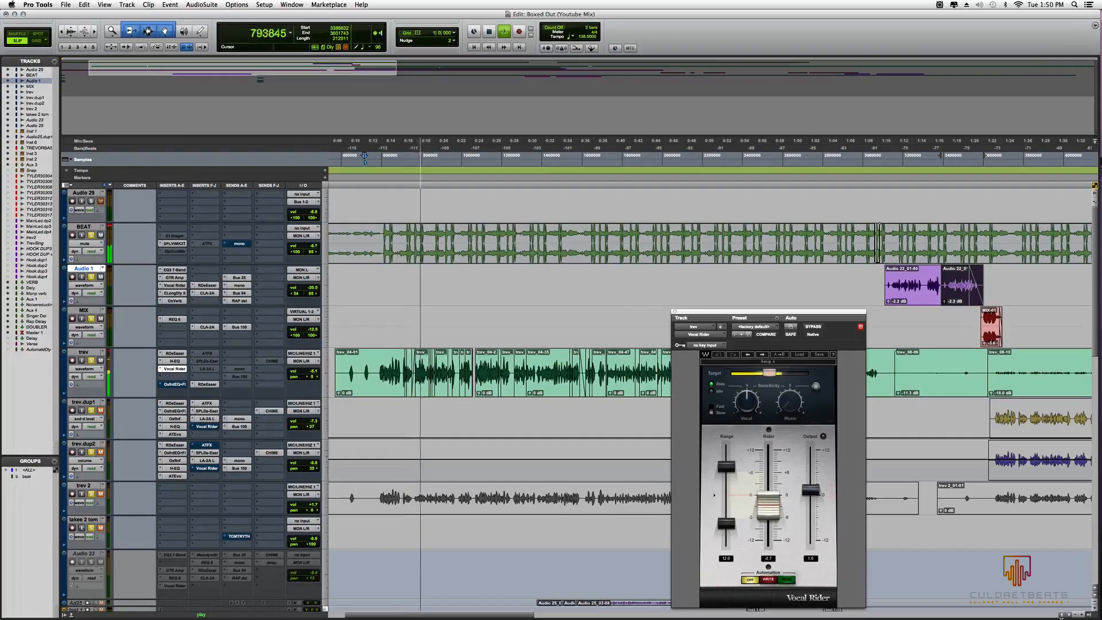
# Step: Play the vocal from about 0:20.5 to examine how the Vocal Rider's fader follows its level
pyautogui.click(1082, 615)
pyautogui.click(1082, 616)
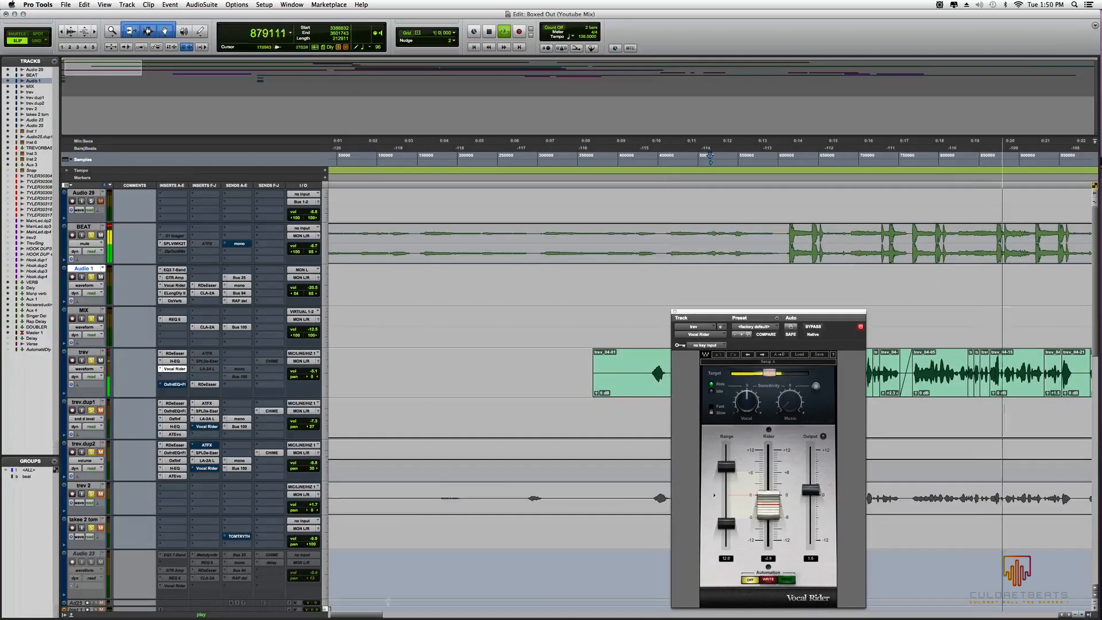
pyautogui.moveTo(373, 615); pyautogui.dragTo(422, 615)
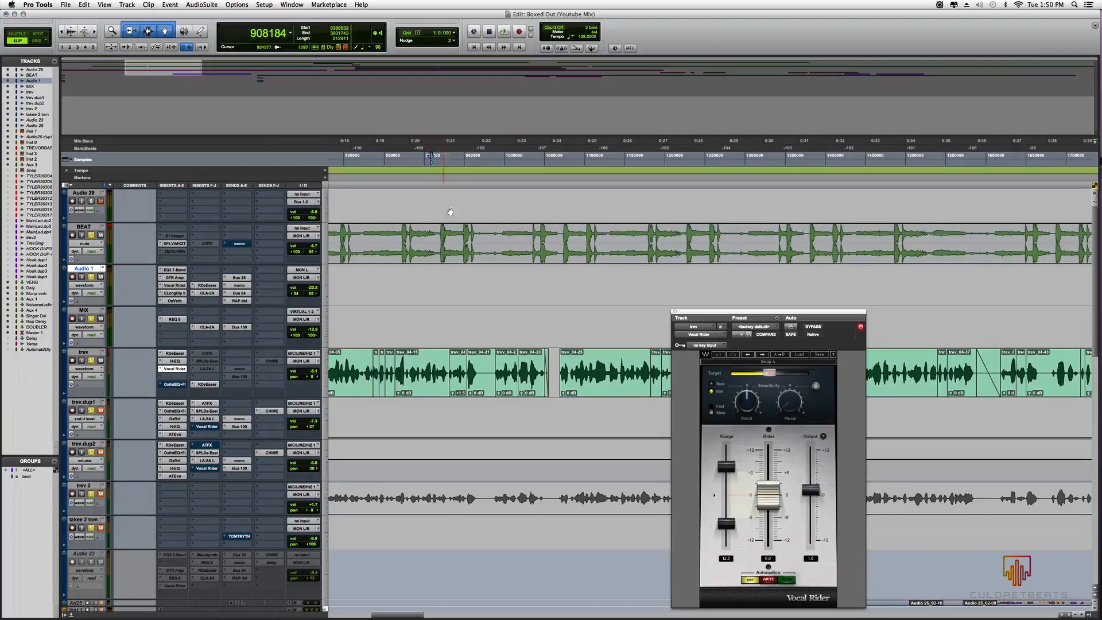
pyautogui.press('space')
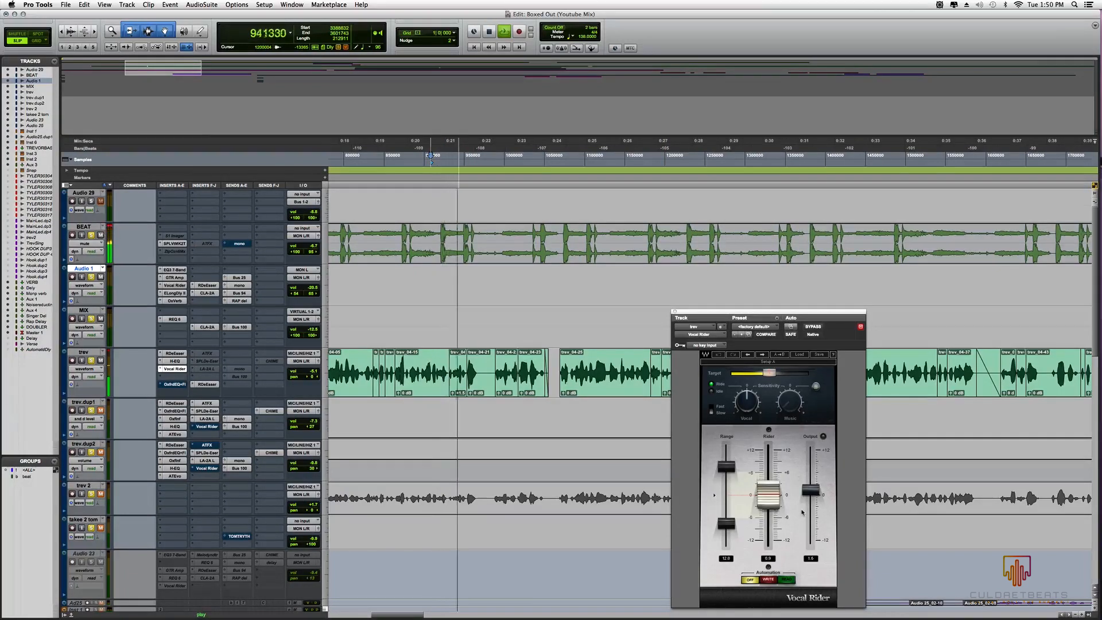
pyautogui.press('space')
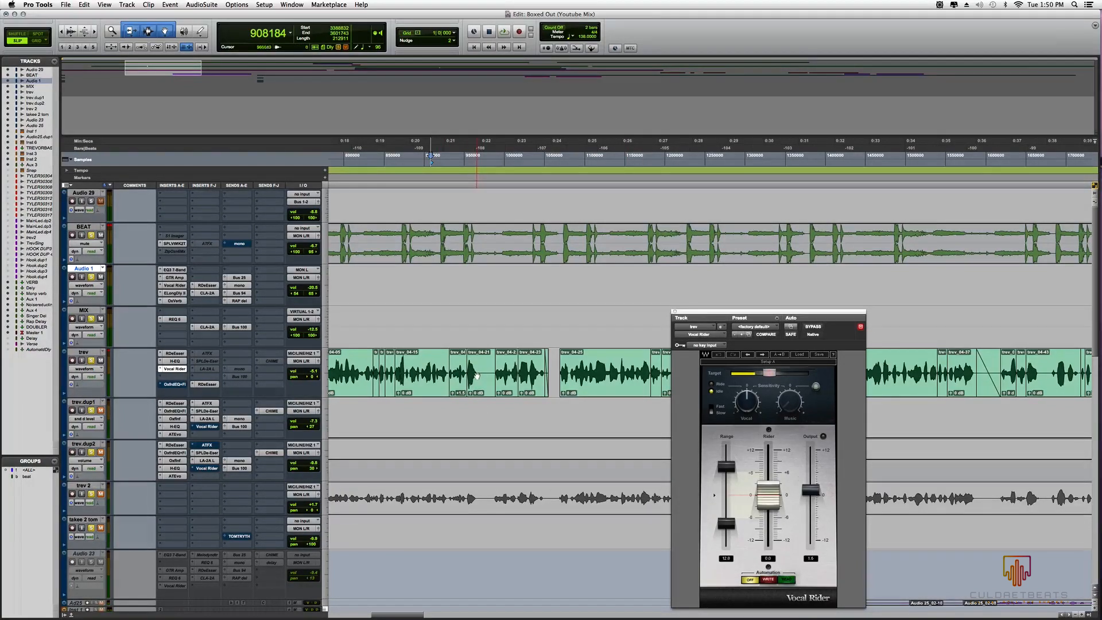
# Step: Select the timeline range from about 0:21 to 0:22.5 and play that passage through Vocal Rider
pyautogui.click(1082, 615)
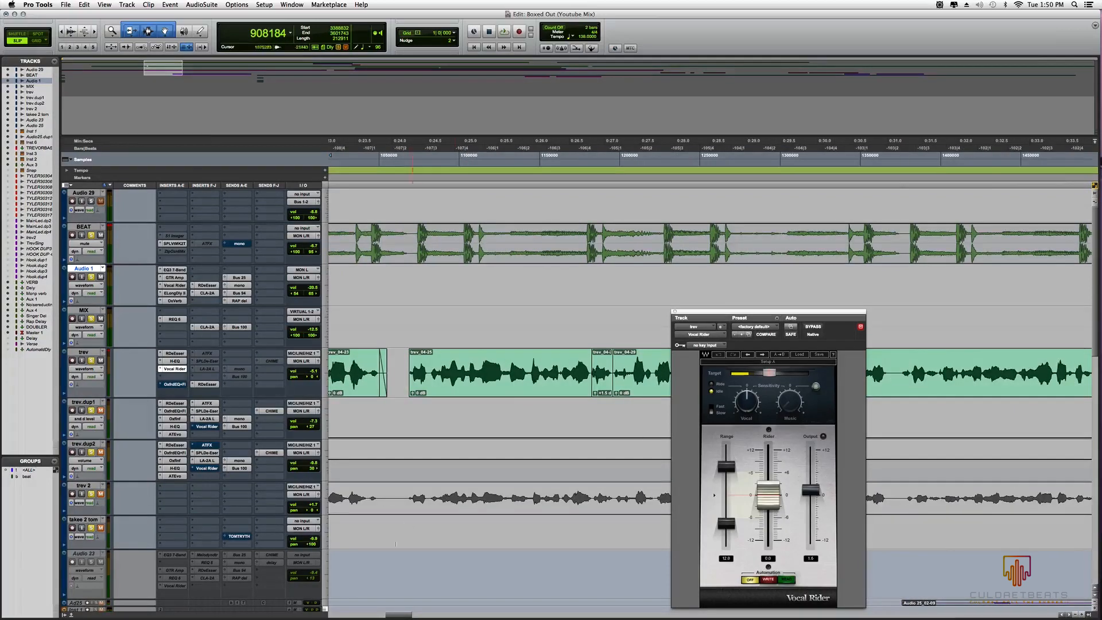
pyautogui.moveTo(399, 615)
pyautogui.mouseDown()
pyautogui.moveTo(425, 616)
pyautogui.moveTo(389, 615)
pyautogui.mouseUp()
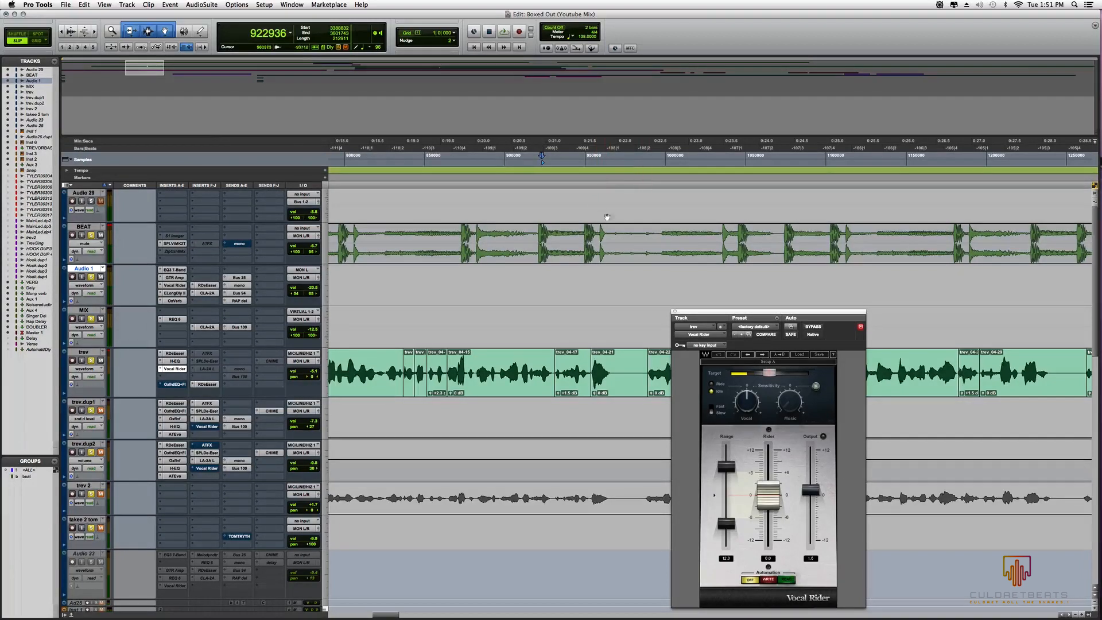
pyautogui.moveTo(553, 159); pyautogui.dragTo(662, 159)
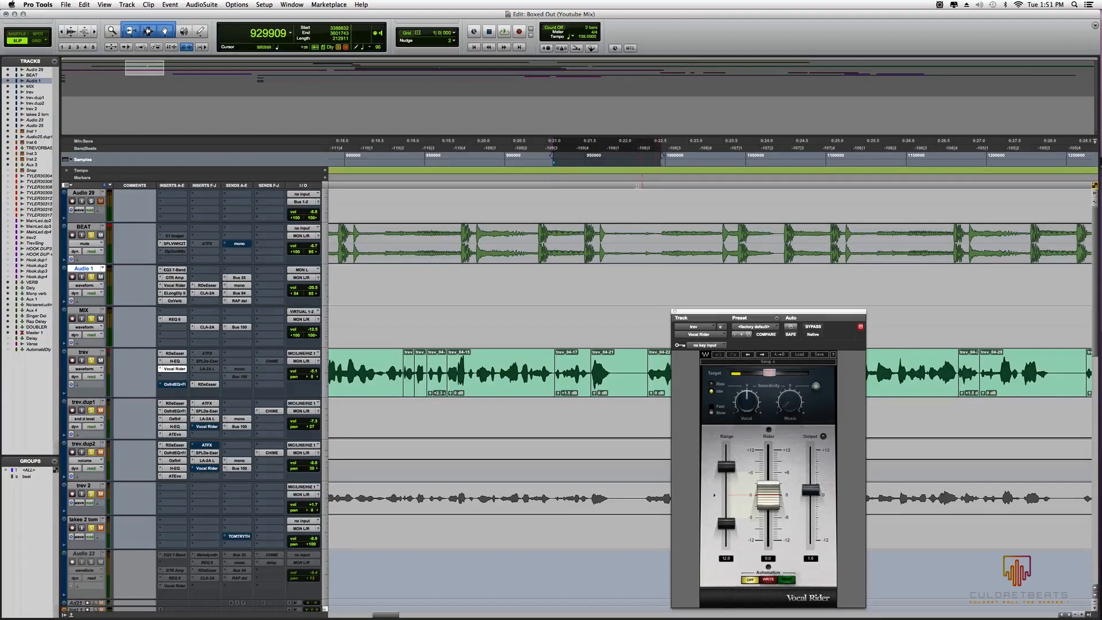
pyautogui.press('space')
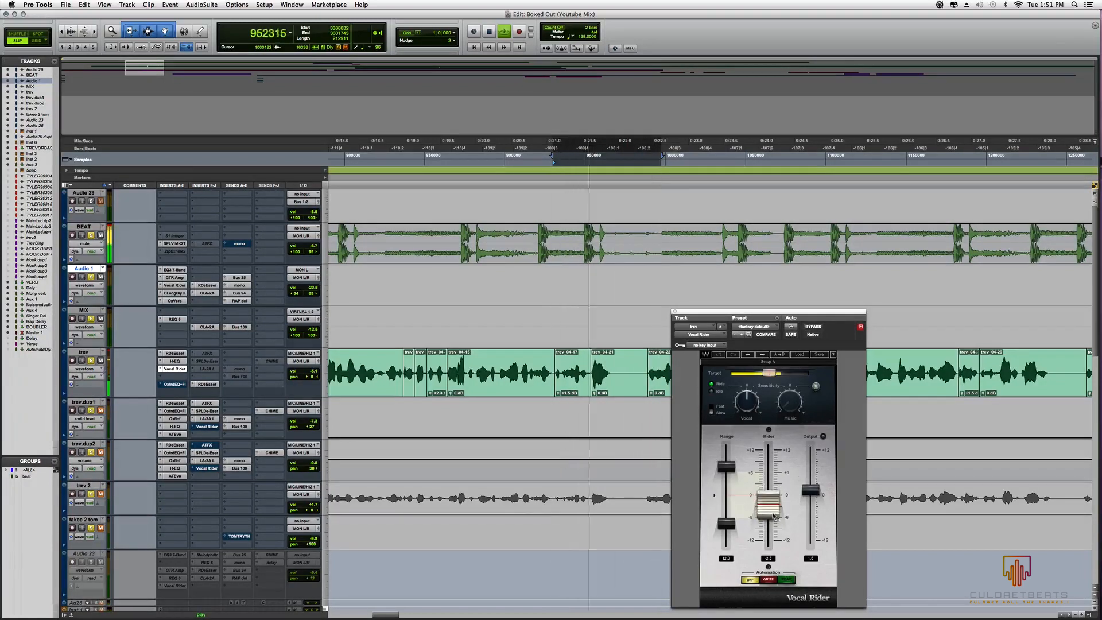
pyautogui.press('space')
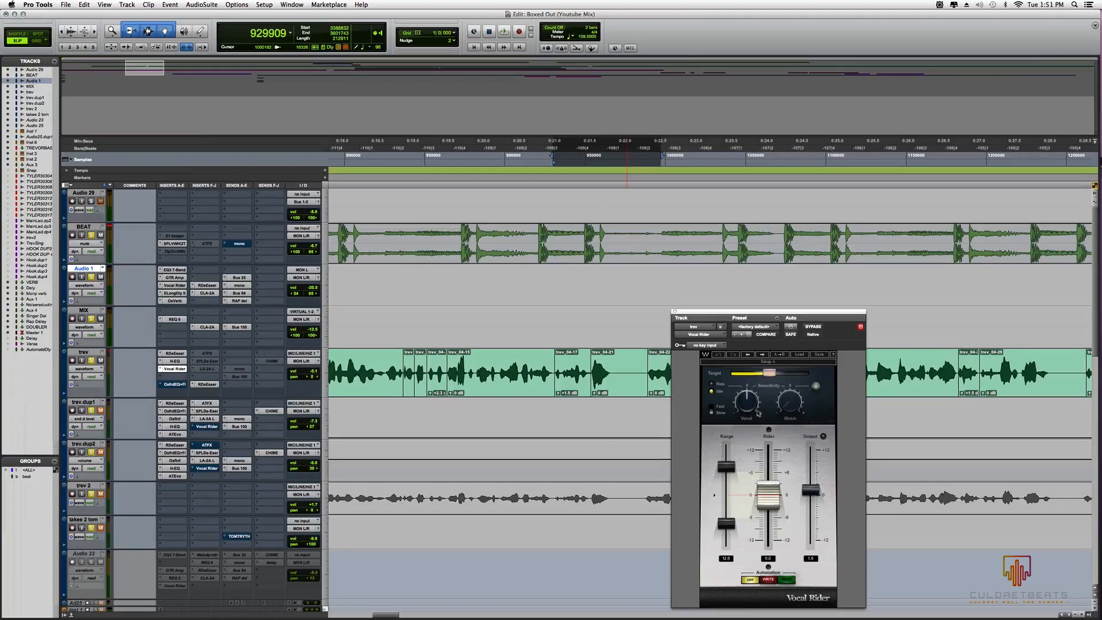
# Step: Move the Vocal Rider window clear of the timeline selection, widen its Range limits to the full span, and play the selected passage
pyautogui.moveTo(764, 315); pyautogui.dragTo(643, 269)
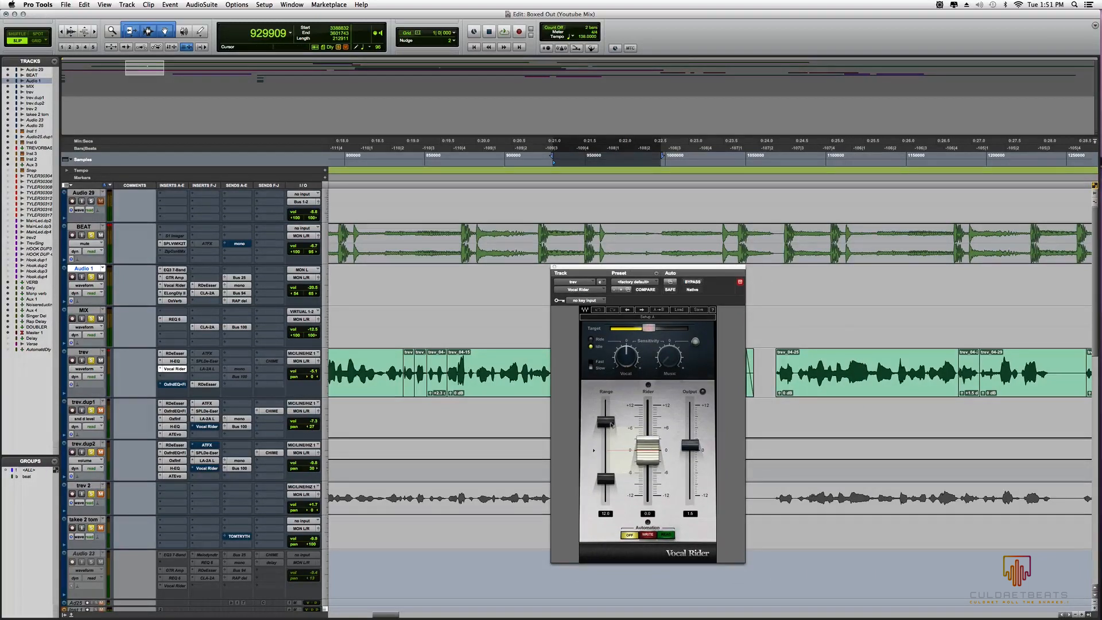
pyautogui.moveTo(607, 423); pyautogui.dragTo(607, 499)
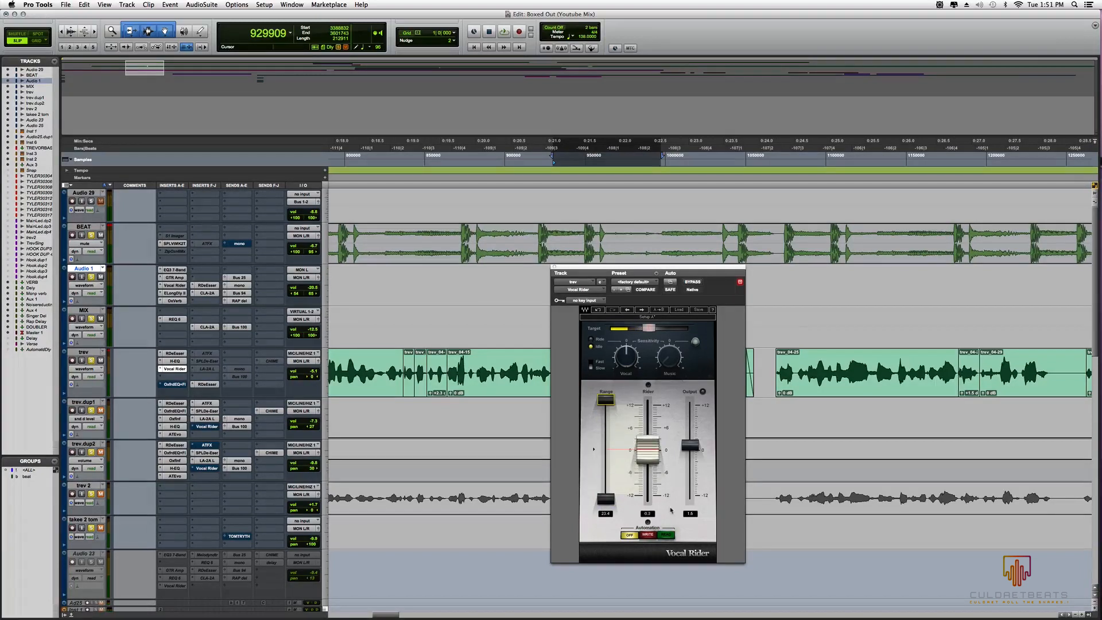
pyautogui.press('space')
pyautogui.press('space')
# Step: Narrow Vocal Rider's Range from both ends to a span of about 10.1 and play the selected passage
pyautogui.moveTo(606, 401); pyautogui.dragTo(610, 418)
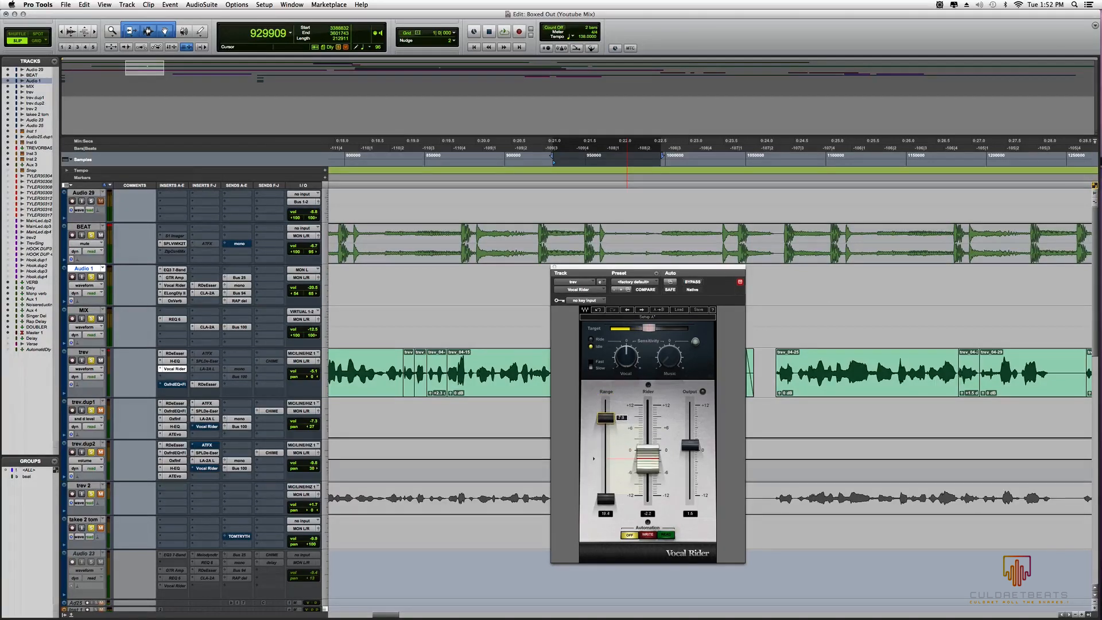
pyautogui.moveTo(608, 497); pyautogui.dragTo(607, 474)
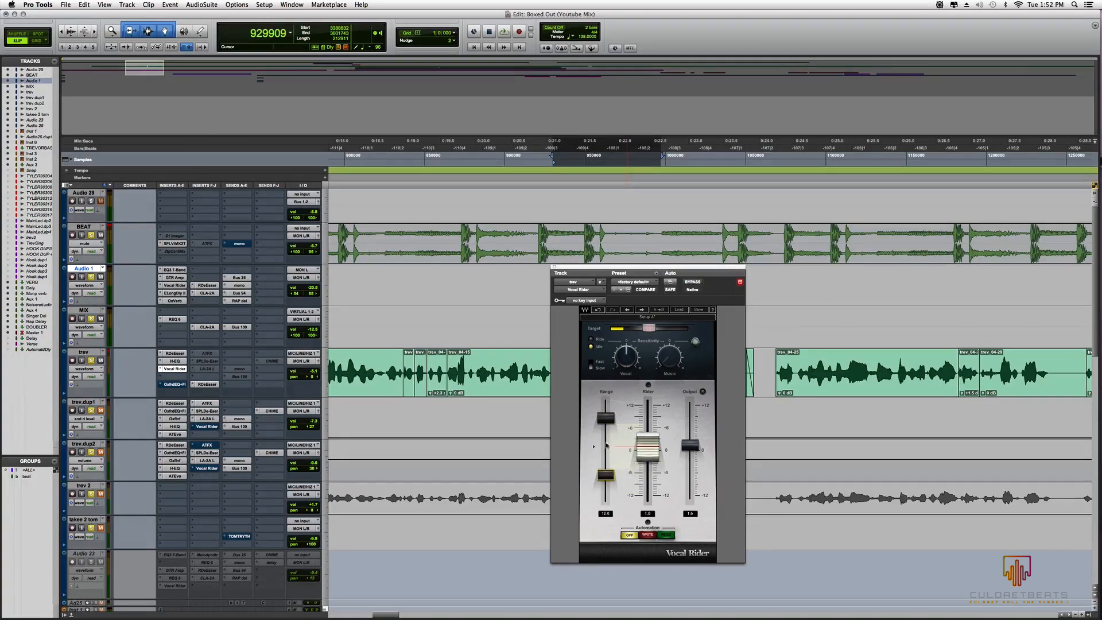
pyautogui.moveTo(606, 419); pyautogui.dragTo(606, 425)
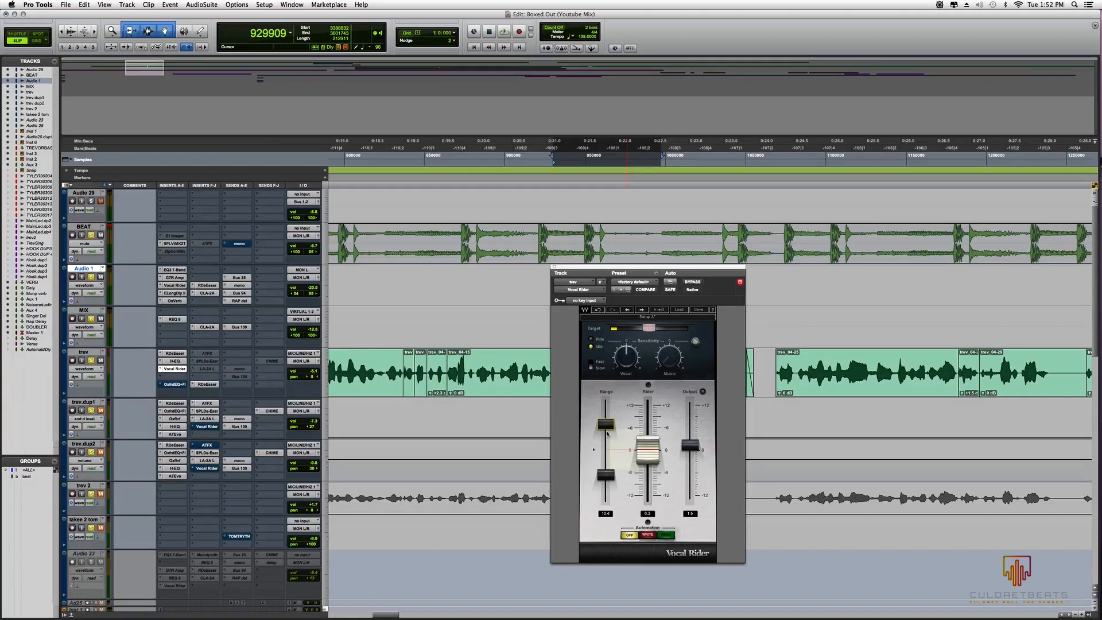
pyautogui.moveTo(607, 475); pyautogui.dragTo(606, 474)
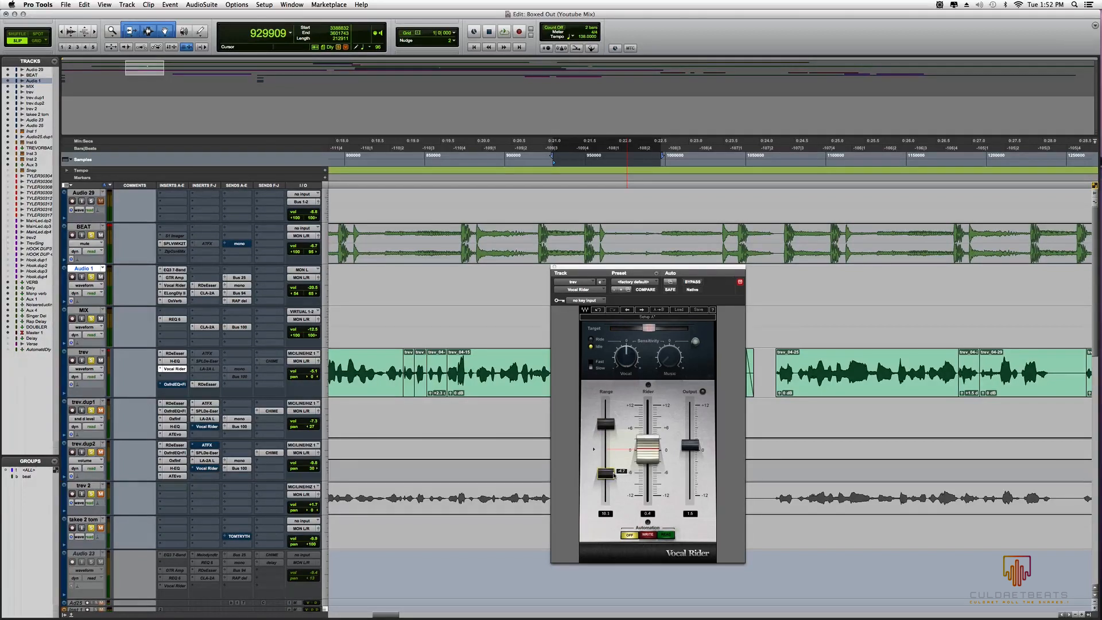
pyautogui.press('space')
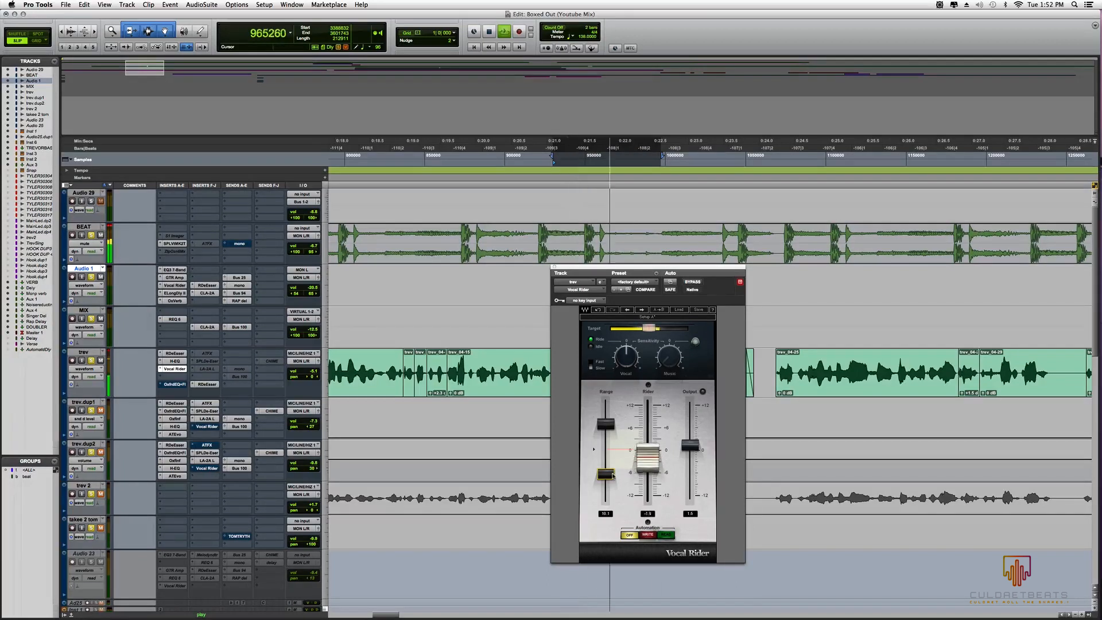
pyautogui.press('space')
# Step: Fine-tune Vocal Rider's Range to a span of about 11.1 and set its Output to about 1.3
pyautogui.moveTo(615, 476); pyautogui.dragTo(612, 477)
pyautogui.moveTo(609, 425); pyautogui.dragTo(609, 423)
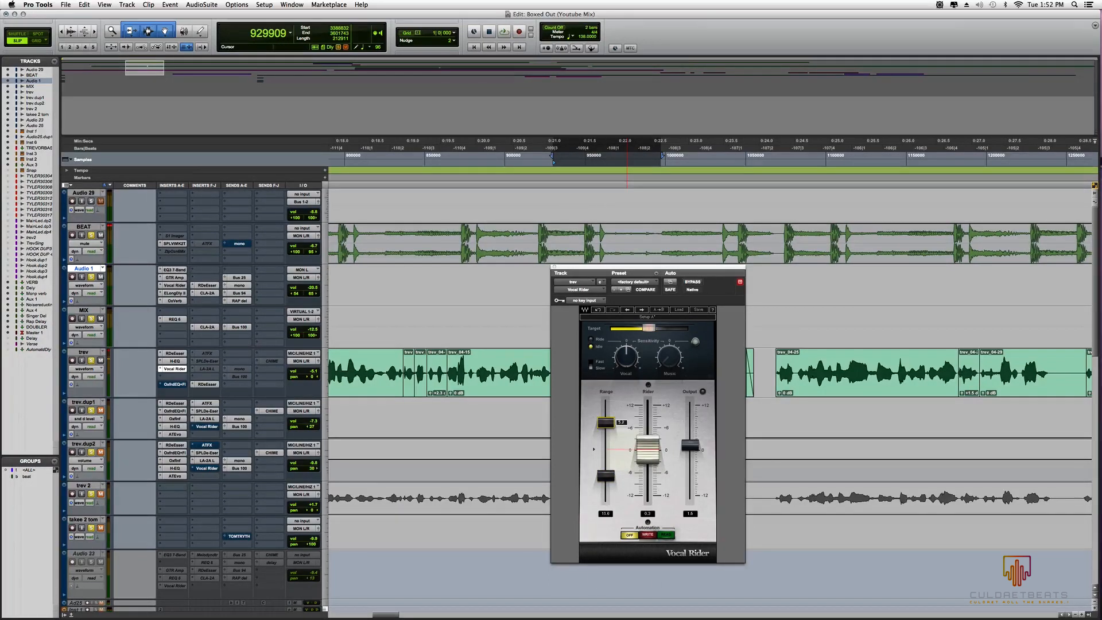
pyautogui.moveTo(609, 476); pyautogui.dragTo(608, 476)
pyautogui.moveTo(694, 450); pyautogui.dragTo(694, 453)
pyautogui.moveTo(693, 452); pyautogui.dragTo(694, 450)
# Step: Toggle Vocal Rider's Fast/Slow response and play the selected passage
pyautogui.click(592, 364)
pyautogui.press('space')
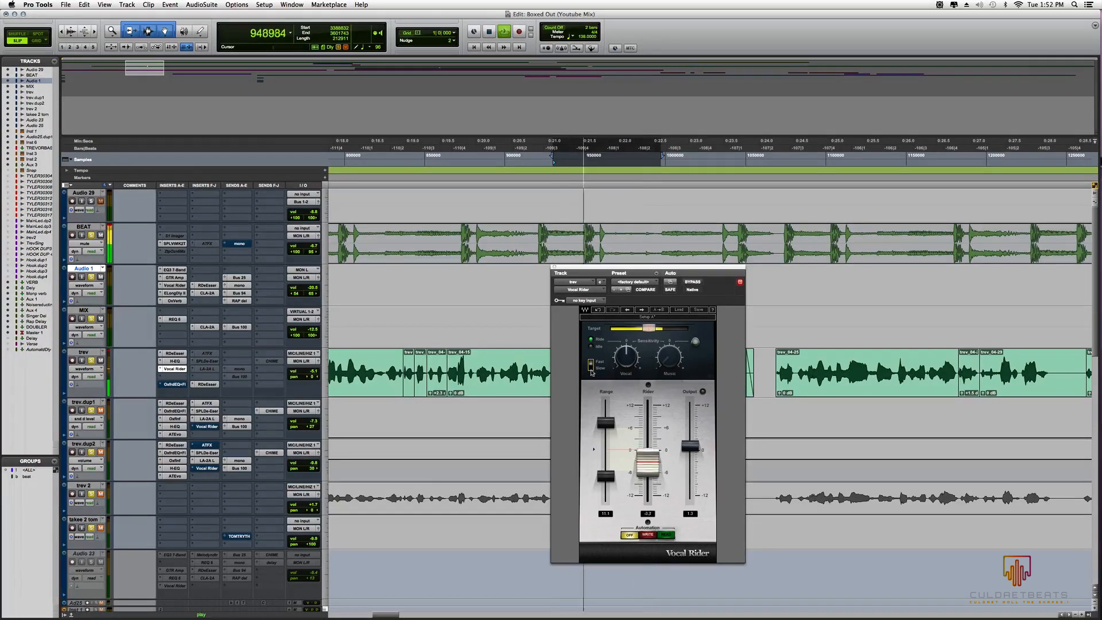
pyautogui.press('space')
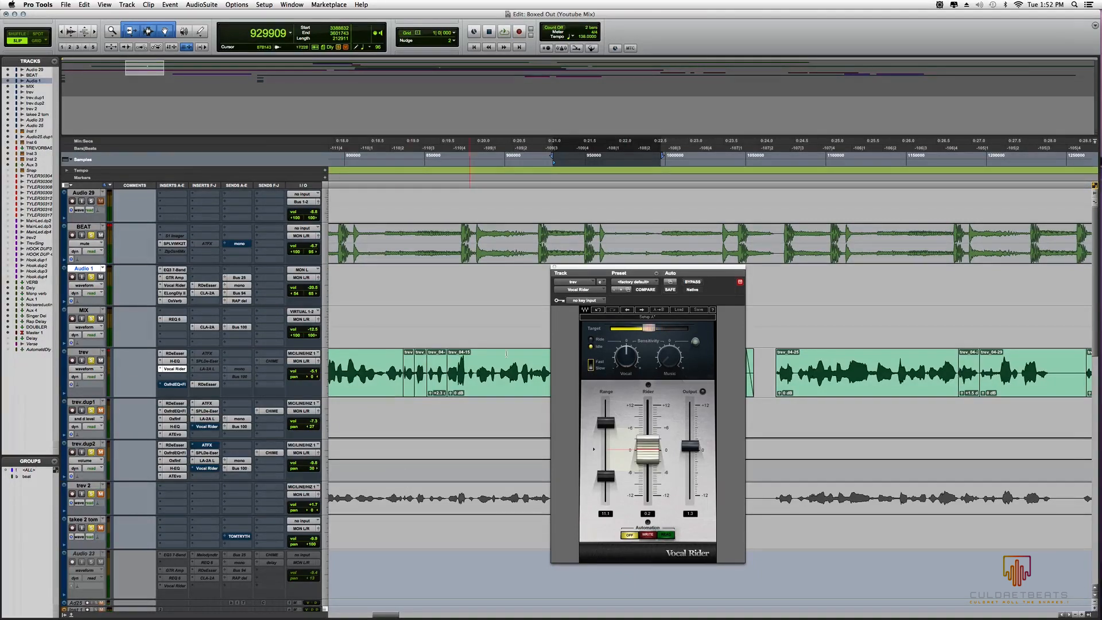
# Step: Close Vocal Rider and play the mix from about 0:21 with more of the song in view
pyautogui.click(554, 267)
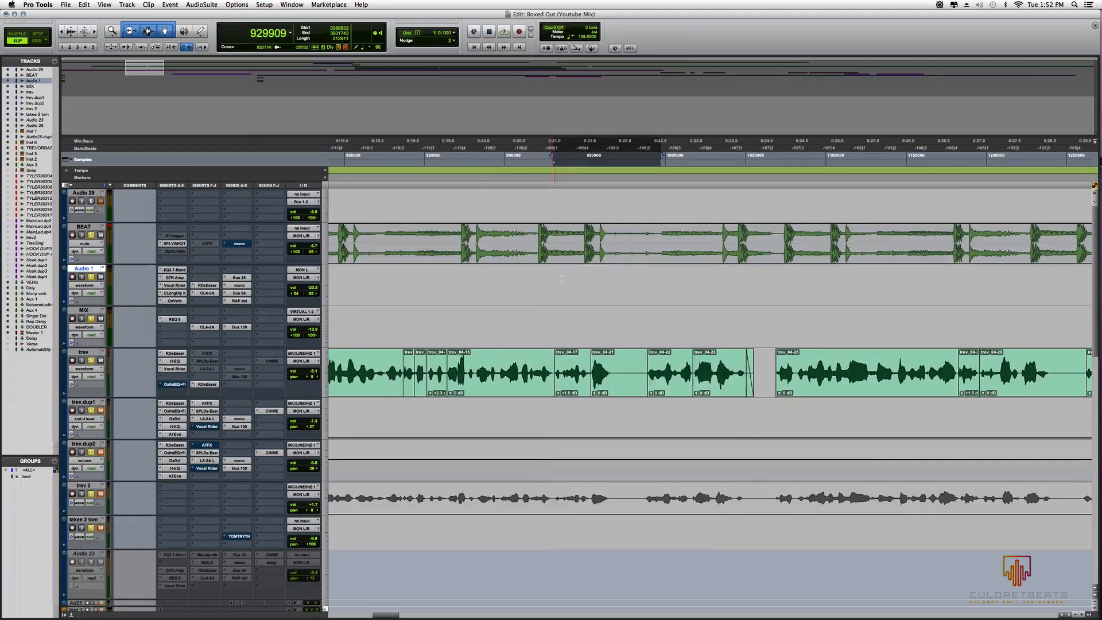
pyautogui.click(1071, 616)
pyautogui.click(1071, 615)
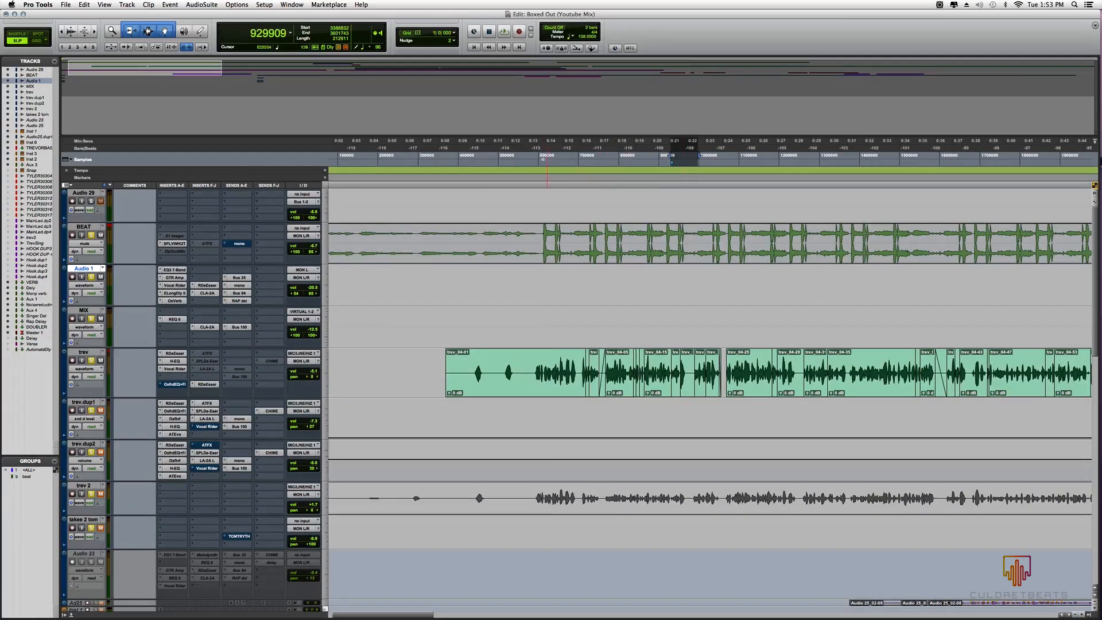
pyautogui.press('space')
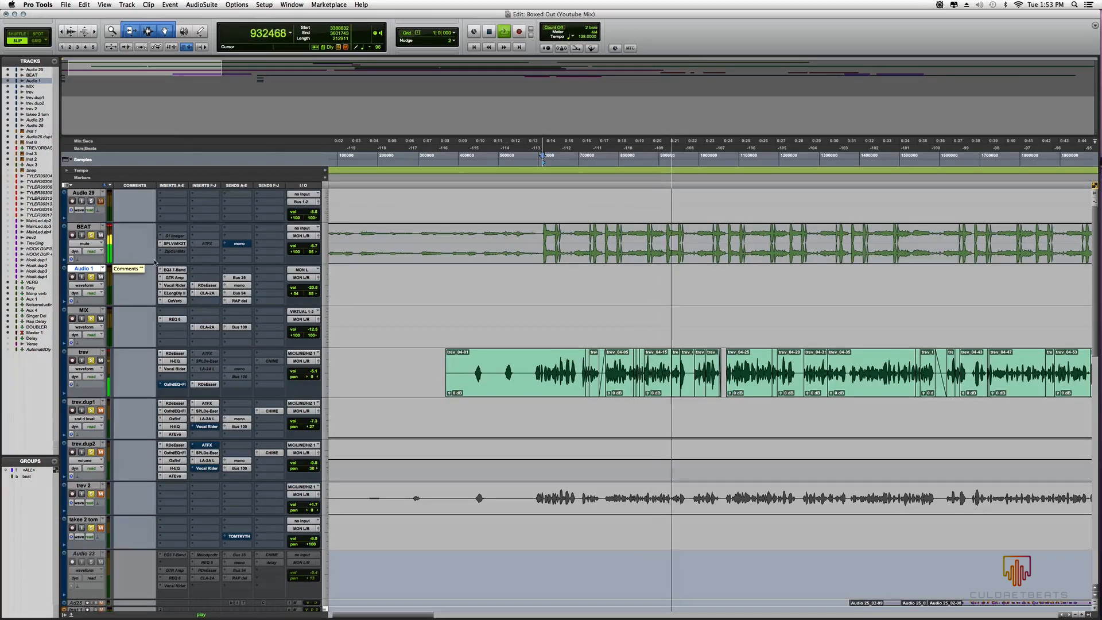
# Step: Reopen Vocal Rider on the vocal's insert C during playback and readjust its upper and lower Range limits
pyautogui.click(175, 368)
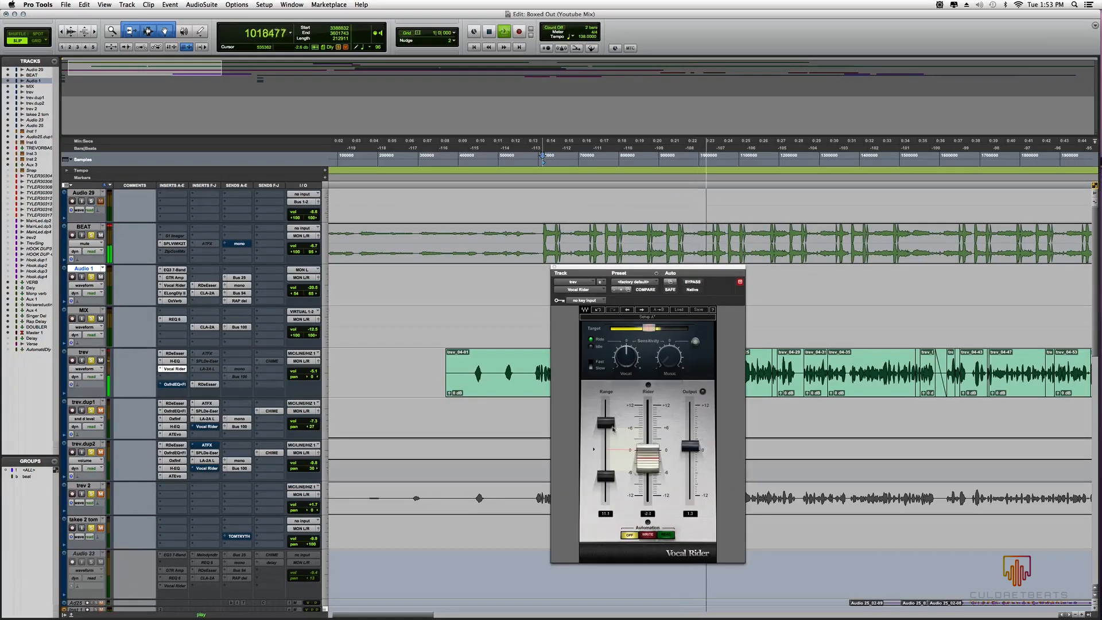
pyautogui.moveTo(607, 424); pyautogui.dragTo(607, 421)
pyautogui.moveTo(606, 476); pyautogui.dragTo(607, 474)
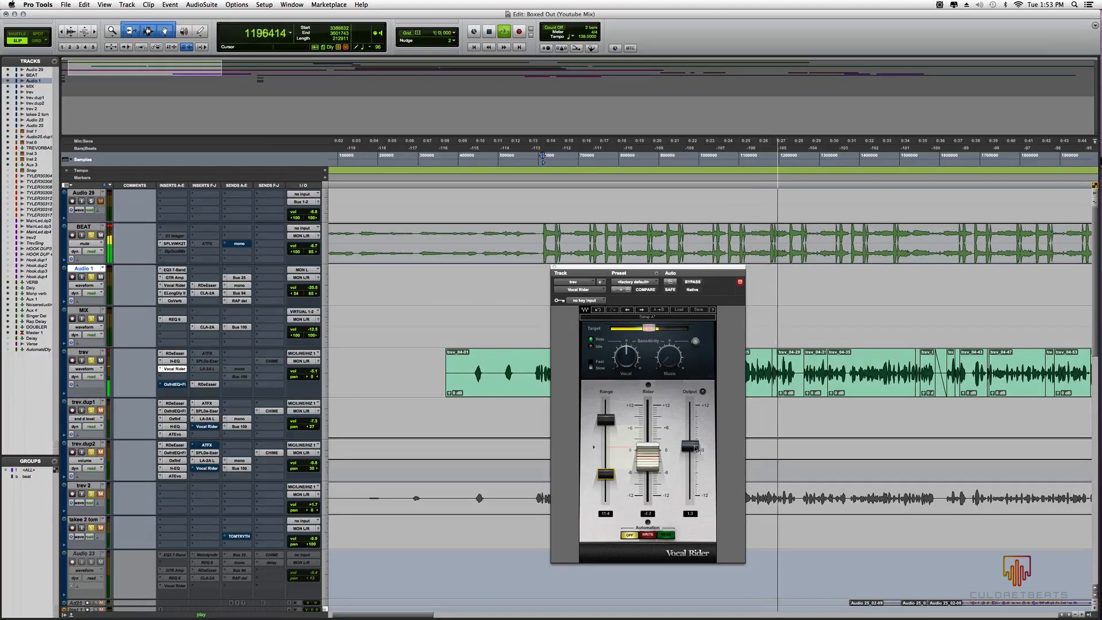
pyautogui.moveTo(606, 420)
pyautogui.mouseDown()
pyautogui.moveTo(606, 430)
pyautogui.moveTo(605, 415)
pyautogui.mouseUp()
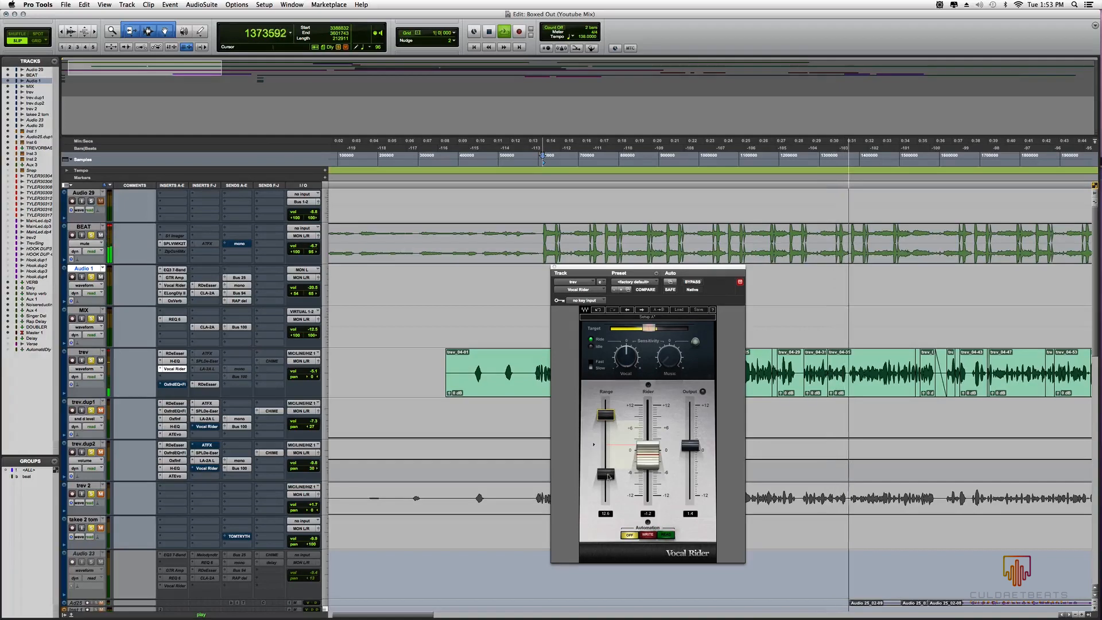
pyautogui.click(608, 475)
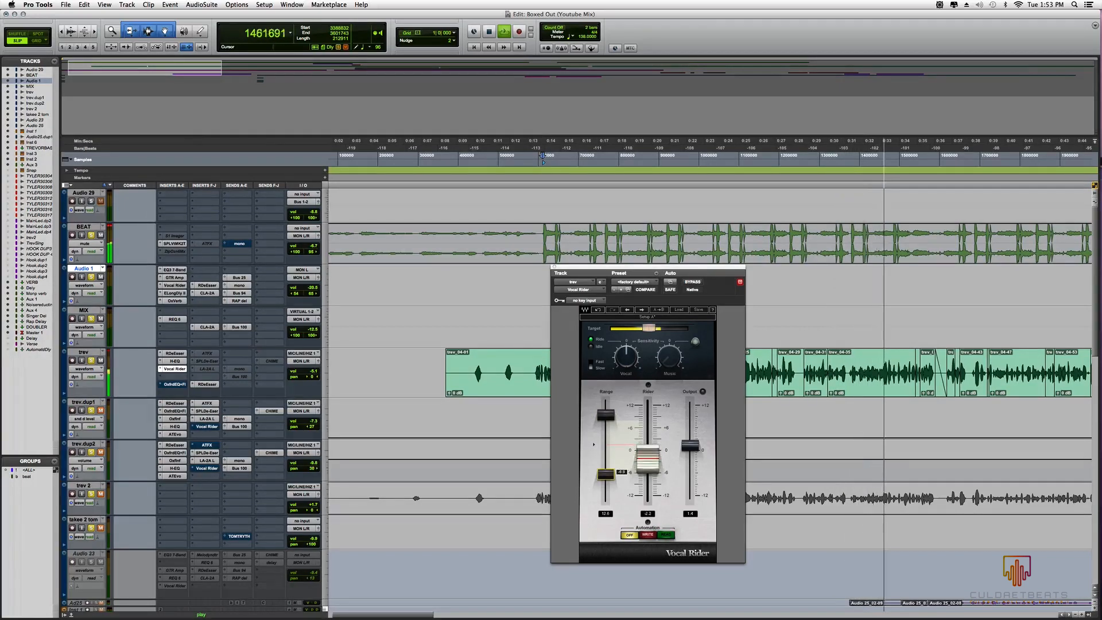
pyautogui.moveTo(606, 415); pyautogui.dragTo(606, 425)
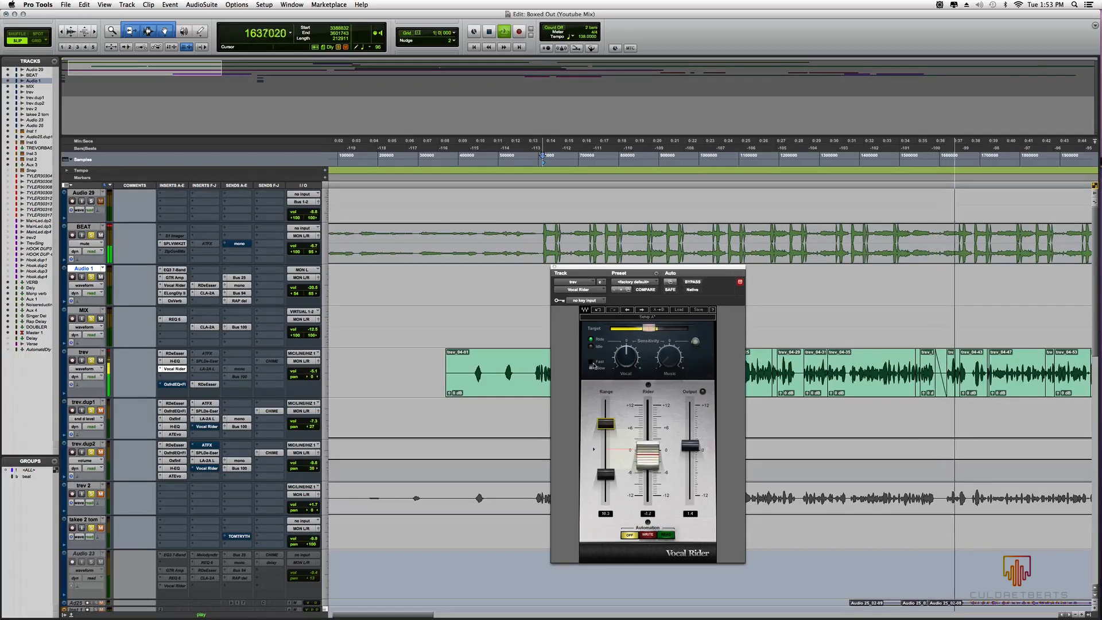
# Step: Toggle Vocal Rider's Fast/Slow response and lower its Output to about 1.1 during playback
pyautogui.click(592, 364)
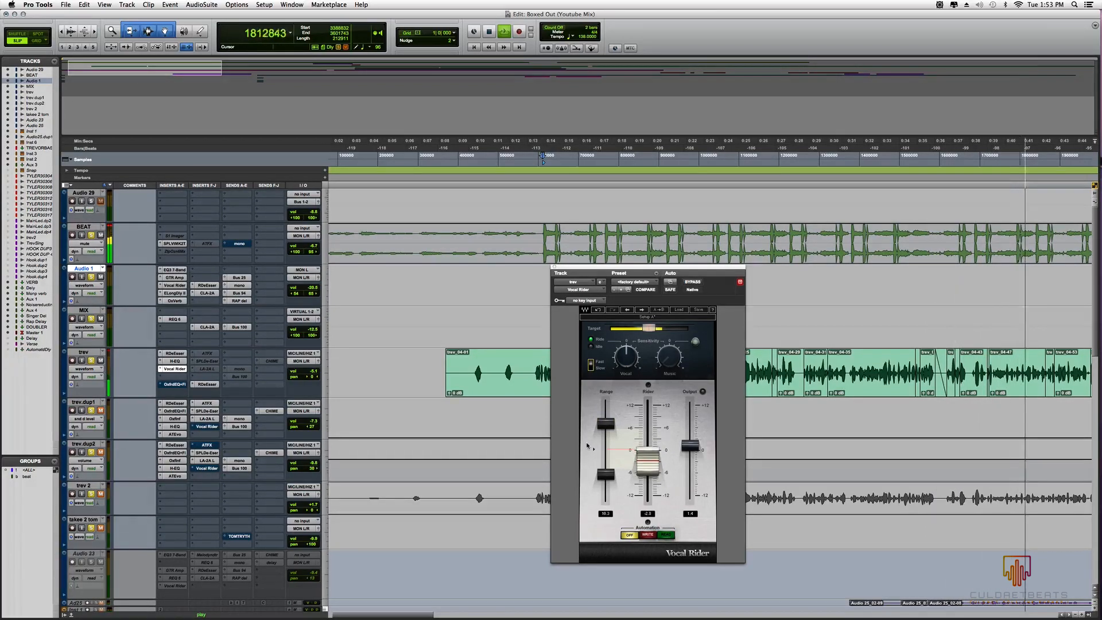
pyautogui.moveTo(606, 424); pyautogui.dragTo(606, 423)
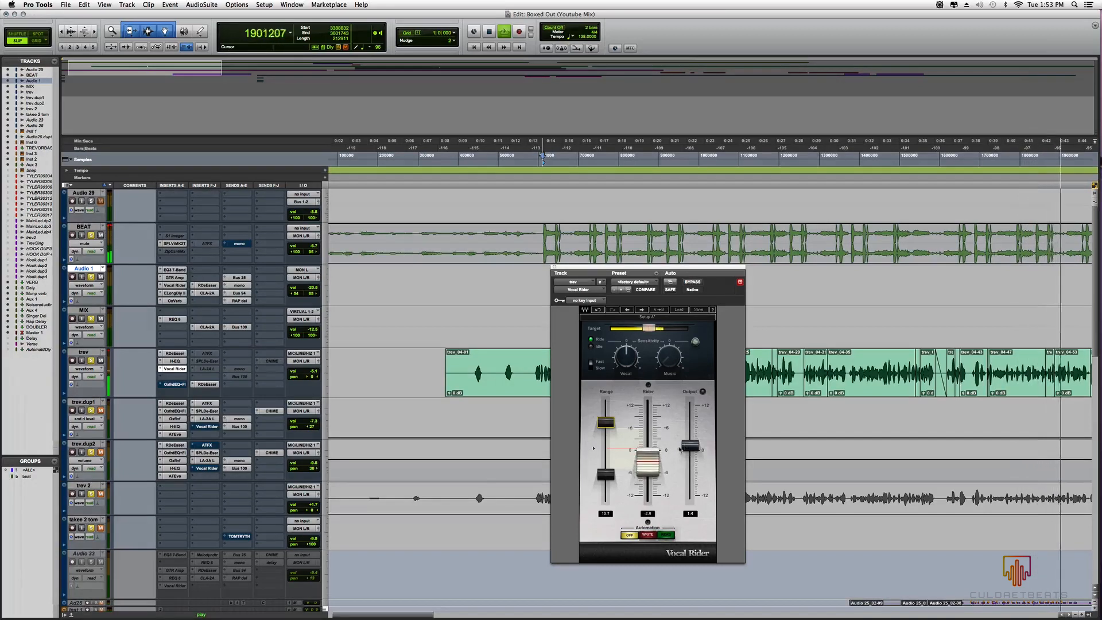
pyautogui.moveTo(684, 447); pyautogui.dragTo(684, 448)
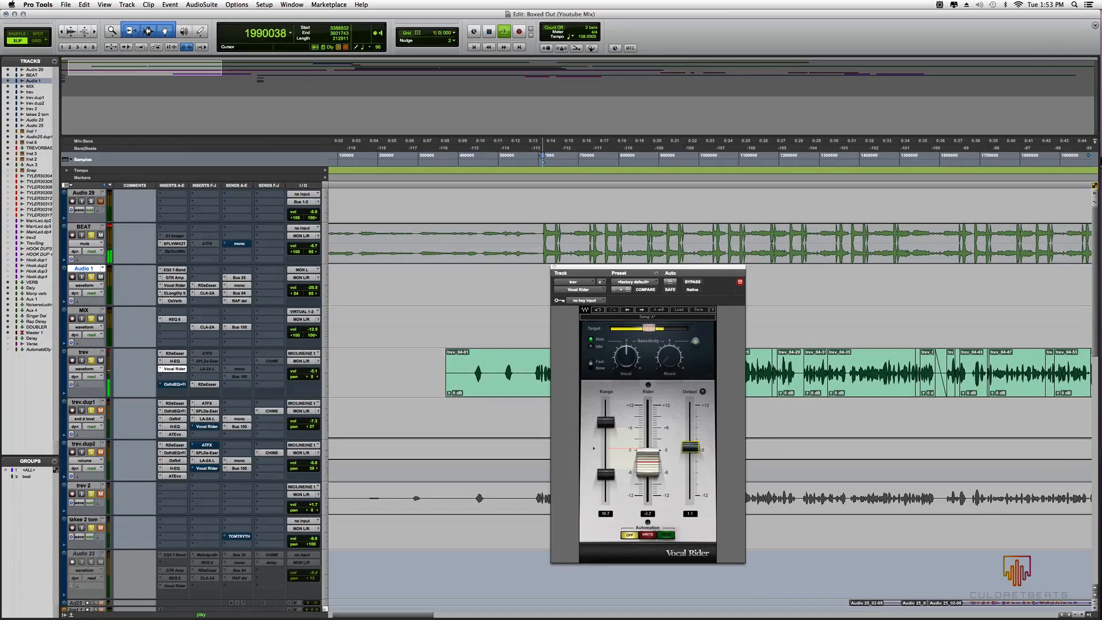
# Step: Set Vocal Rider's upper Range limit to about 5.0, stop playback, and close the plug-in window
pyautogui.click(606, 473)
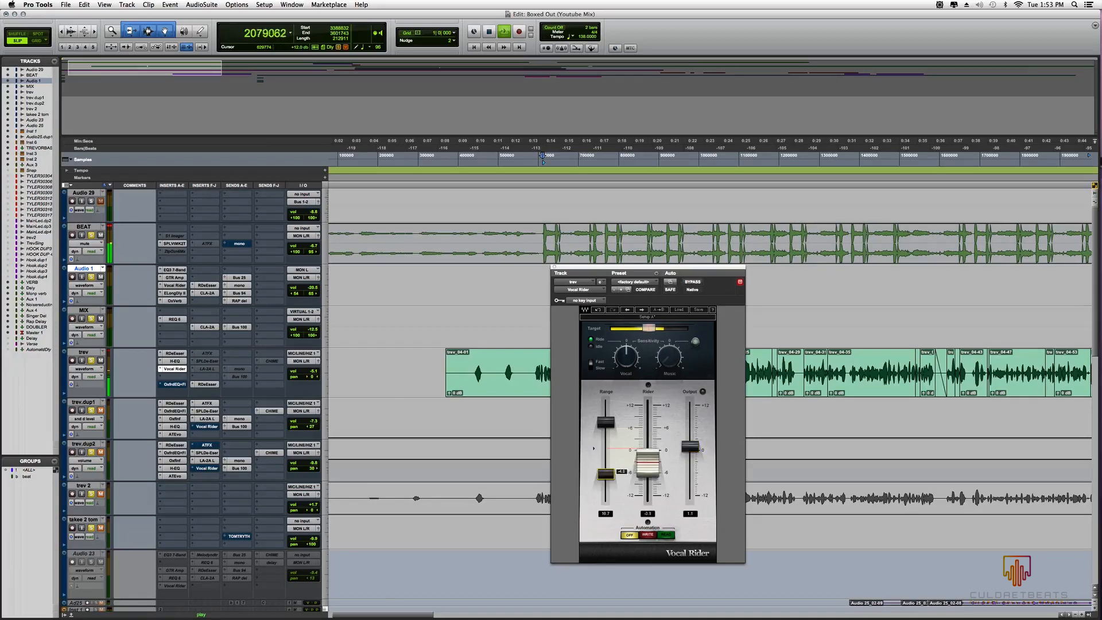
pyautogui.moveTo(607, 422); pyautogui.dragTo(607, 422)
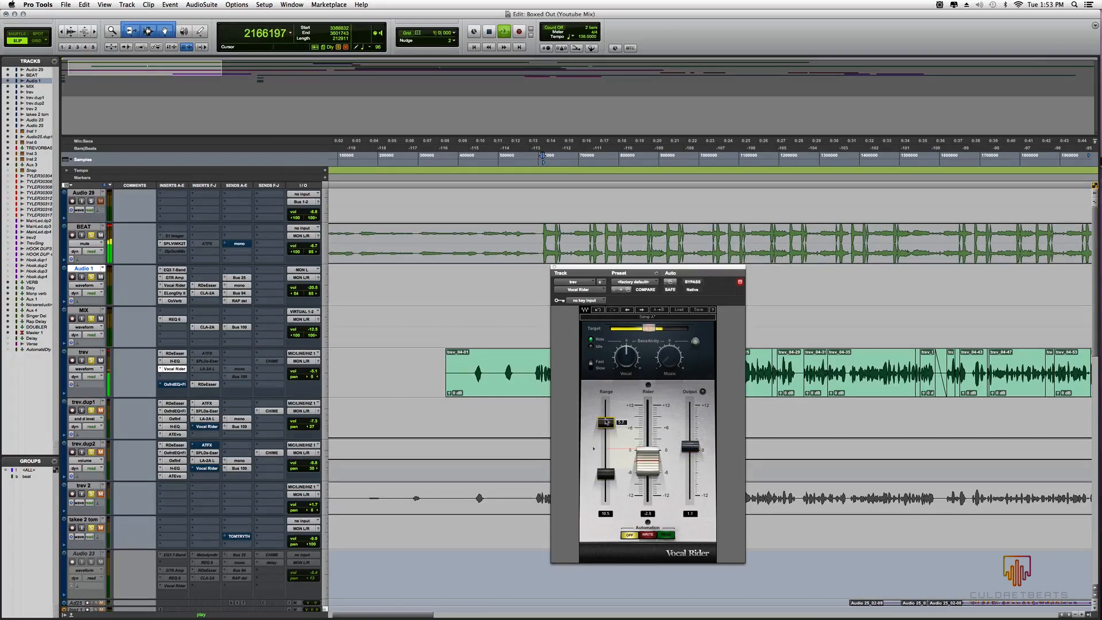
pyautogui.press('space')
pyautogui.click(555, 267)
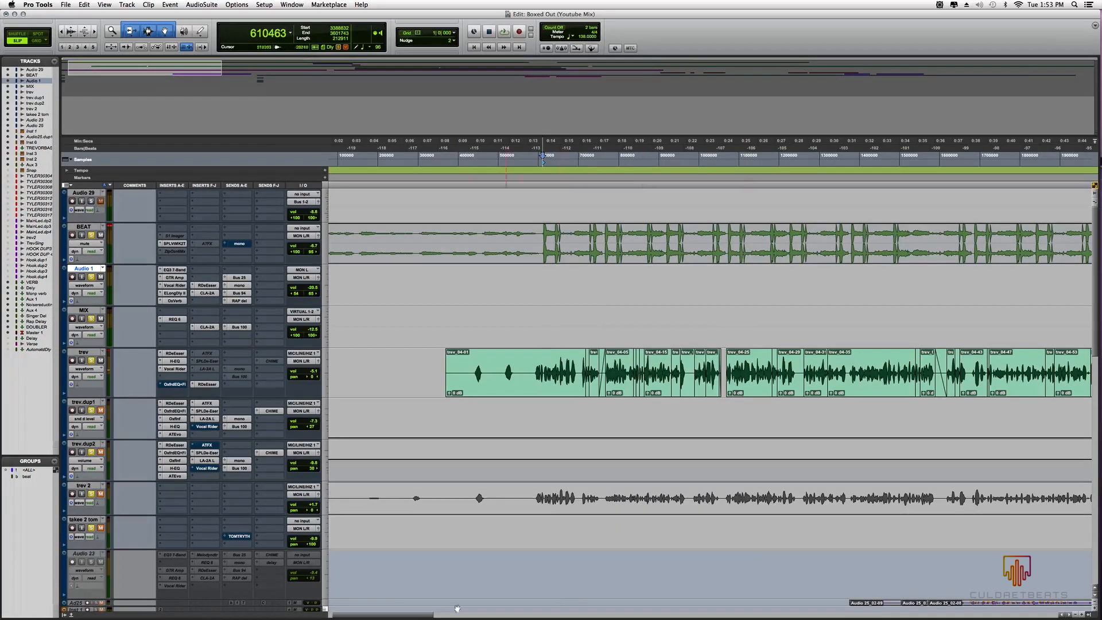
# Step: Split the vocal clip at about 0:31 and adjust the clip gain of the part before the split
pyautogui.hscroll(10, 586, 381)
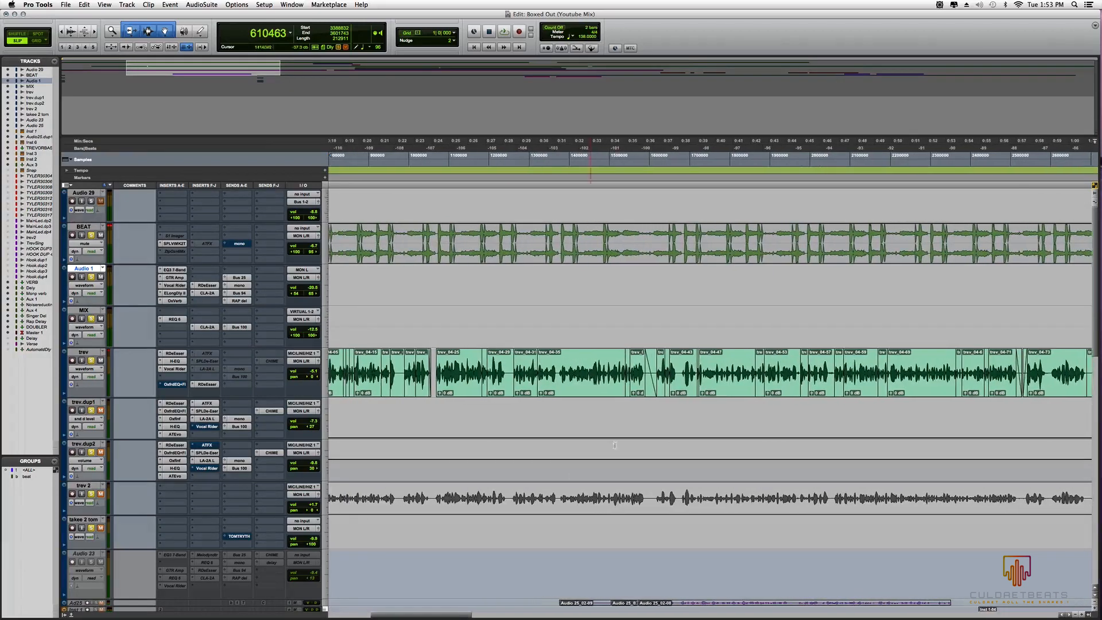
pyautogui.click(560, 373)
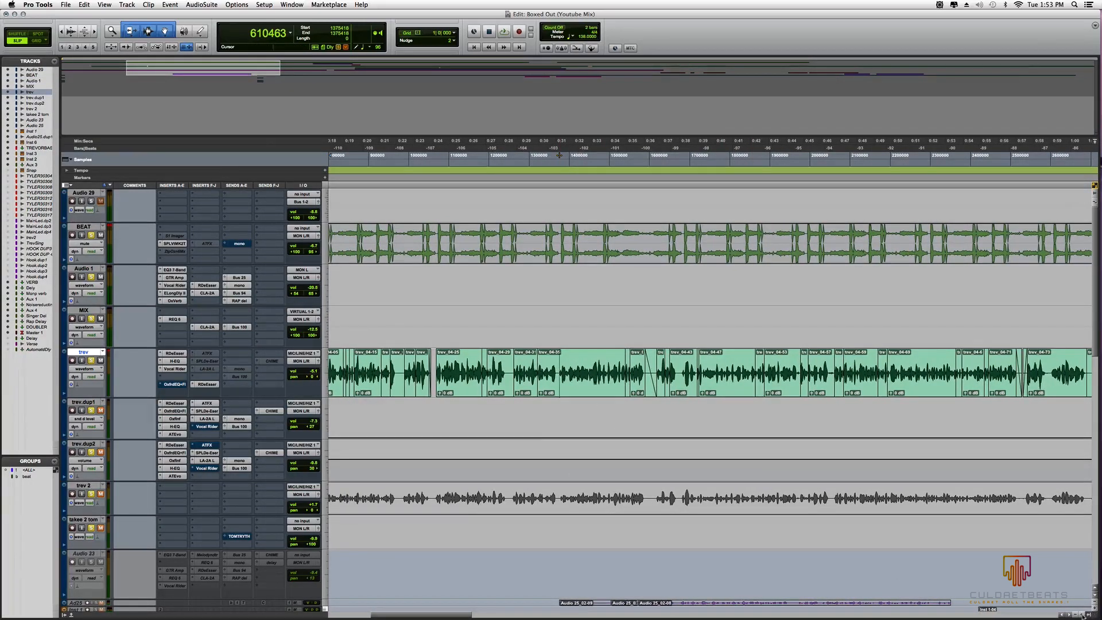
pyautogui.press('super+bracketright')
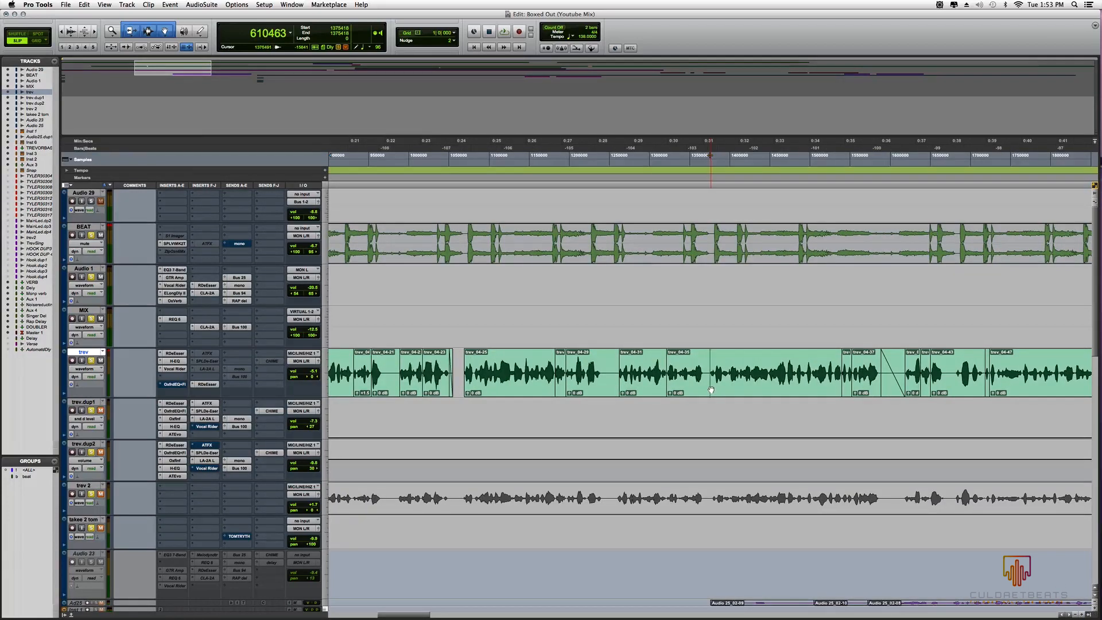
pyautogui.press('super+e')
pyautogui.moveTo(669, 393); pyautogui.dragTo(671, 396)
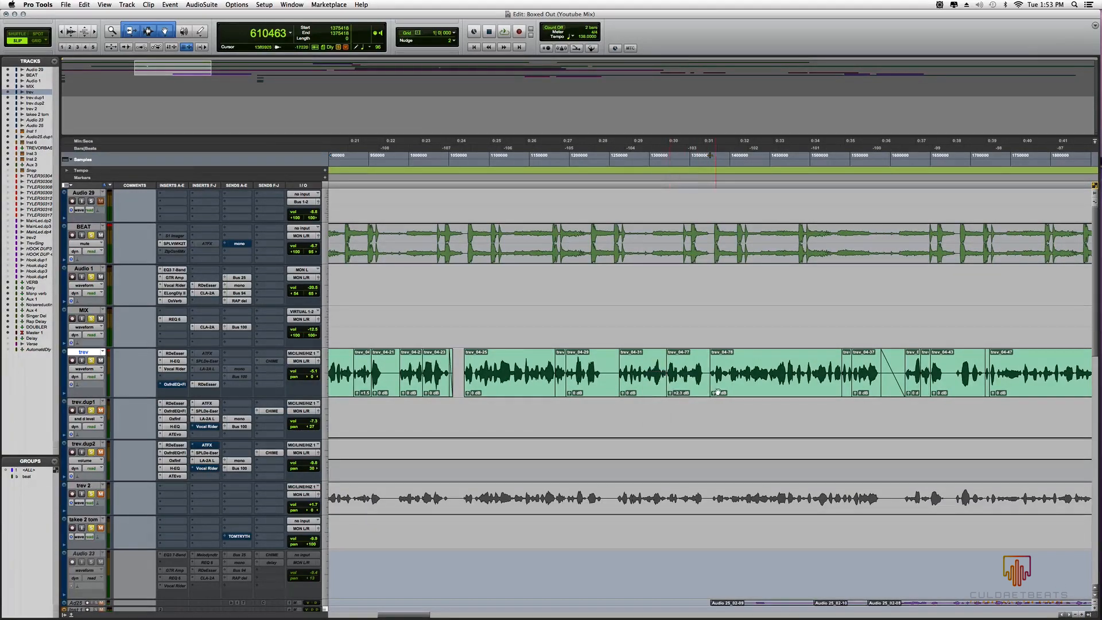
# Step: Select the vocal clip after the 0:31 split and the clip at about 0:24 to examine their levels
pyautogui.click(771, 369)
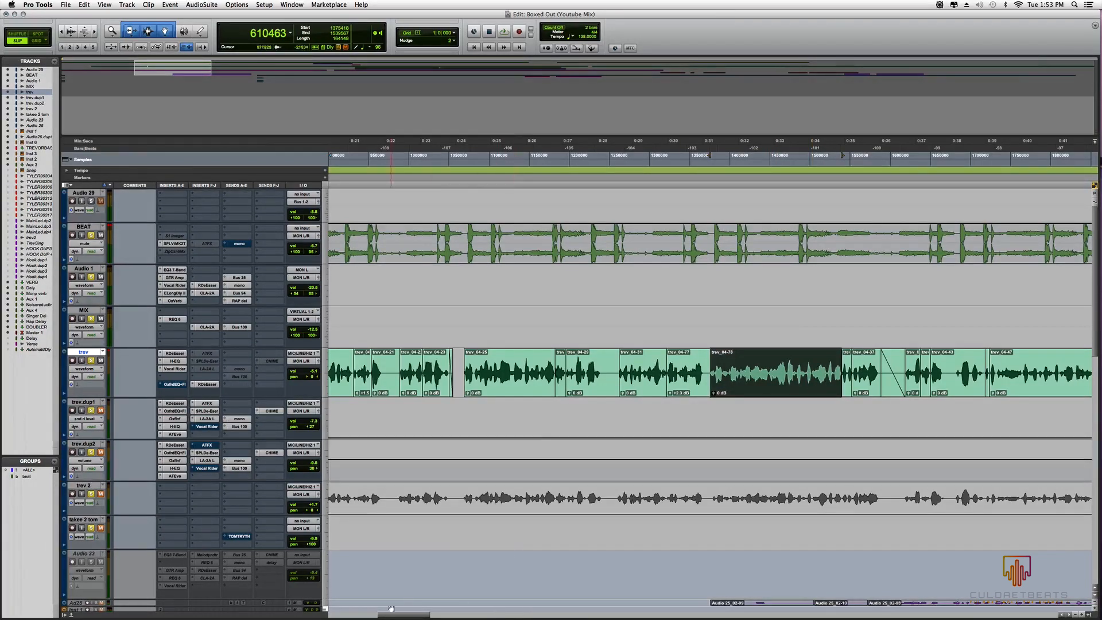
pyautogui.hscroll(-5, 391, 609)
pyautogui.hscroll(2, 391, 608)
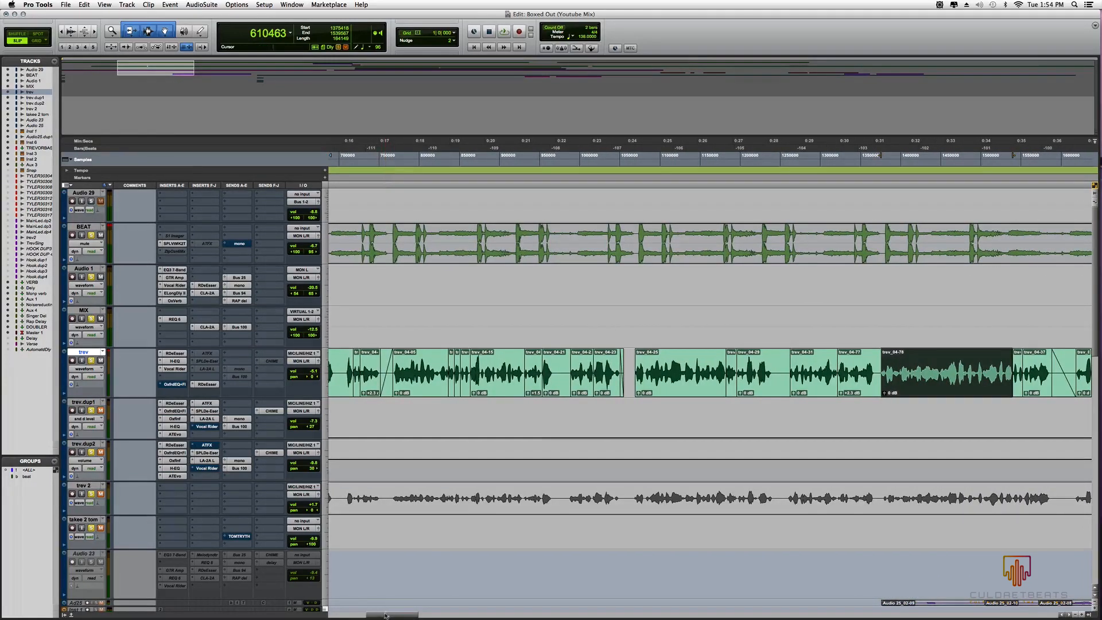
pyautogui.hscroll(5, 388, 608)
pyautogui.hscroll(1, 405, 617)
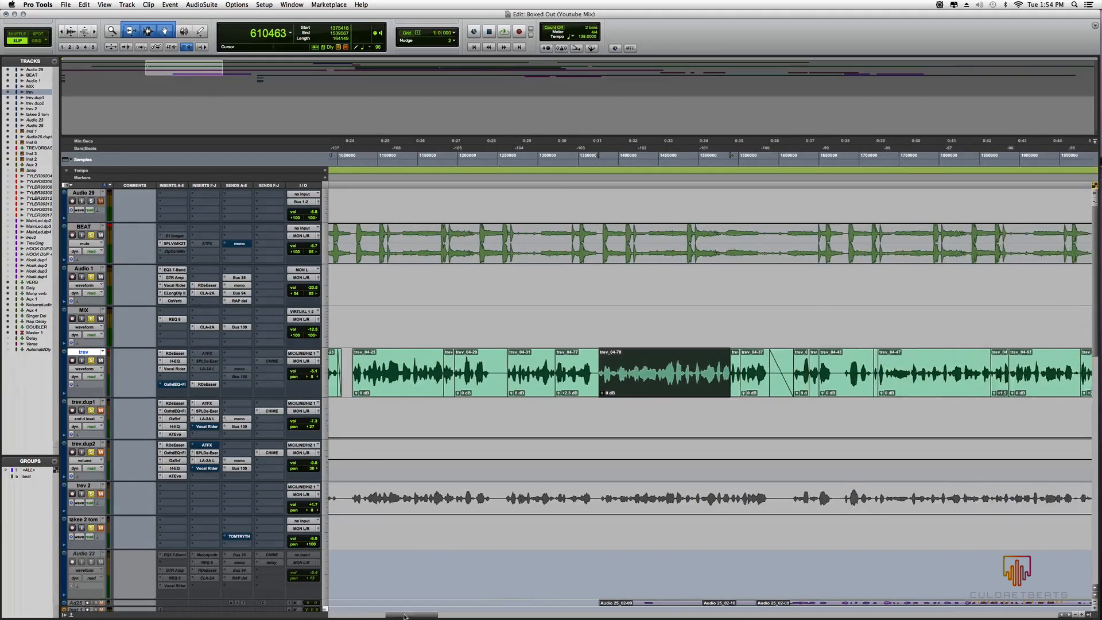
pyautogui.click(403, 380)
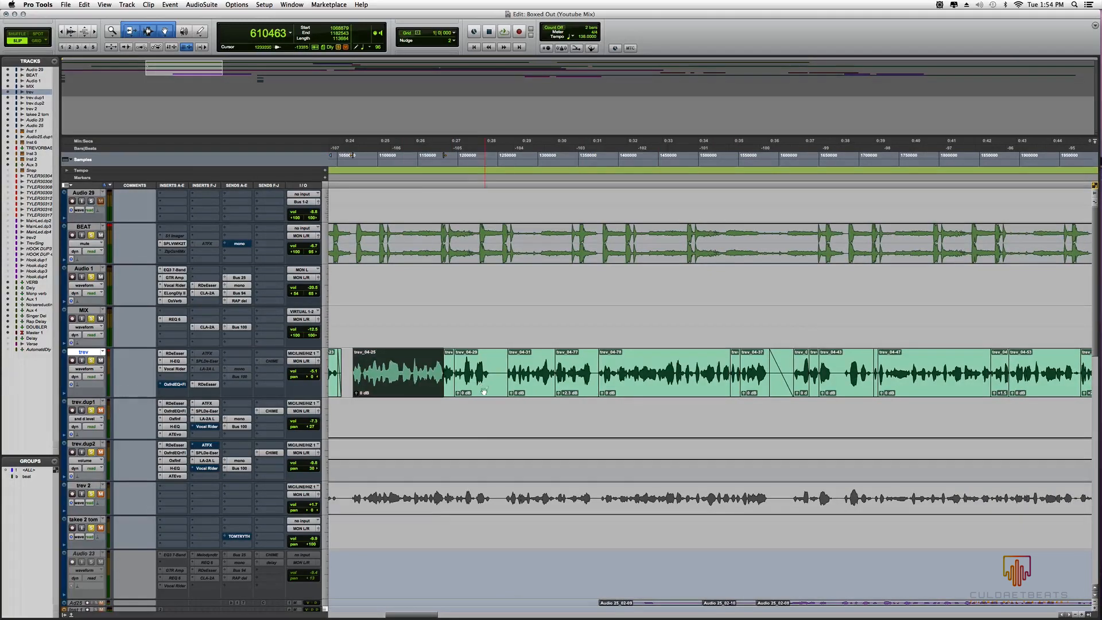
# Step: Raise the clip gain of the vocal clip that starts at about 0:31
pyautogui.moveTo(435, 615); pyautogui.dragTo(422, 615)
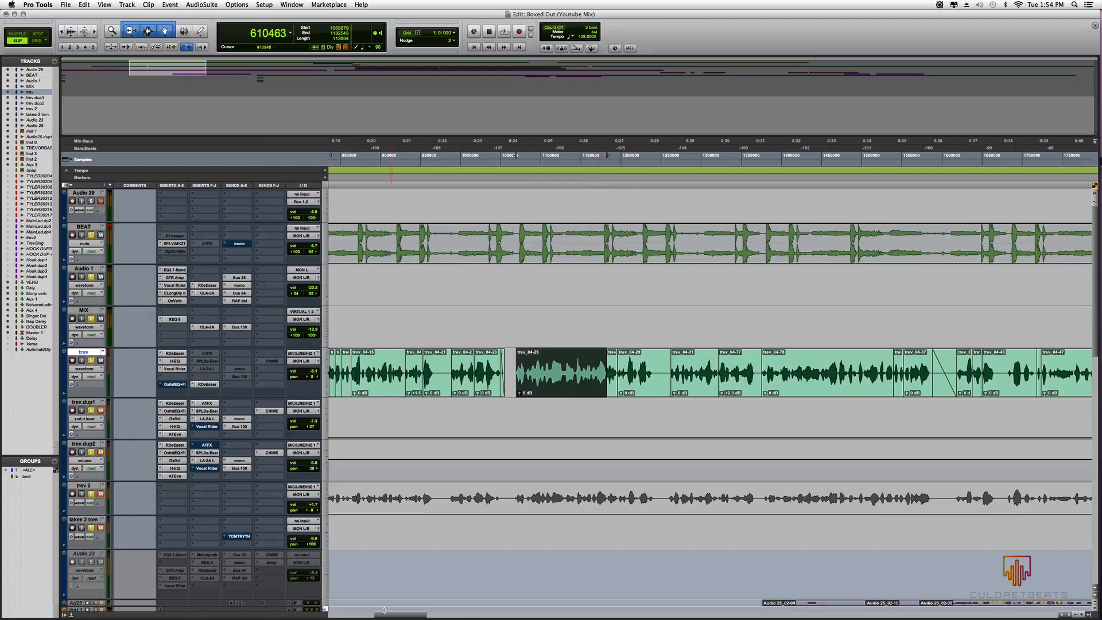
pyautogui.moveTo(384, 612); pyautogui.dragTo(403, 612)
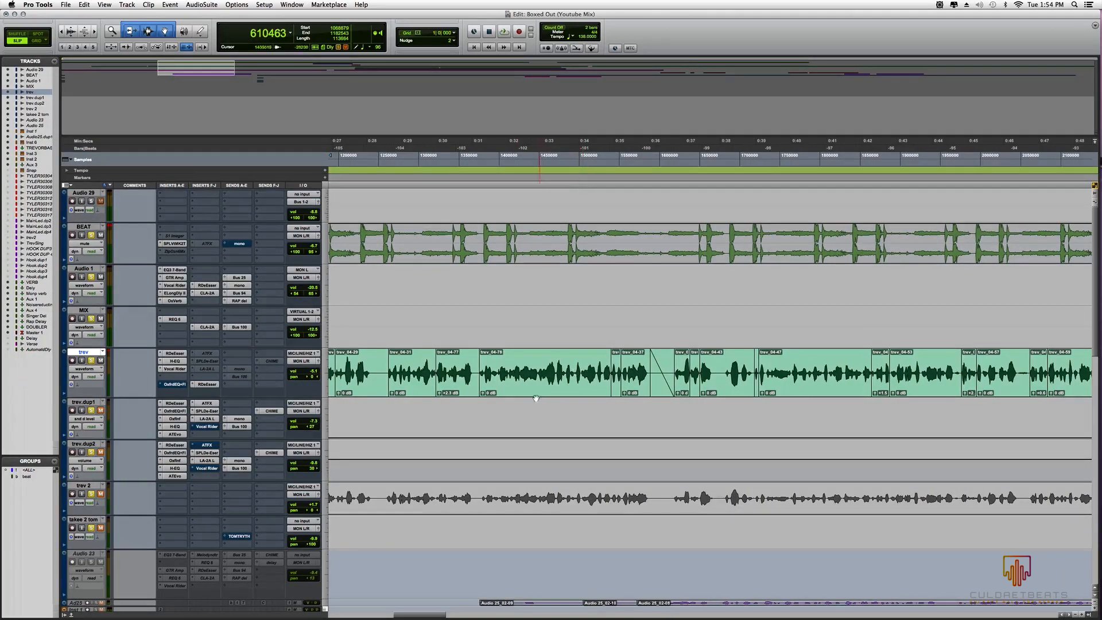
pyautogui.moveTo(484, 394); pyautogui.dragTo(487, 393)
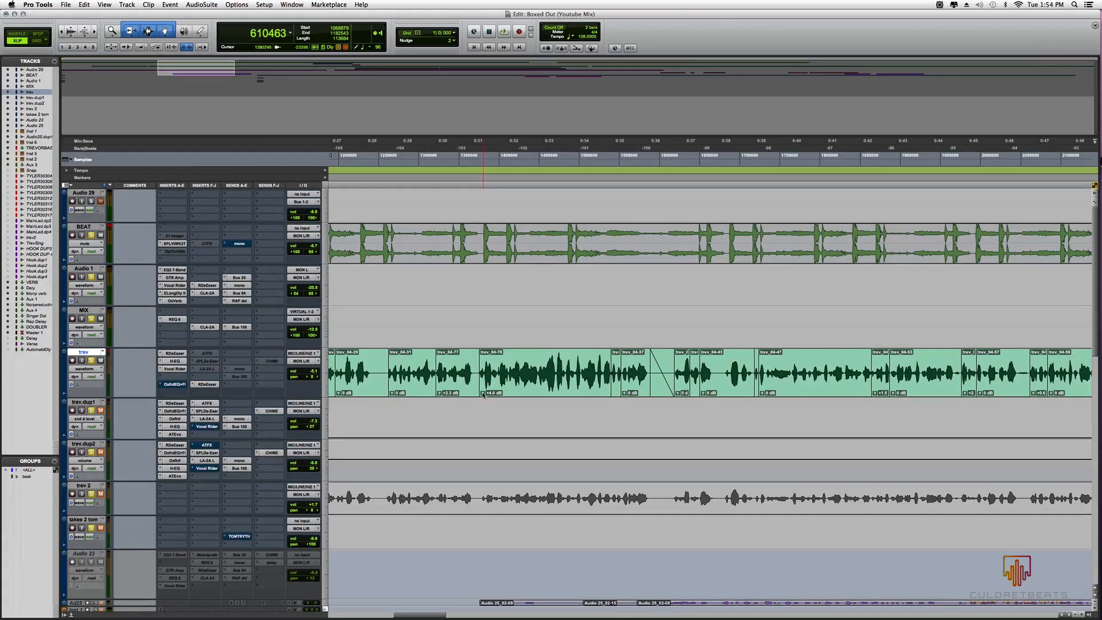
# Step: Adjust the clip gain of the vocal clips on the trev track that start at about 0:31 and 0:39
pyautogui.moveTo(483, 395); pyautogui.dragTo(484, 394)
pyautogui.moveTo(763, 392); pyautogui.dragTo(762, 390)
pyautogui.moveTo(416, 614); pyautogui.dragTo(374, 614)
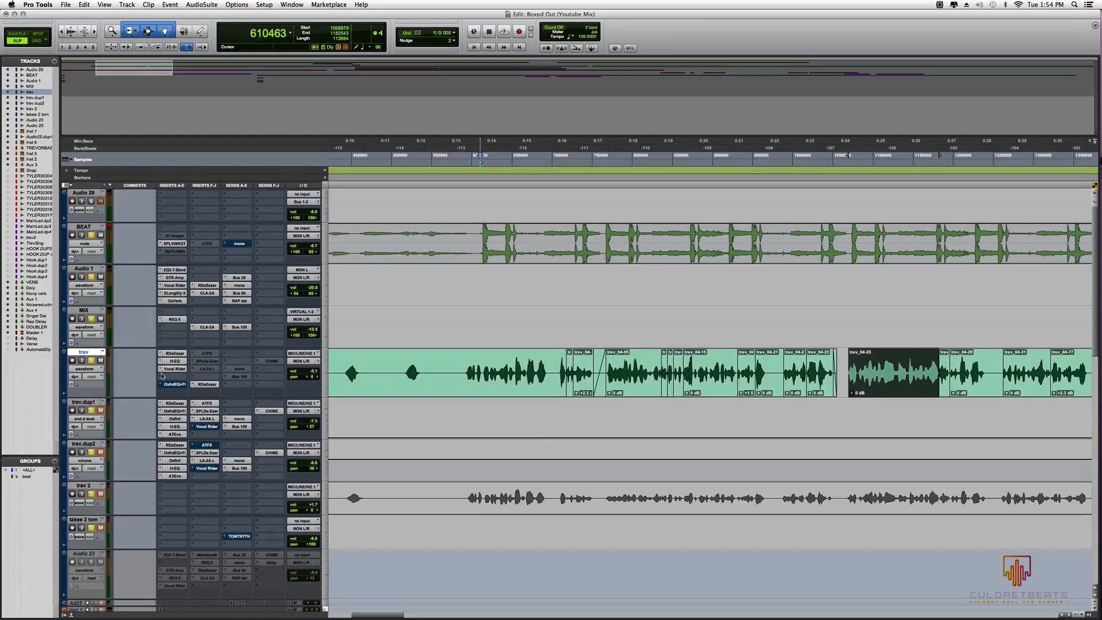
# Step: Open the trev track's H-EQ and Vocal Rider to review the existing vocal chain
pyautogui.click(175, 361)
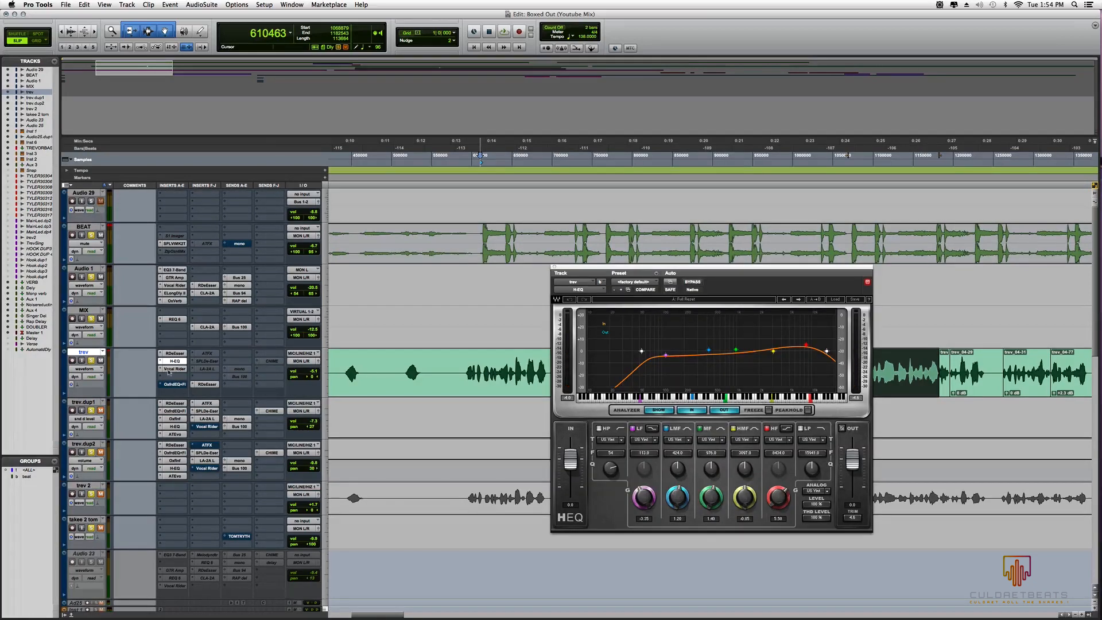
pyautogui.click(175, 369)
pyautogui.click(159, 377)
pyautogui.moveTo(207, 392)
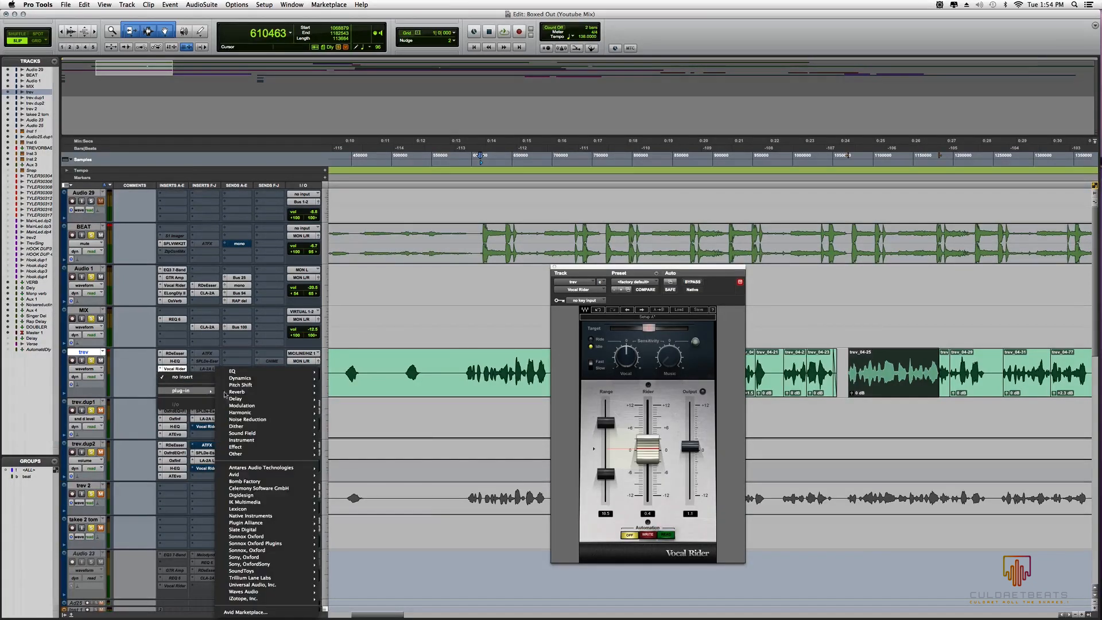
pyautogui.moveTo(256, 383)
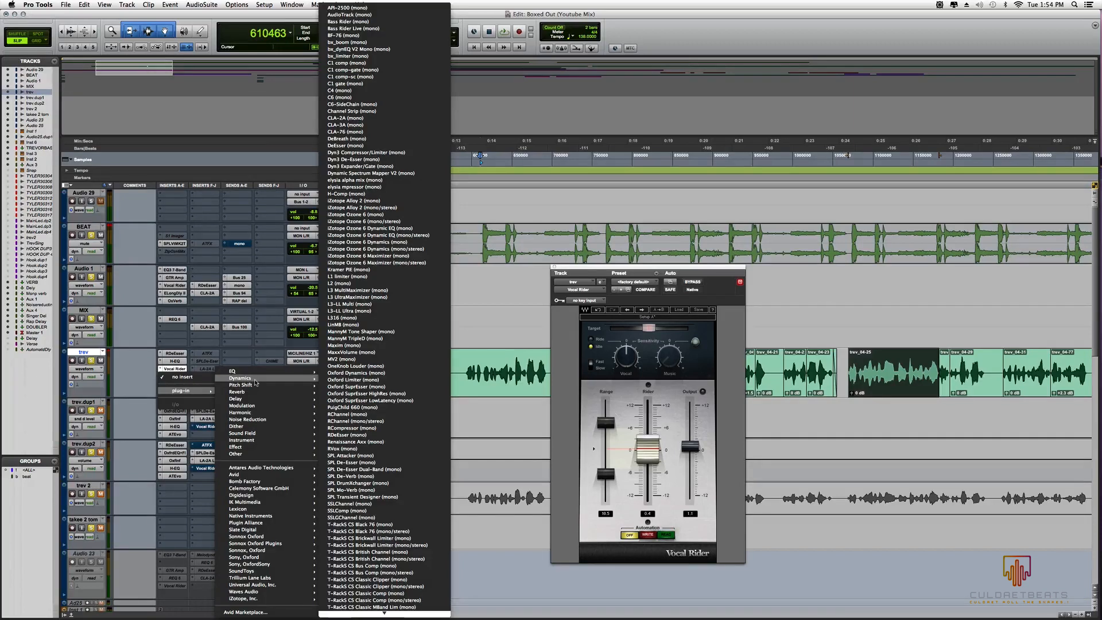
pyautogui.click(145, 364)
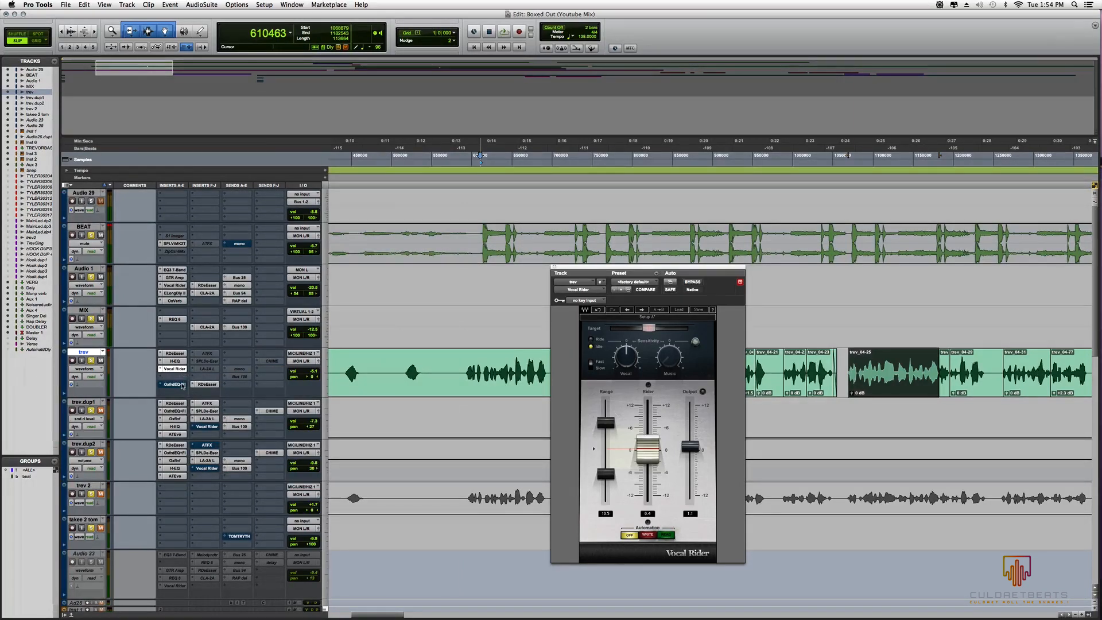
# Step: Insert the mono RVox dynamics plug-in on the trev track, in the slot directly after Vocal Rider
pyautogui.click(164, 377)
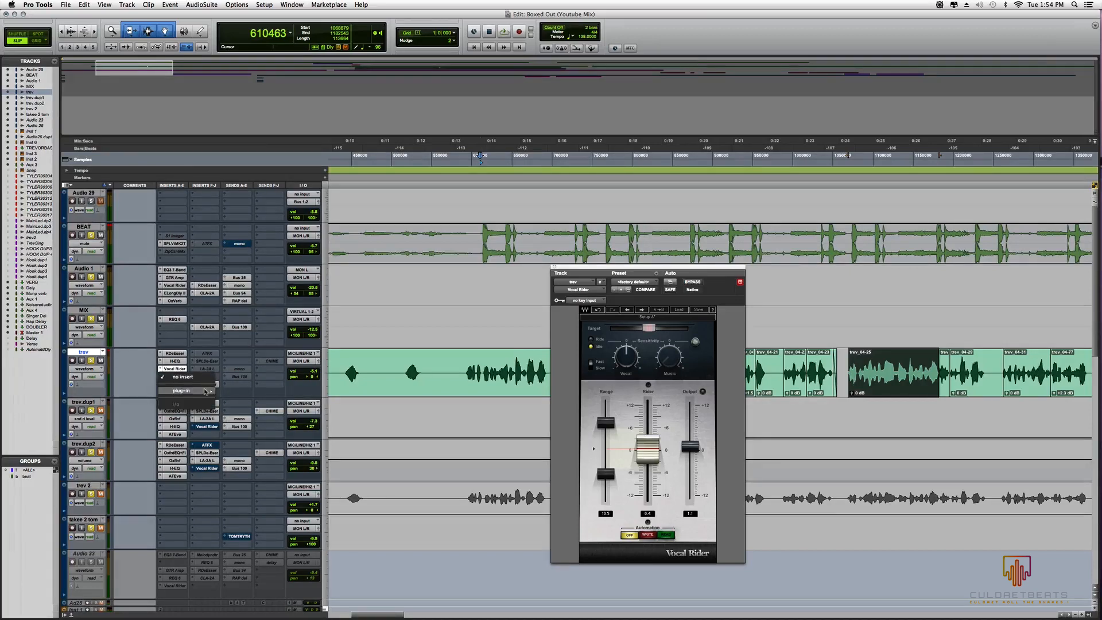
pyautogui.moveTo(183, 391)
pyautogui.moveTo(256, 378)
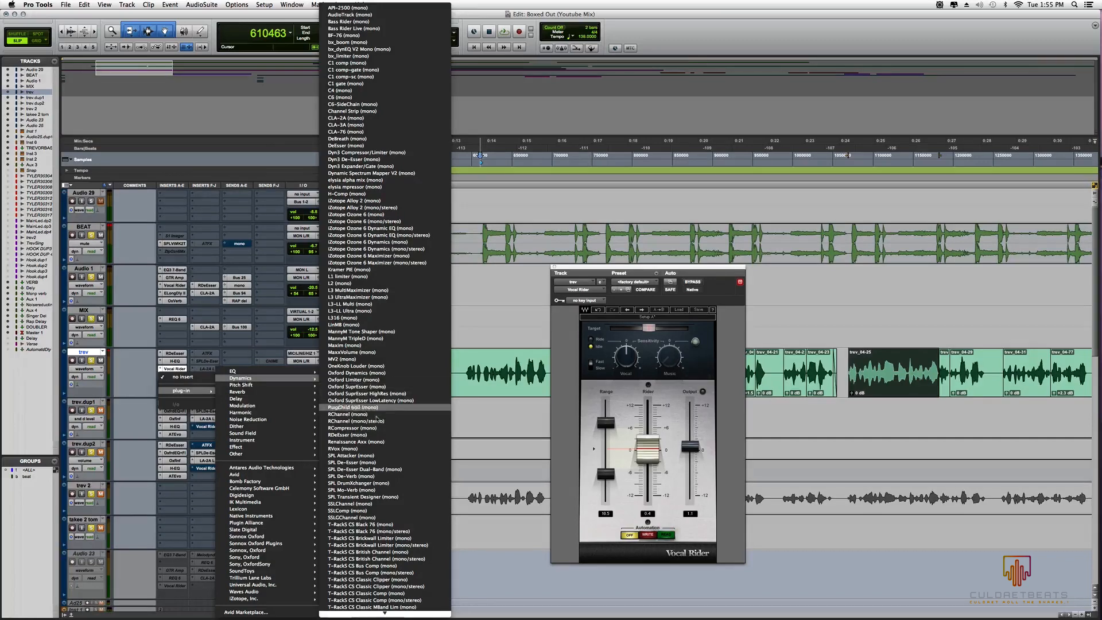
pyautogui.scroll(-1, 377, 454)
pyautogui.scroll(-3, 376, 462)
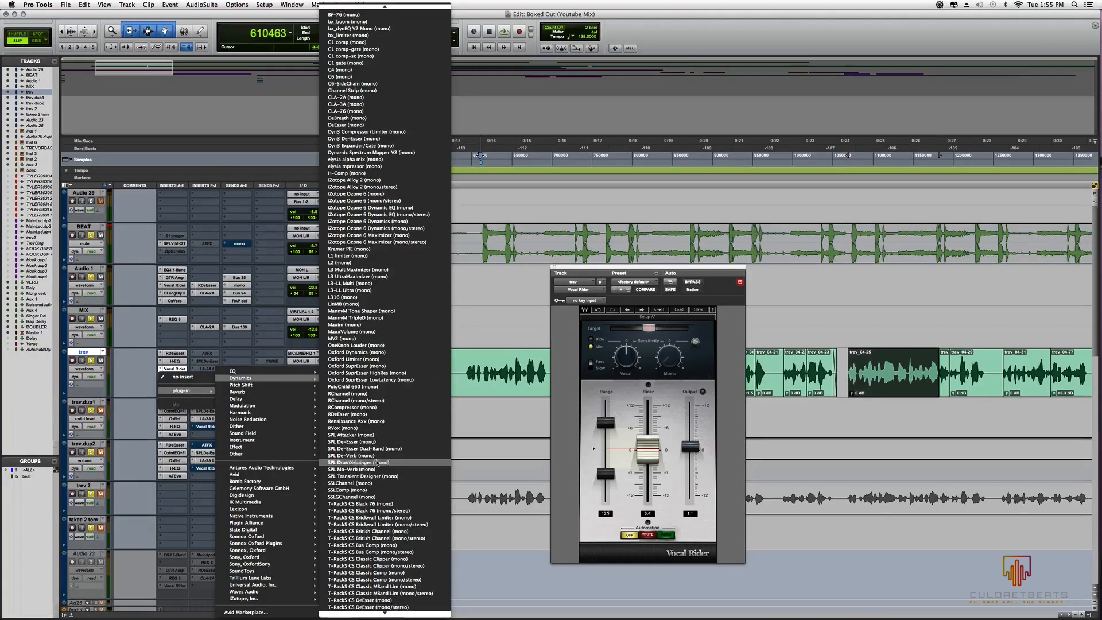
pyautogui.scroll(-2, 384, 394)
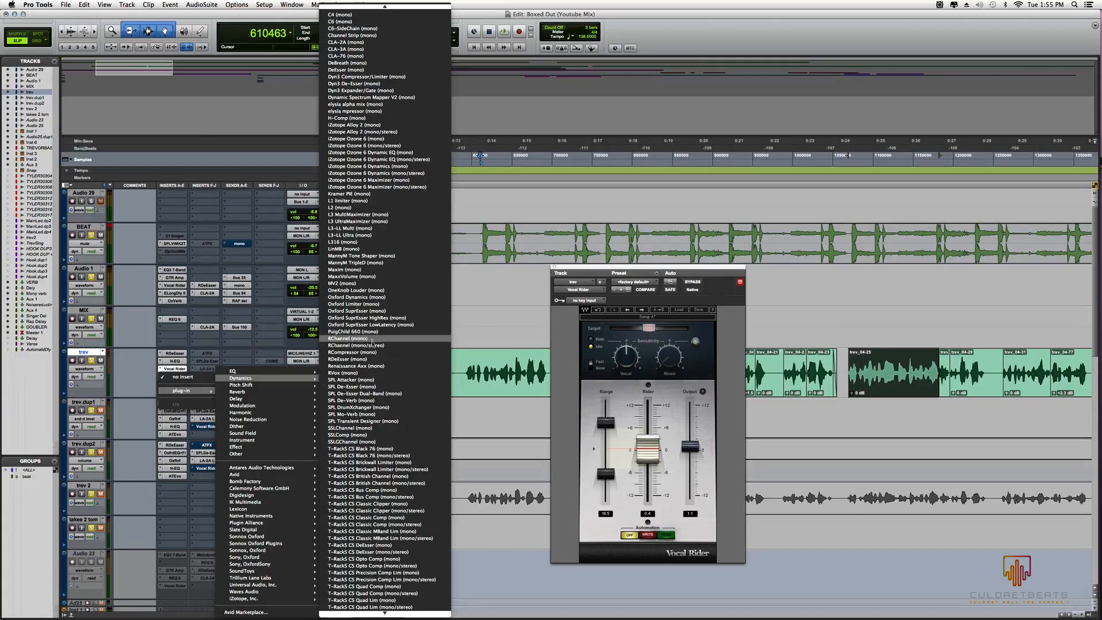
pyautogui.click(374, 372)
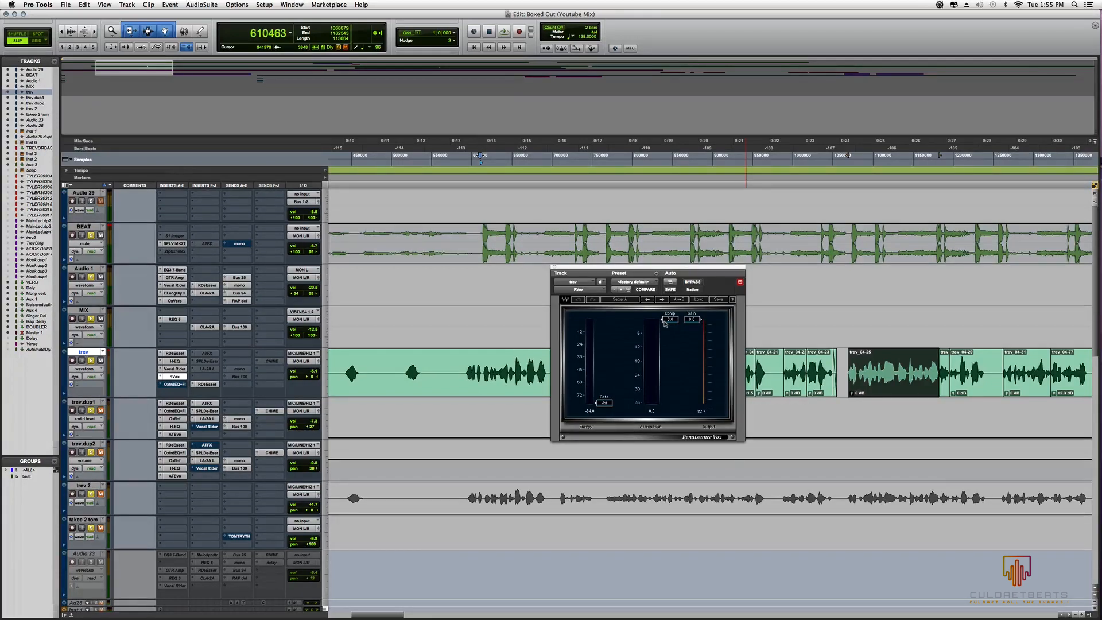
# Step: Play the vocal while setting RVox's Gate to about -29 and lowering Comp to about -15
pyautogui.moveTo(668, 323); pyautogui.dragTo(670, 330)
pyautogui.press('space')
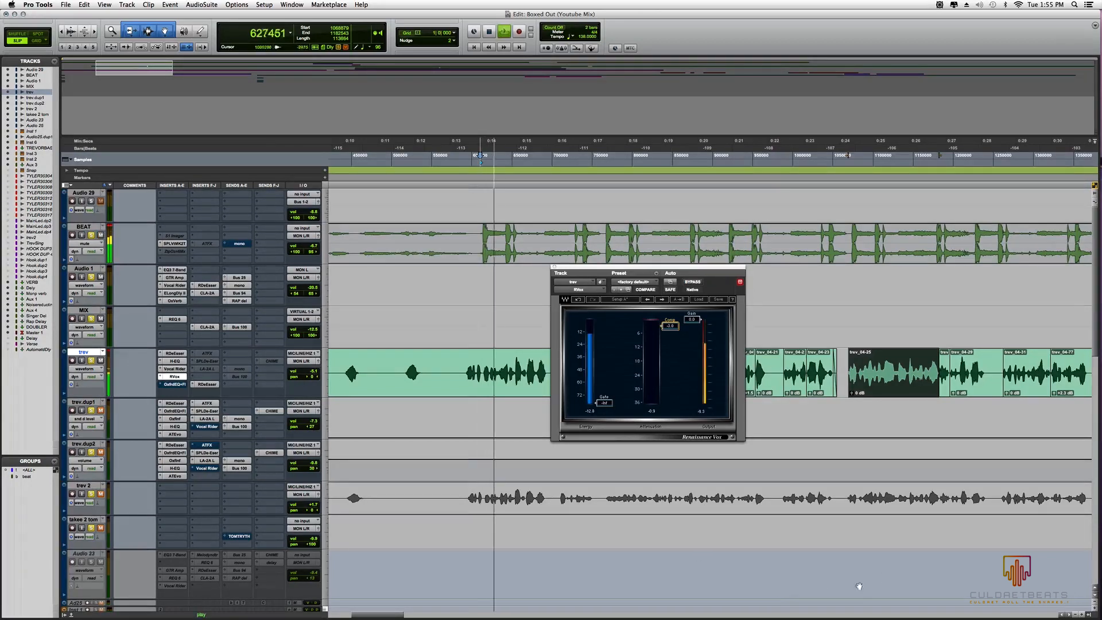
pyautogui.moveTo(605, 403); pyautogui.dragTo(604, 349)
pyautogui.moveTo(670, 326); pyautogui.dragTo(670, 355)
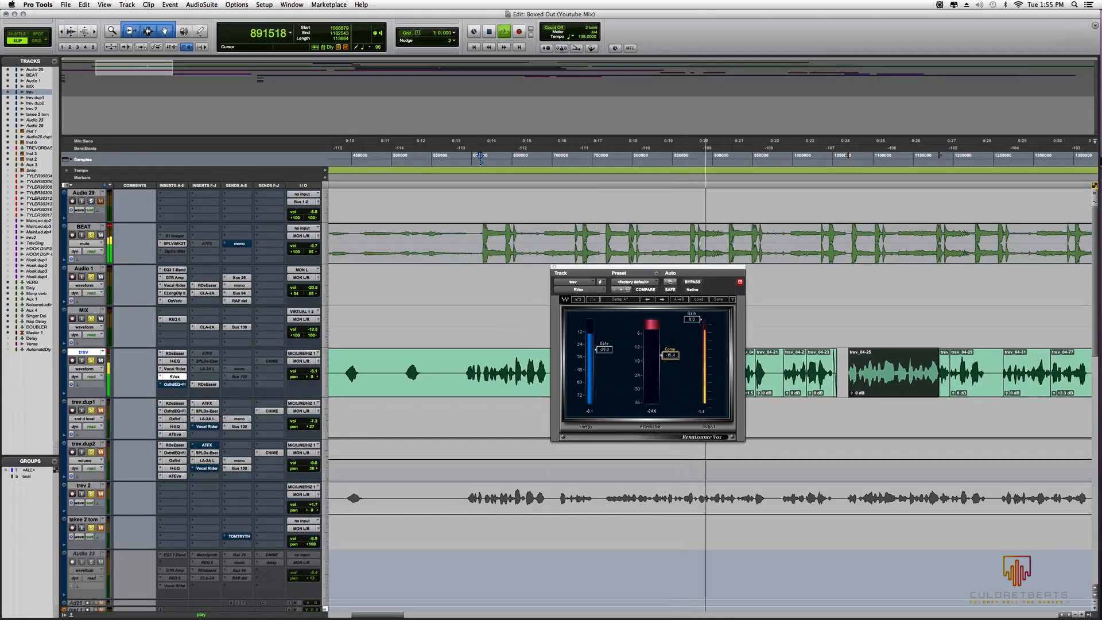
# Step: Try RVox's Gate at about -24 with Comp at about -10, set Gate to about -48, and stop playback
pyautogui.moveTo(604, 351); pyautogui.dragTo(604, 344)
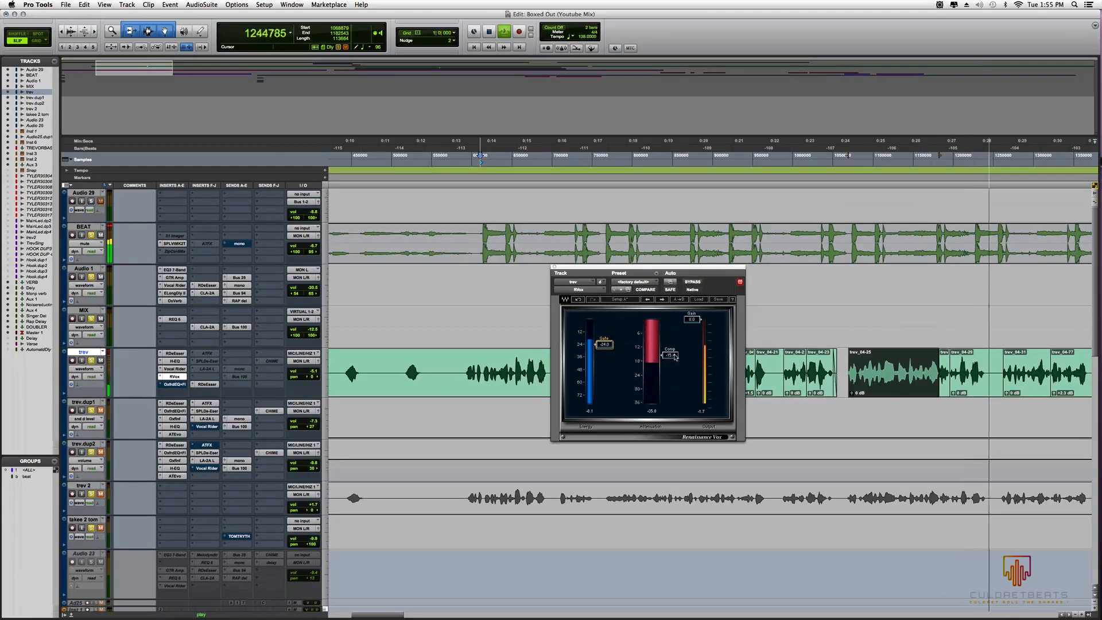
pyautogui.moveTo(676, 356); pyautogui.dragTo(676, 346)
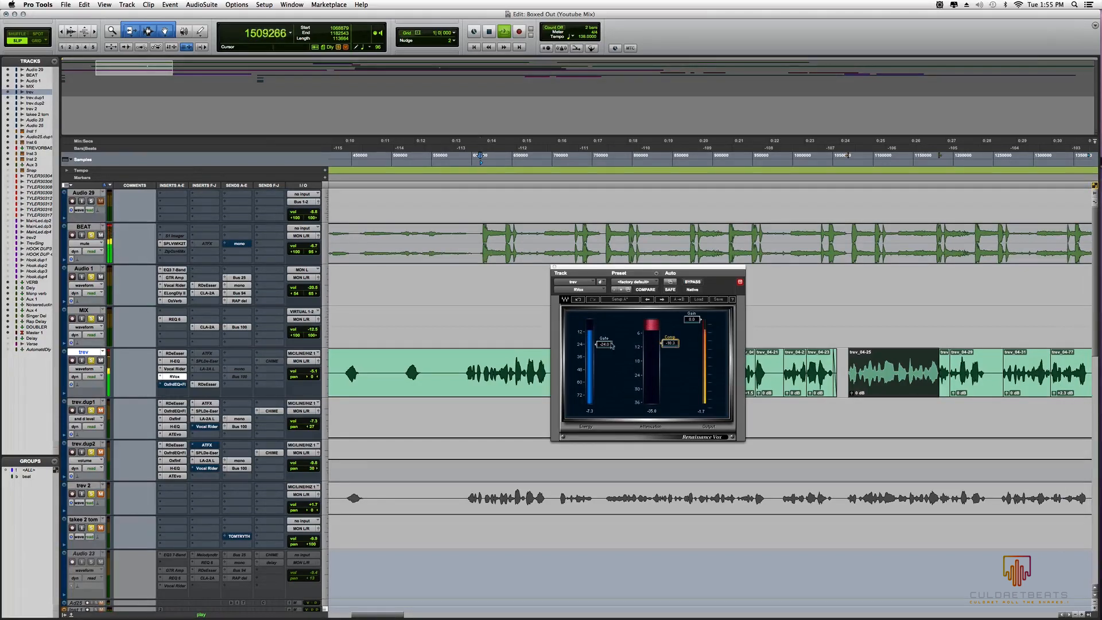
pyautogui.moveTo(612, 346); pyautogui.dragTo(612, 371)
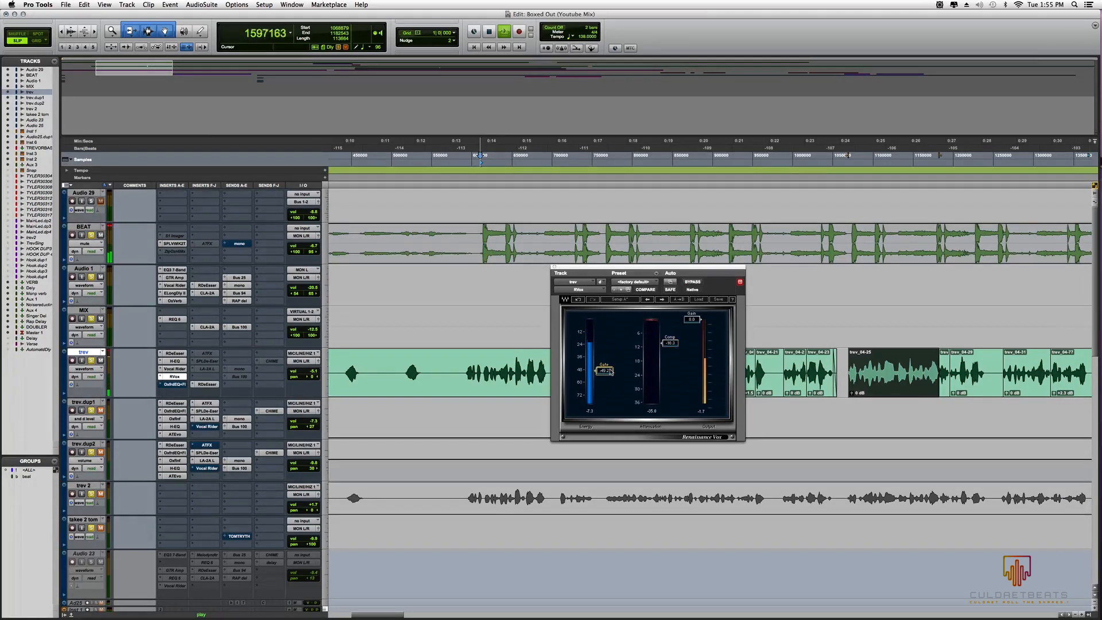
pyautogui.press('space')
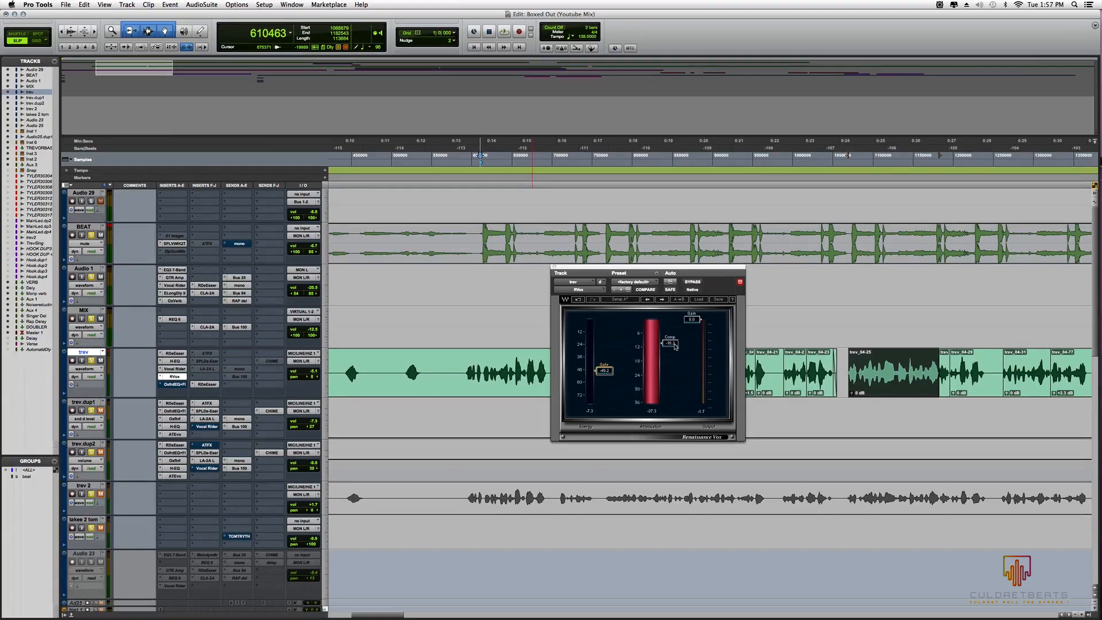
# Step: During playback, lower RVox's Gate to about -74, raise Comp to about -5, and stop playback
pyautogui.press('space')
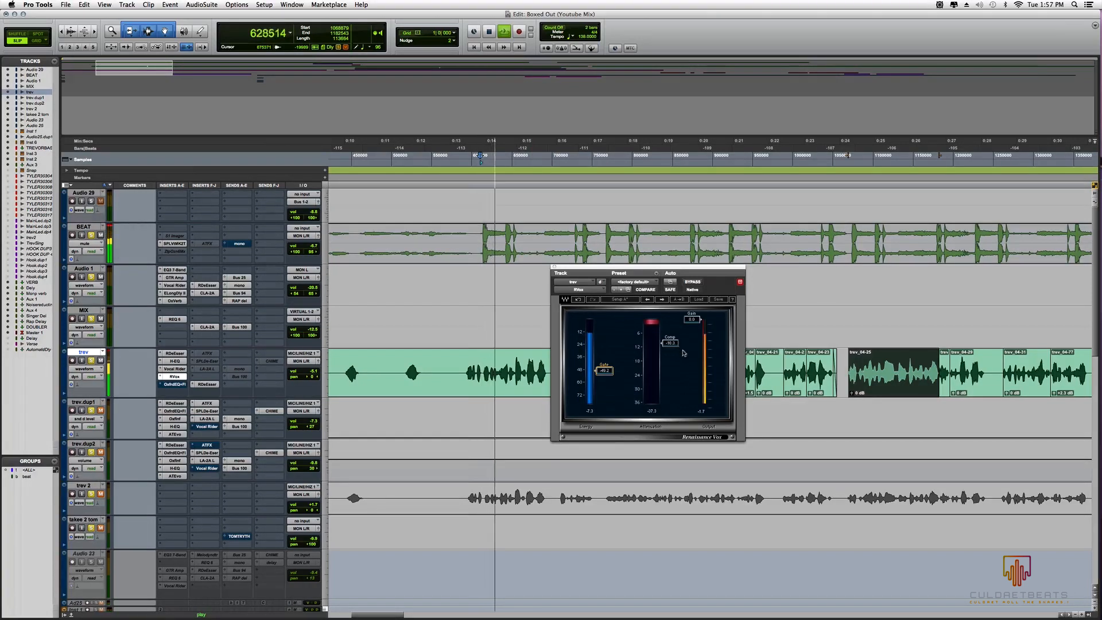
pyautogui.moveTo(604, 370); pyautogui.dragTo(604, 397)
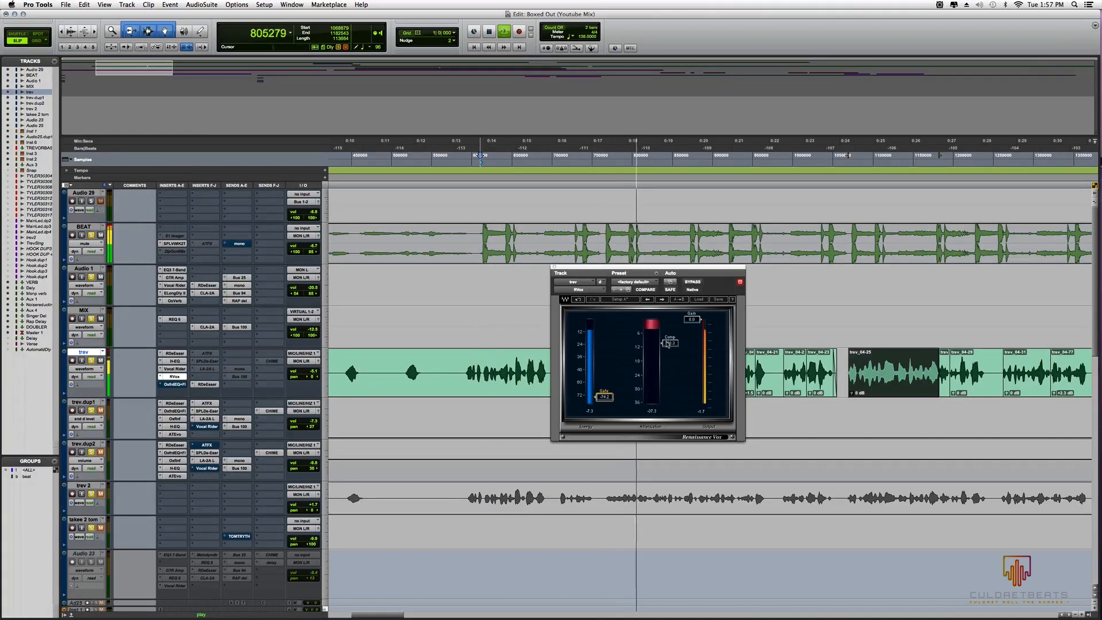
pyautogui.moveTo(670, 343); pyautogui.dragTo(670, 331)
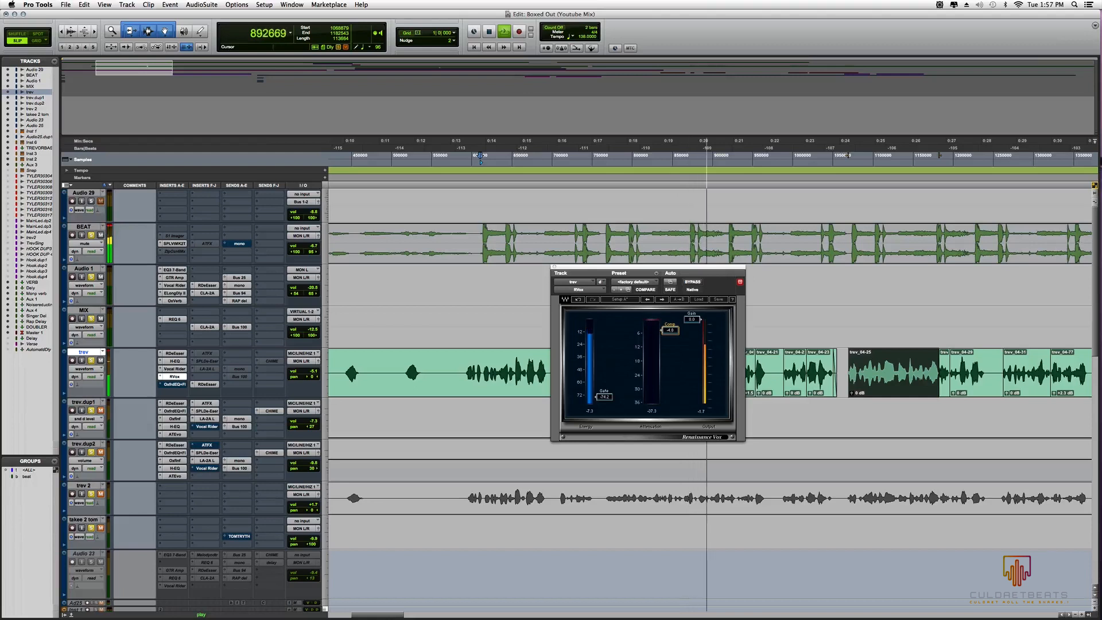
pyautogui.press('space')
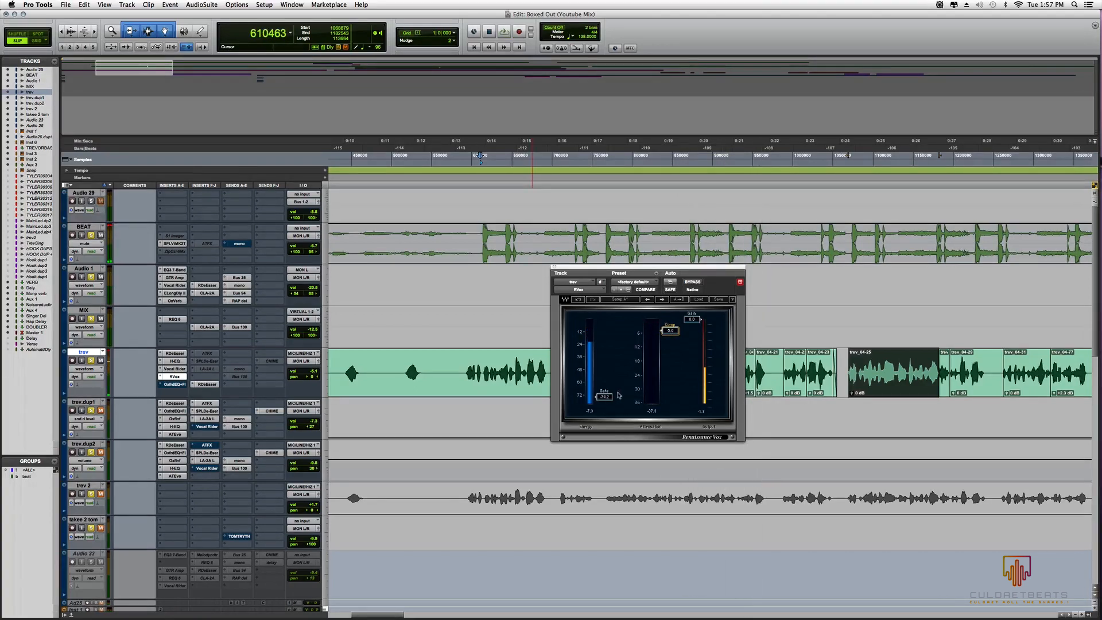
# Step: Fine-tune RVox during playback, setting Gate to about -76 and Comp to about -3, and stop playback
pyautogui.moveTo(607, 400); pyautogui.dragTo(608, 402)
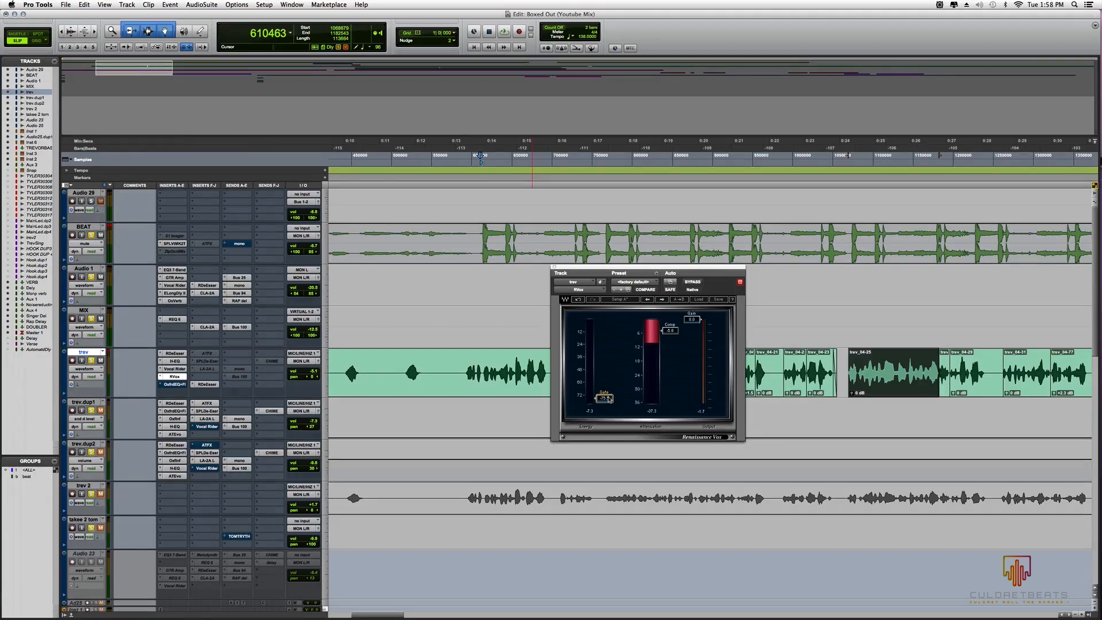
pyautogui.press('space')
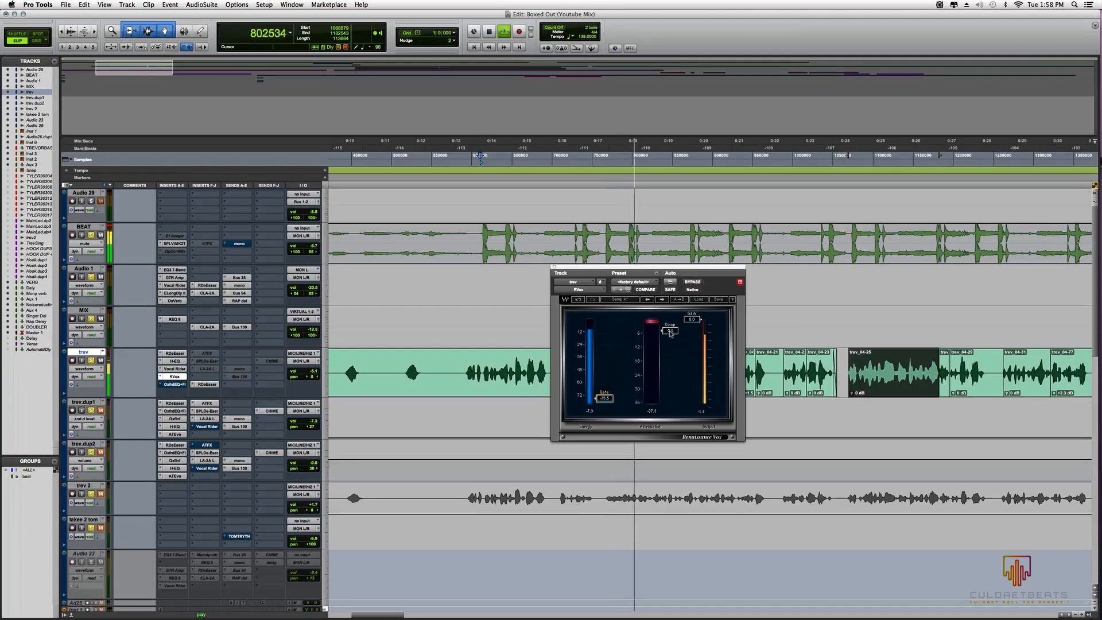
pyautogui.moveTo(671, 333); pyautogui.dragTo(670, 328)
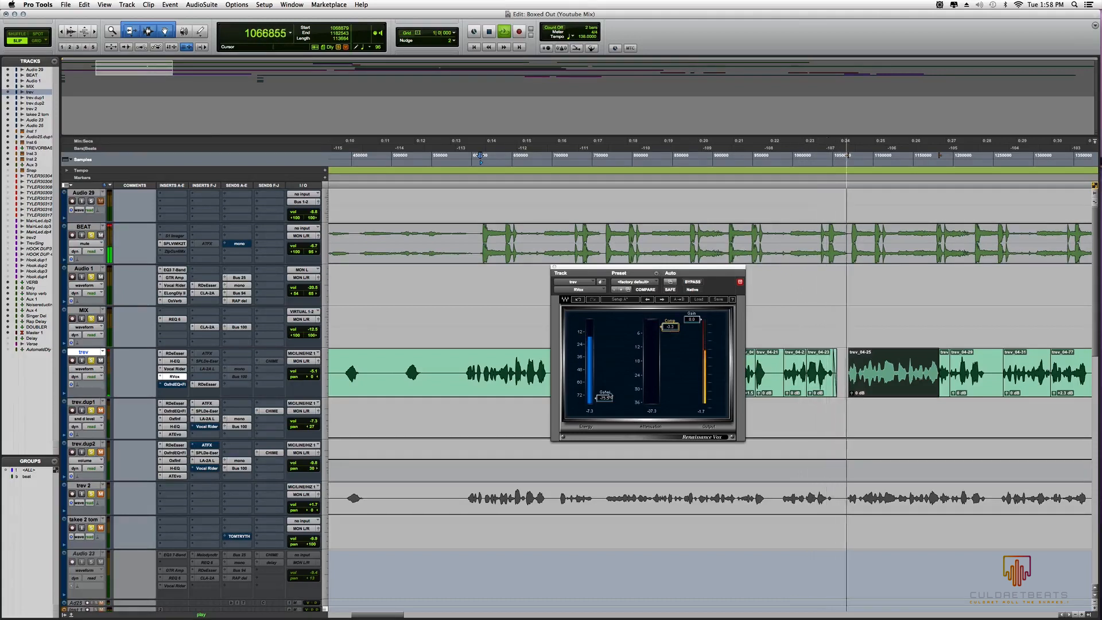
pyautogui.moveTo(610, 396); pyautogui.dragTo(609, 398)
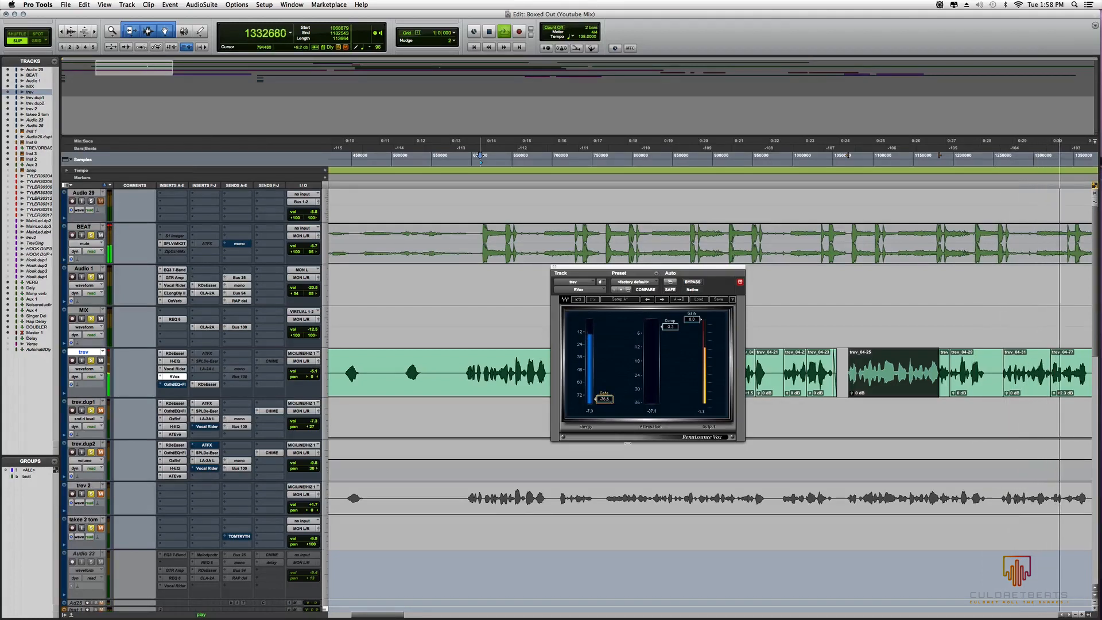
pyautogui.press('space')
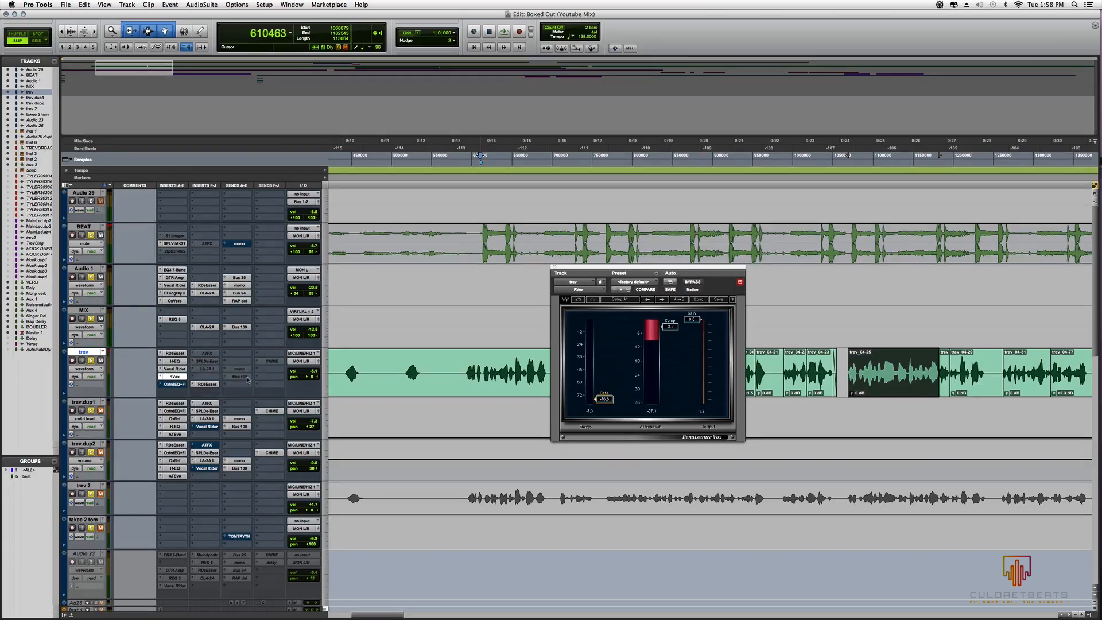
# Step: Open the trev track's LA-2A insert and look through the available dynamics plug-ins without replacing it
pyautogui.click(206, 369)
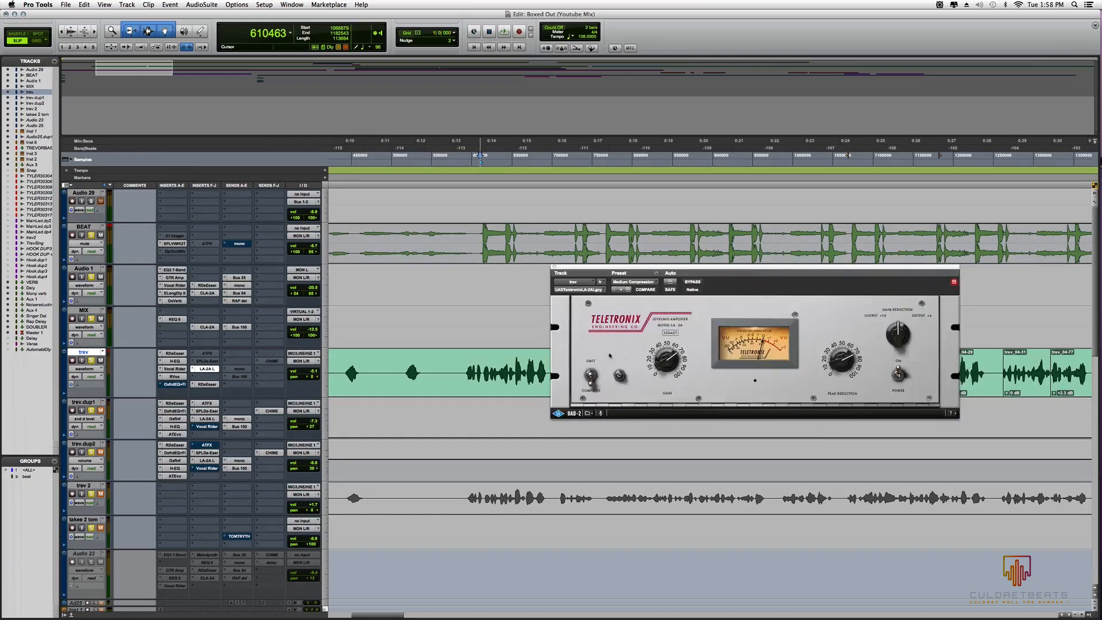
pyautogui.moveTo(721, 269); pyautogui.dragTo(690, 264)
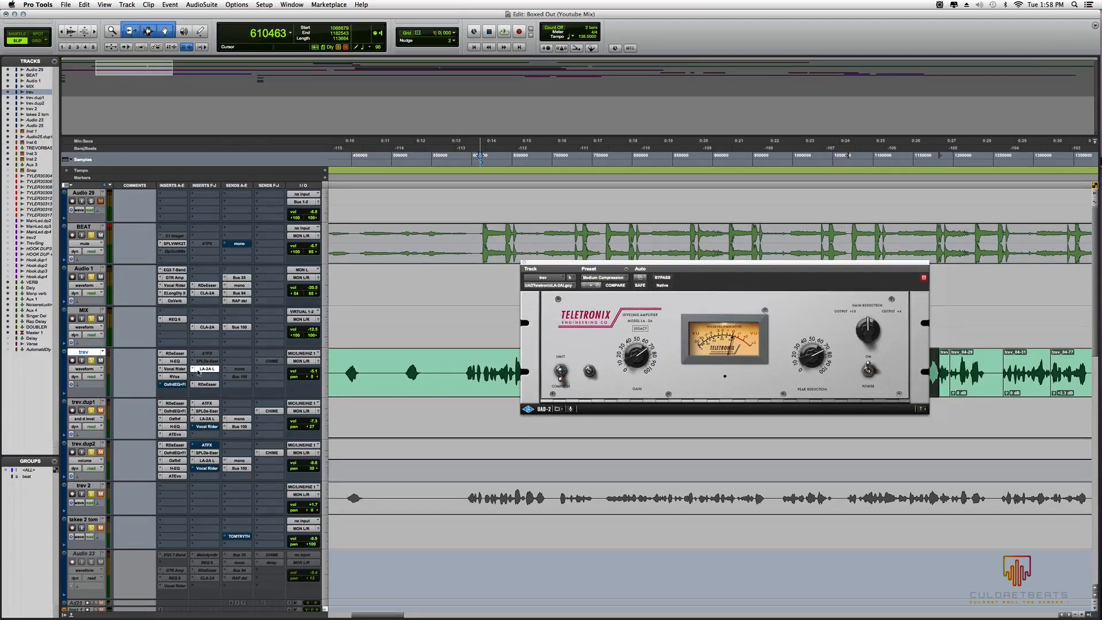
pyautogui.click(193, 369)
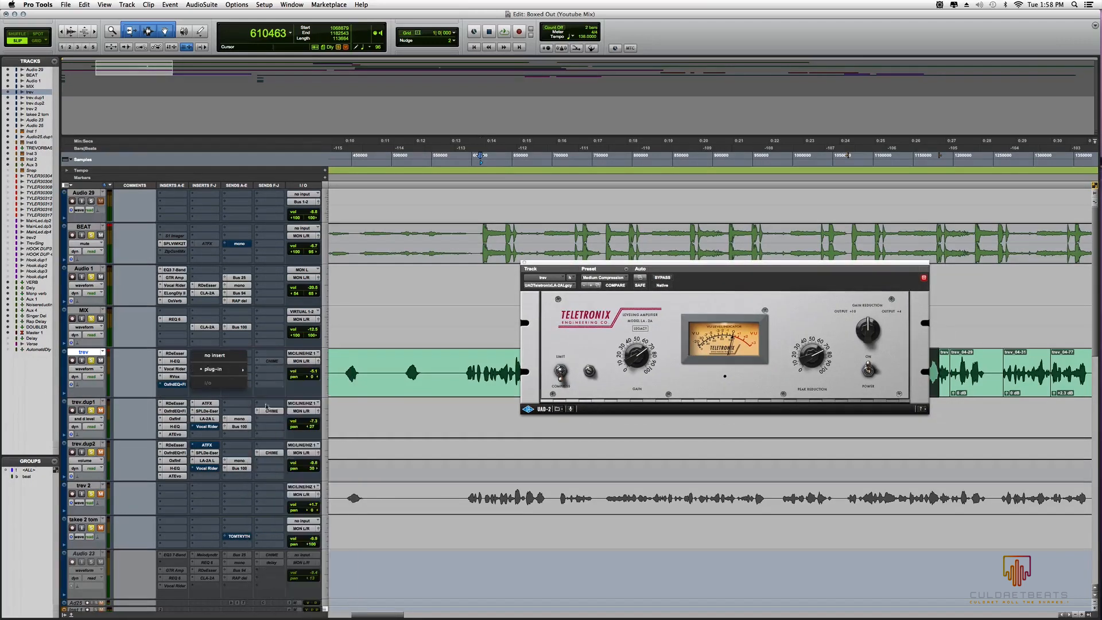
pyautogui.moveTo(229, 370)
pyautogui.moveTo(276, 376)
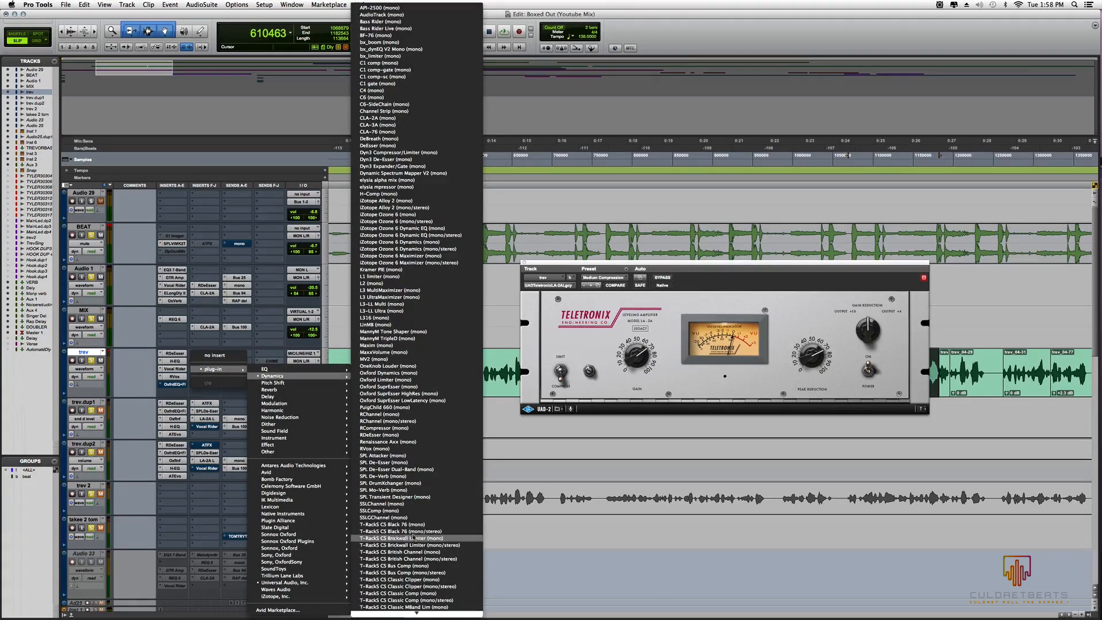
pyautogui.click(599, 315)
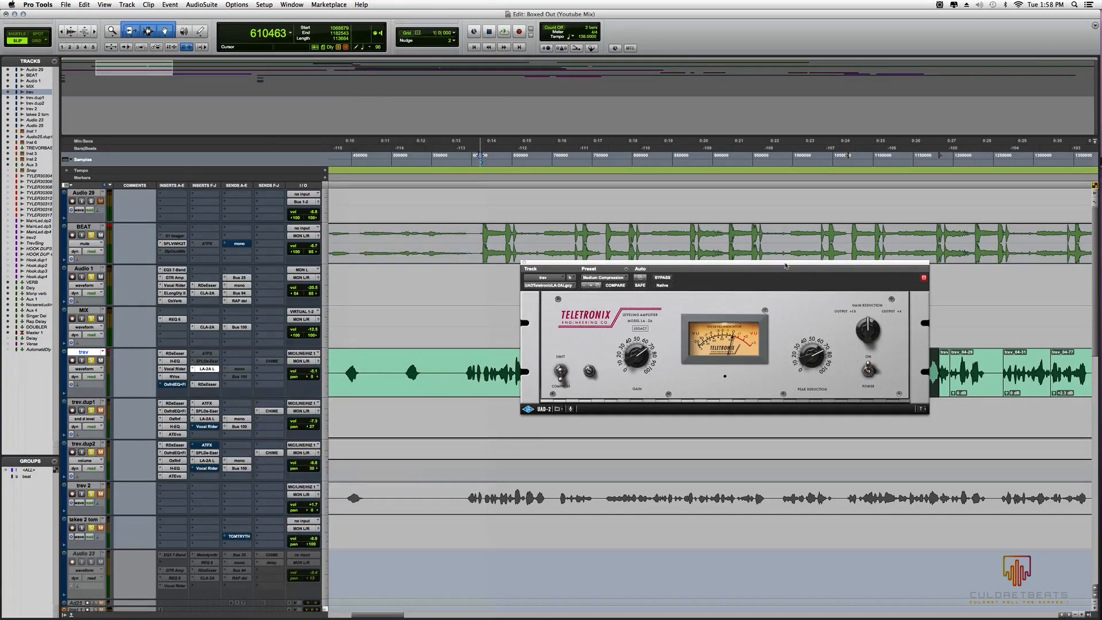
# Step: Load the Cuvo Compress preset in the trev track's LA-2A
pyautogui.moveTo(844, 272); pyautogui.dragTo(720, 273)
pyautogui.click(484, 280)
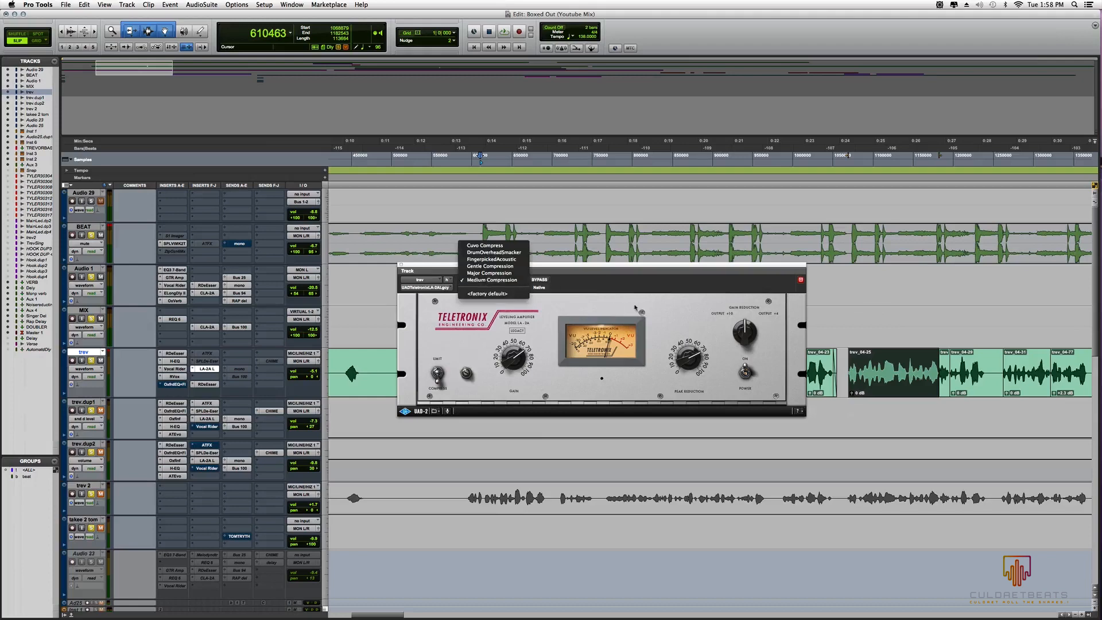
pyautogui.click(484, 282)
pyautogui.click(491, 280)
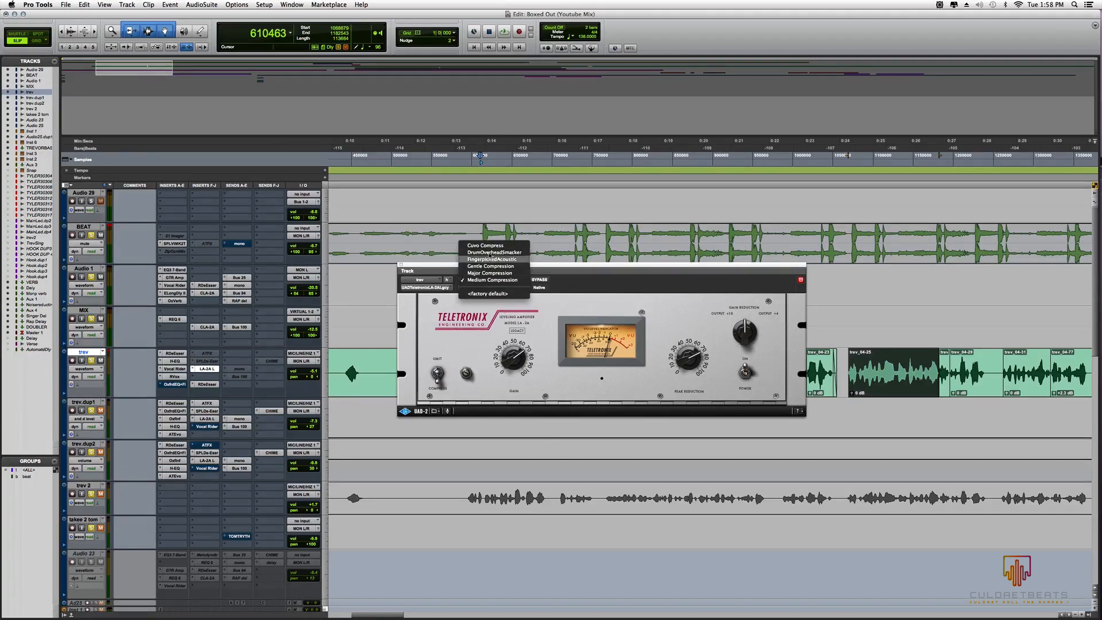
pyautogui.click(485, 246)
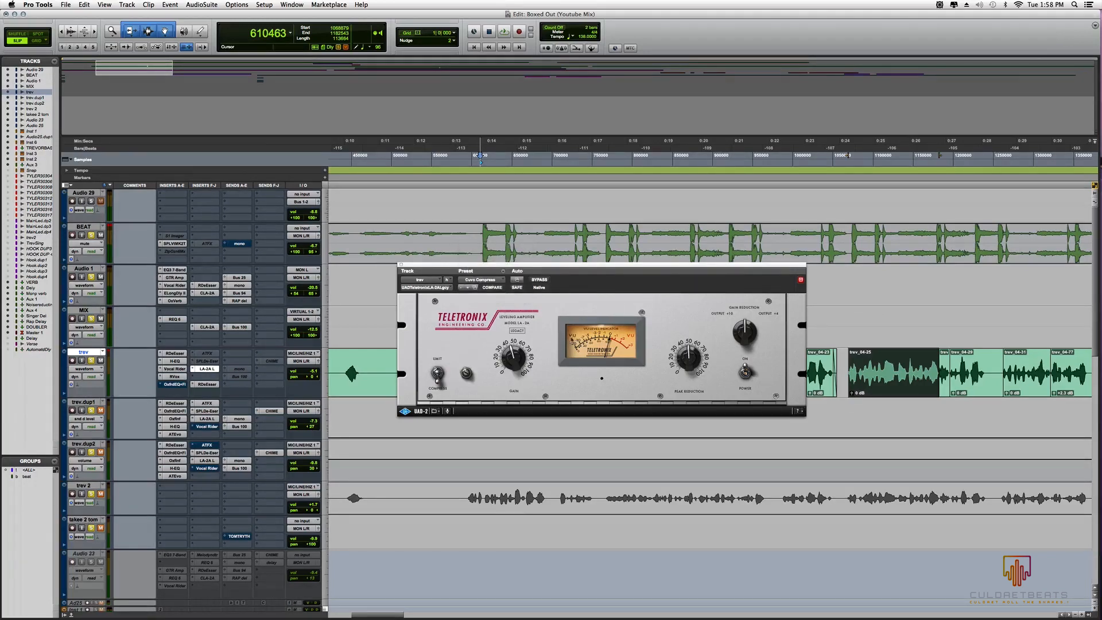
pyautogui.click(481, 274)
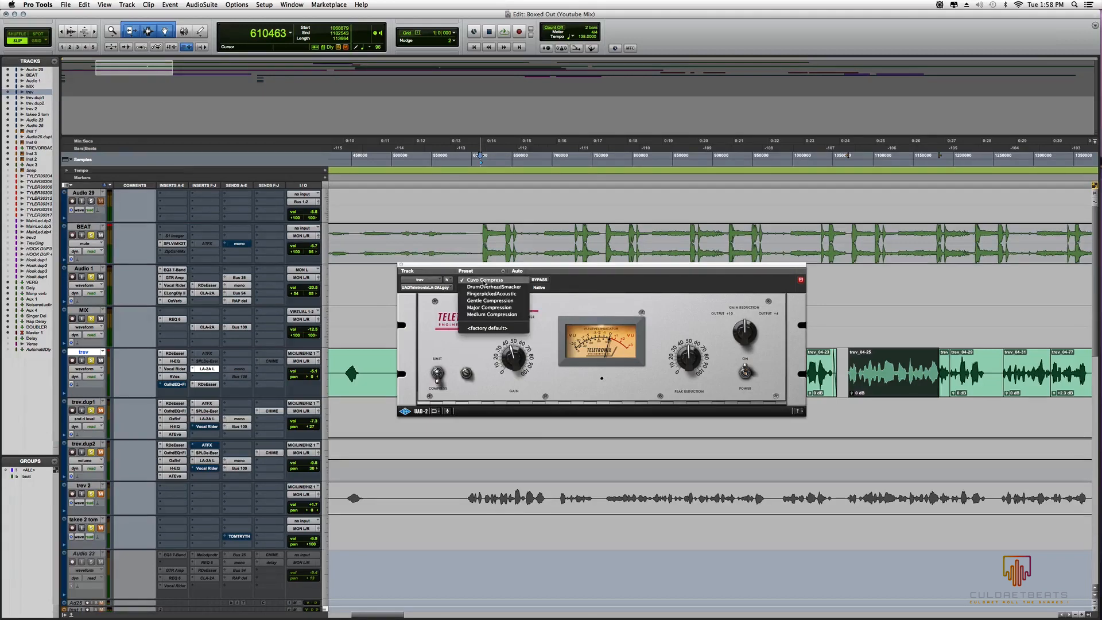
pyautogui.click(456, 365)
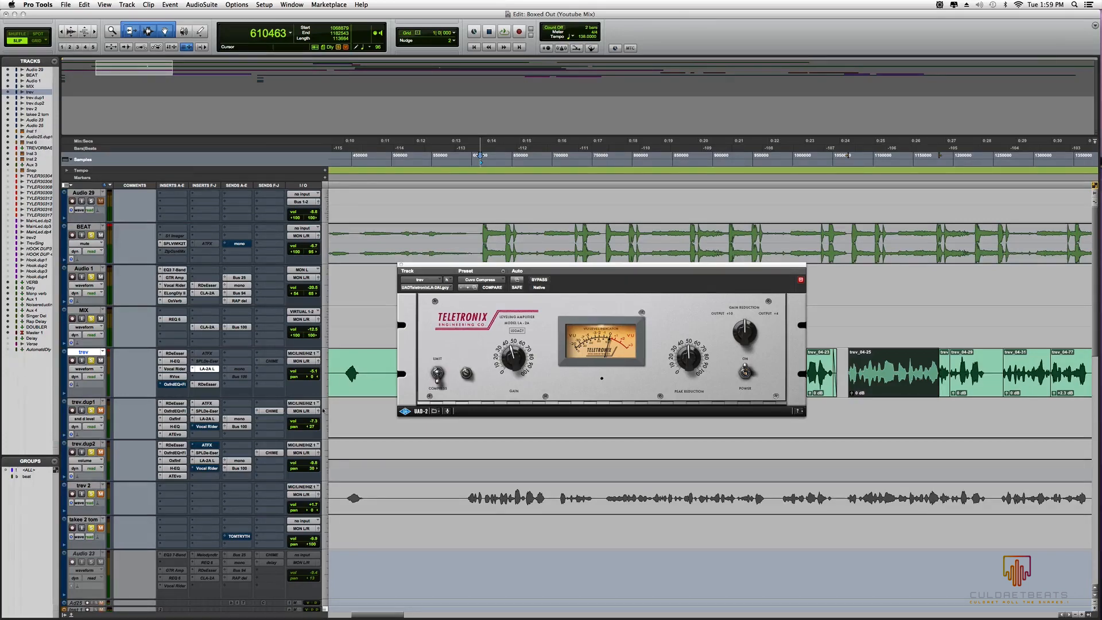
# Step: Play the trev vocal repeatedly from about sample 473135 and adjust the LA-2A's Peak Reduction by ear
pyautogui.click(370, 161)
pyautogui.press('space')
pyautogui.press('space')
pyautogui.press('space')
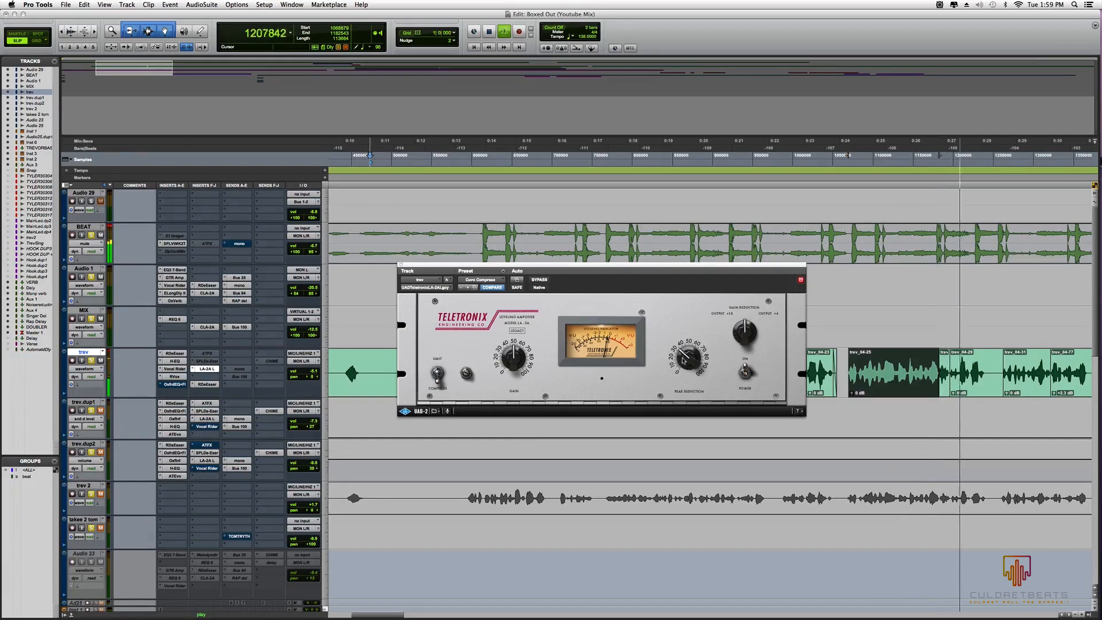
pyautogui.moveTo(684, 366); pyautogui.dragTo(681, 361)
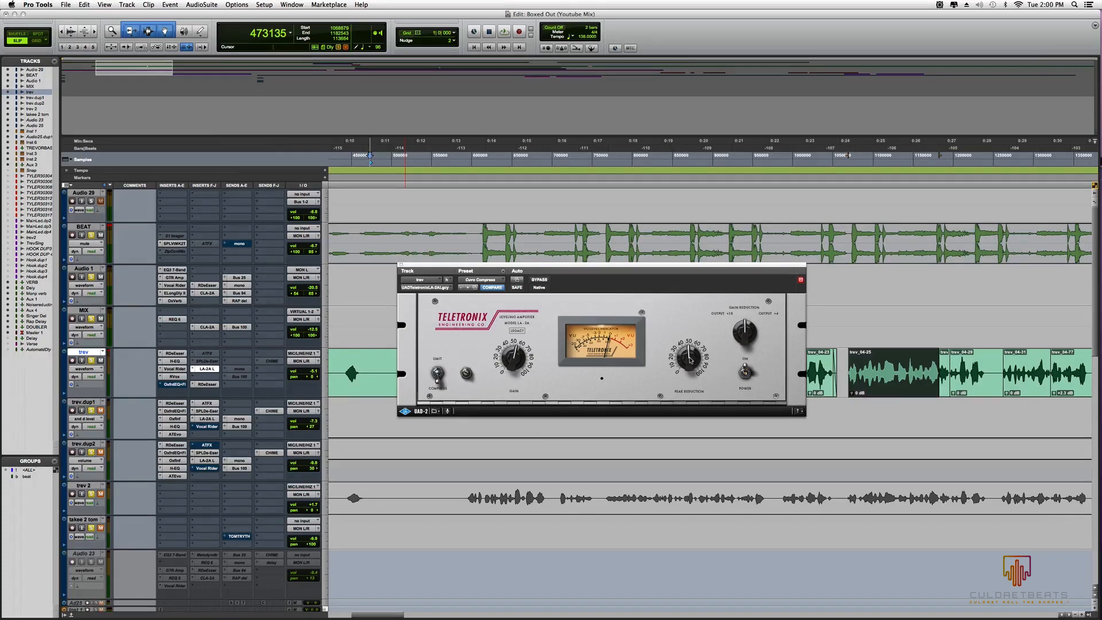
pyautogui.moveTo(690, 359); pyautogui.dragTo(689, 363)
pyautogui.press('space')
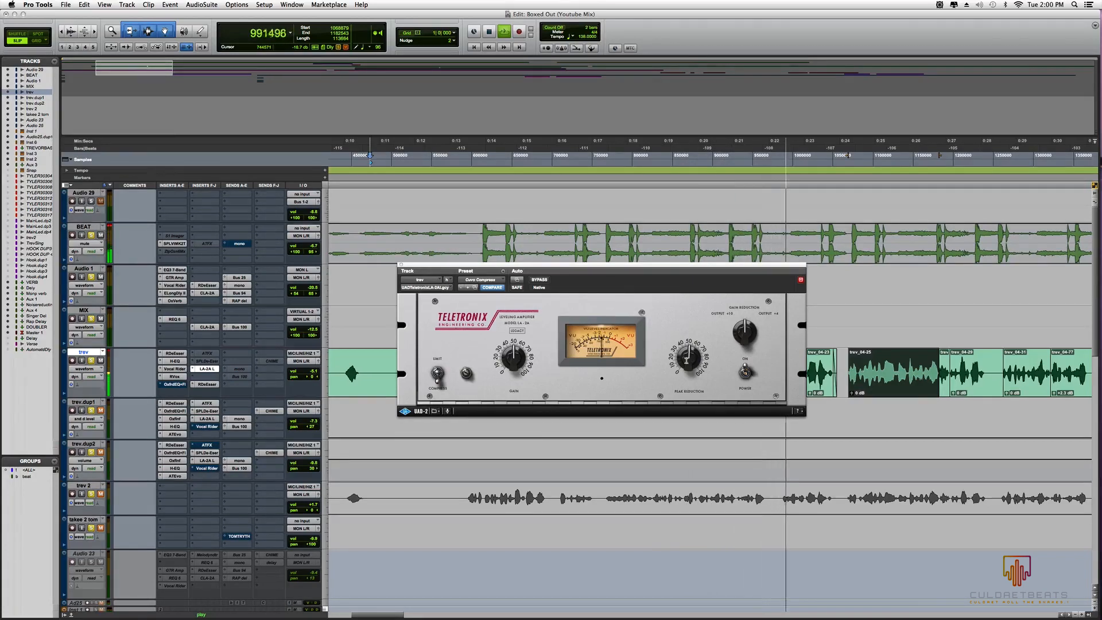
pyautogui.press('space')
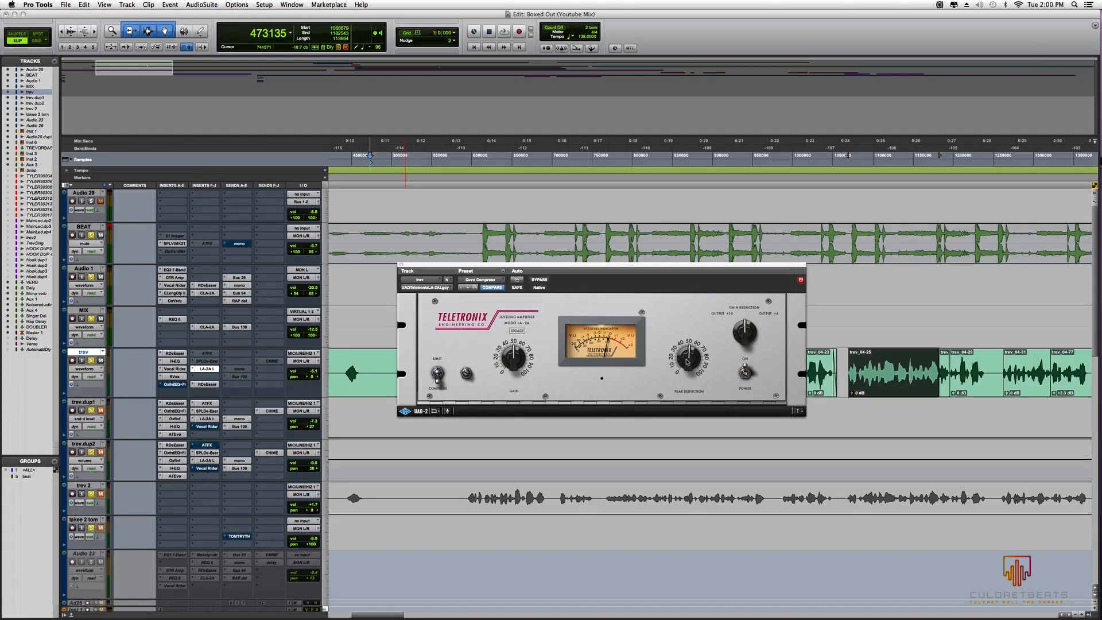
pyautogui.press('space')
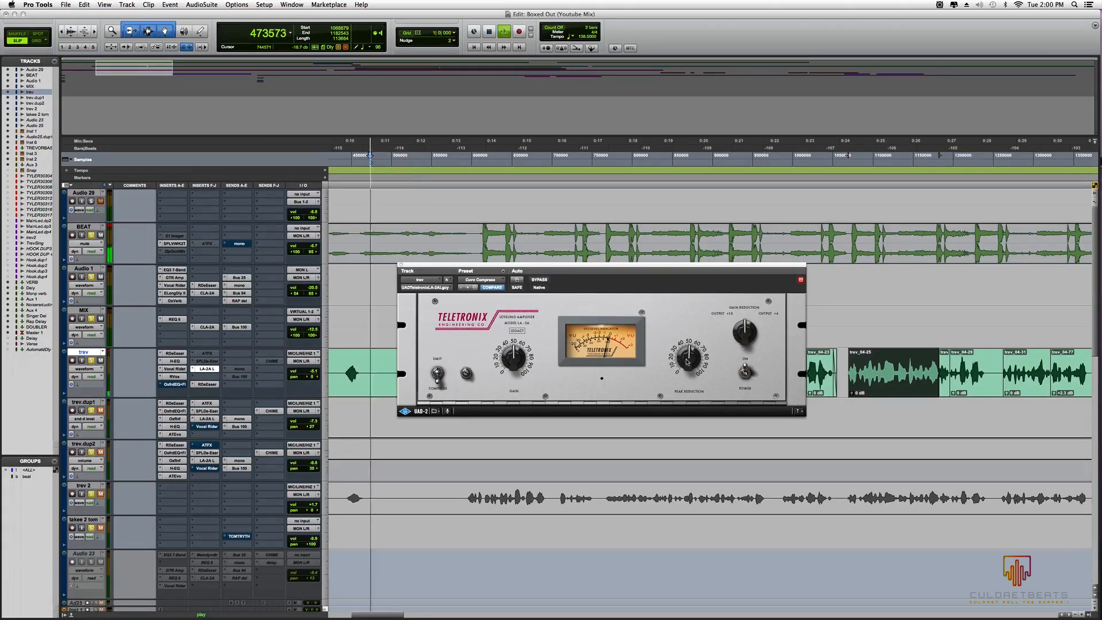
# Step: Reselect the Cuvo Compress preset in the LA-2A, fine-tune Peak Reduction during playback, and stop playback
pyautogui.click(481, 279)
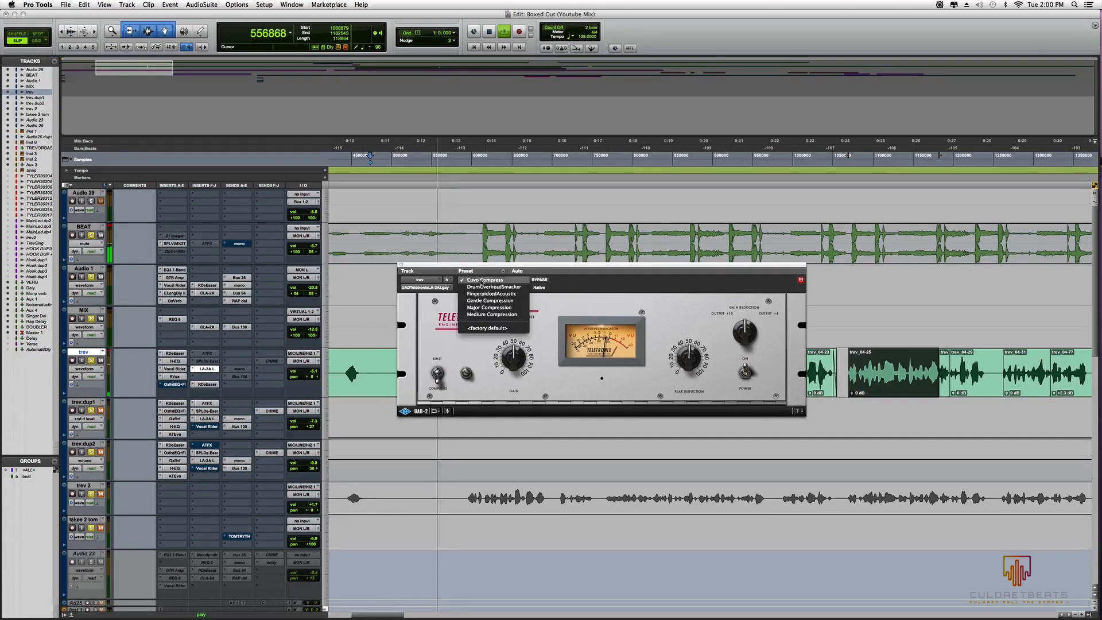
pyautogui.click(481, 281)
pyautogui.click(694, 366)
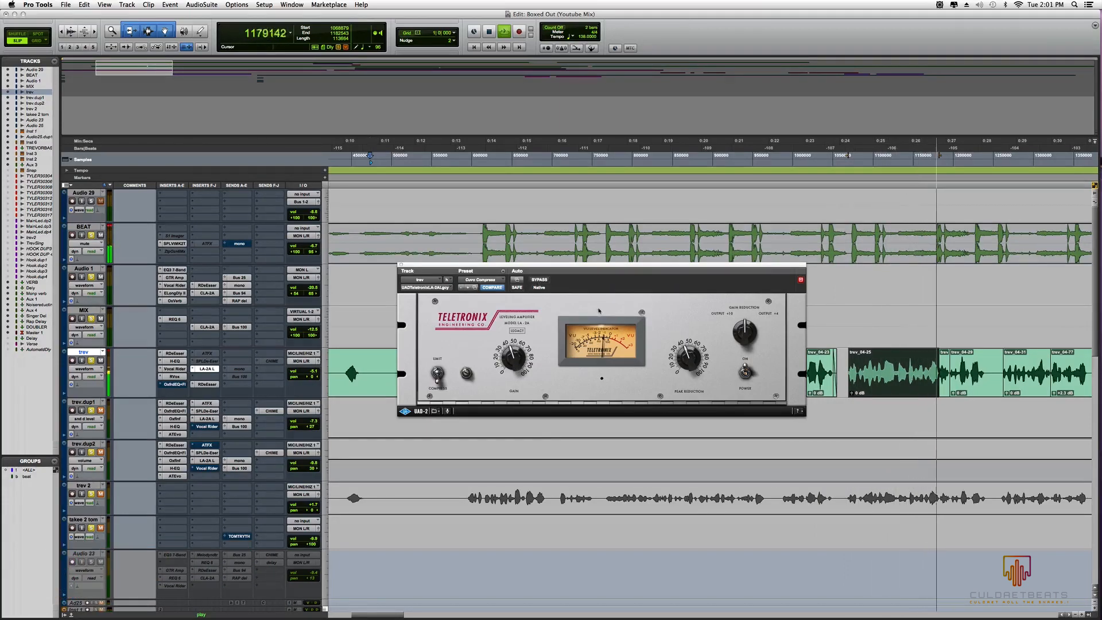
pyautogui.press('space')
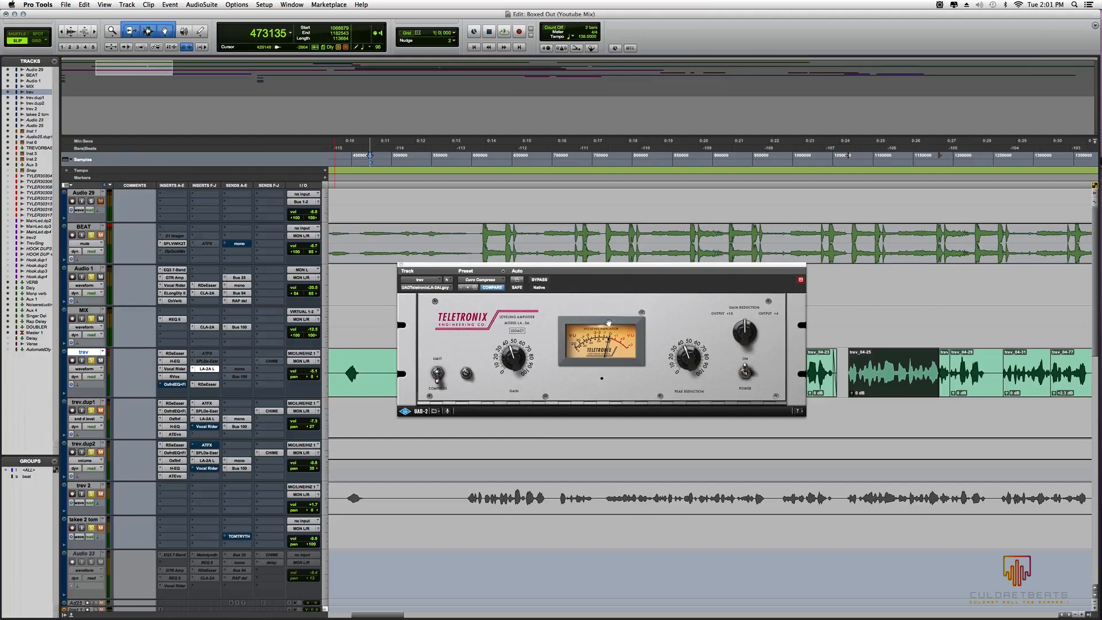
# Step: Compare the trev vocal with the LA-2A bypassed and engaged during playback, leaving the compressor engaged
pyautogui.press('space')
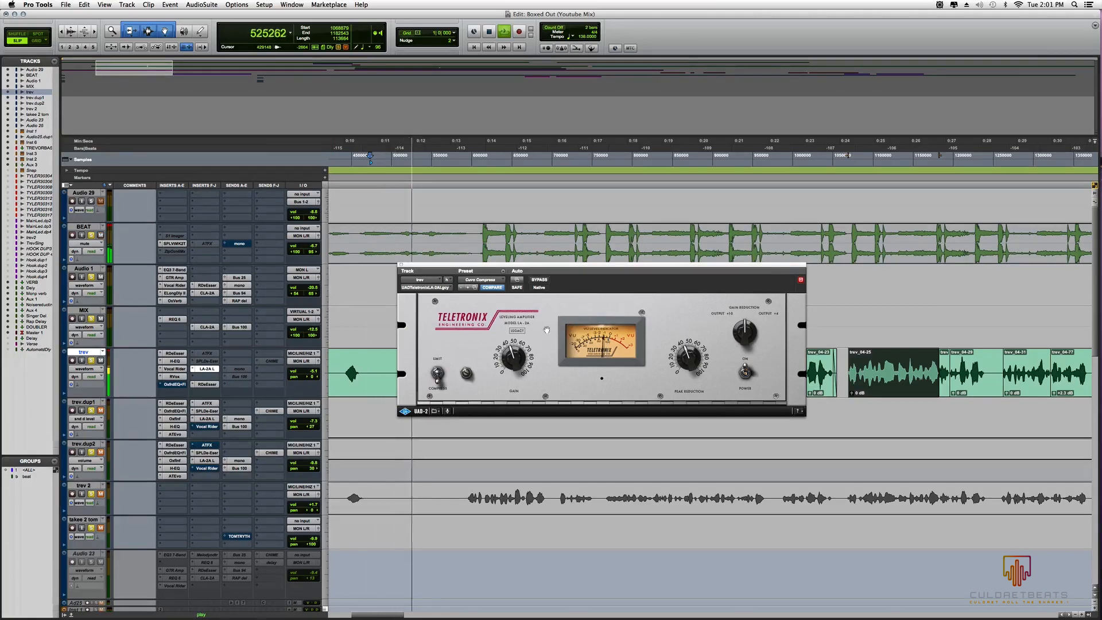
pyautogui.press('space')
pyautogui.click(542, 282)
pyautogui.press('space')
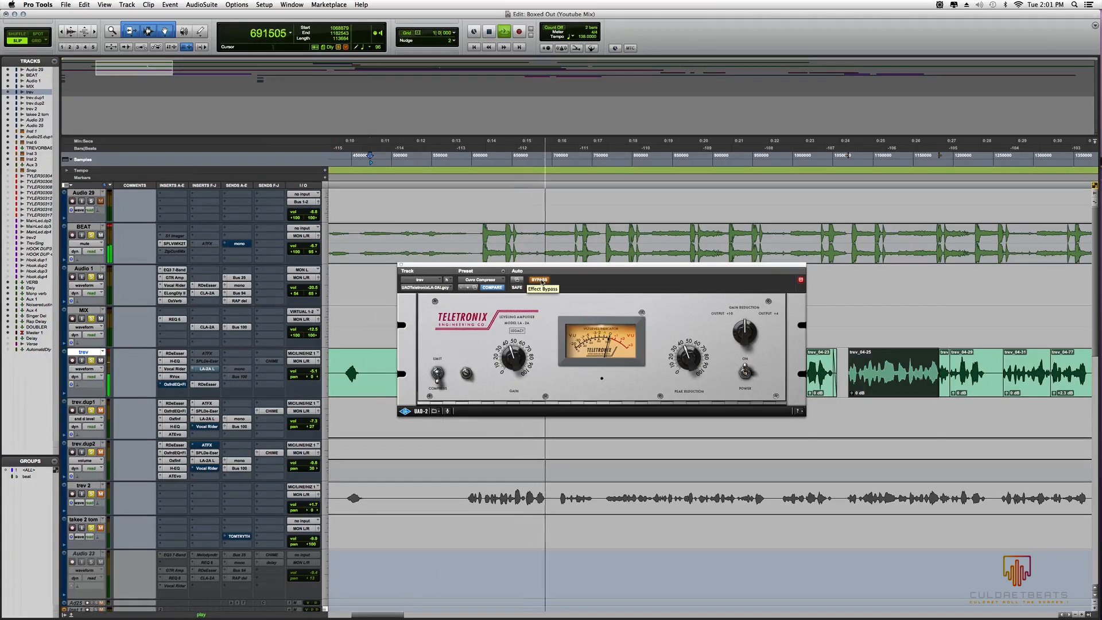
pyautogui.click(541, 281)
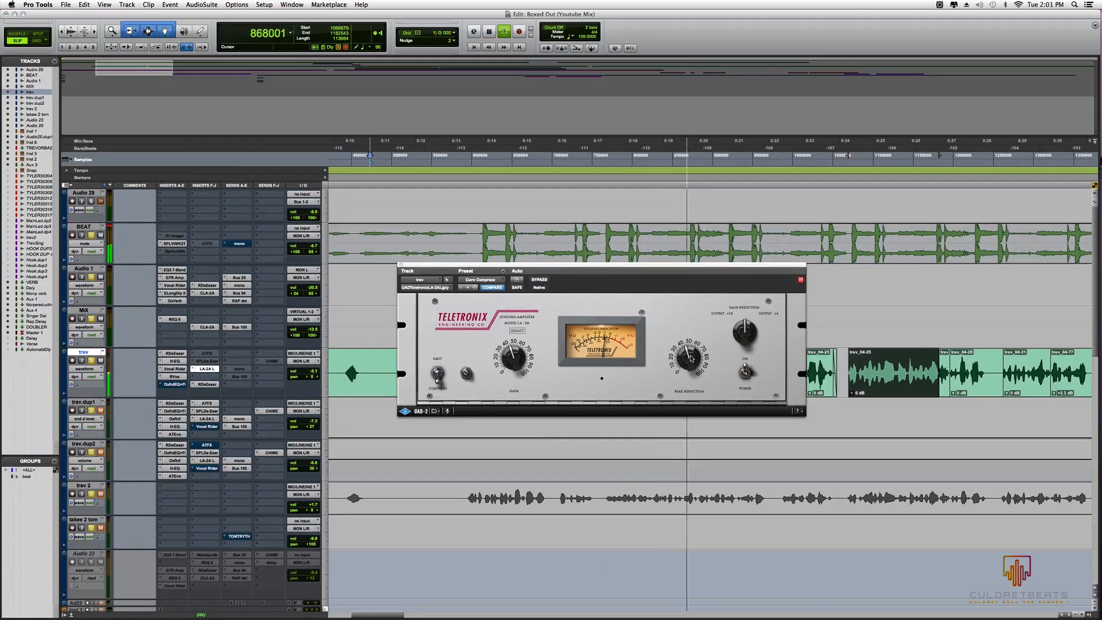
pyautogui.click(545, 281)
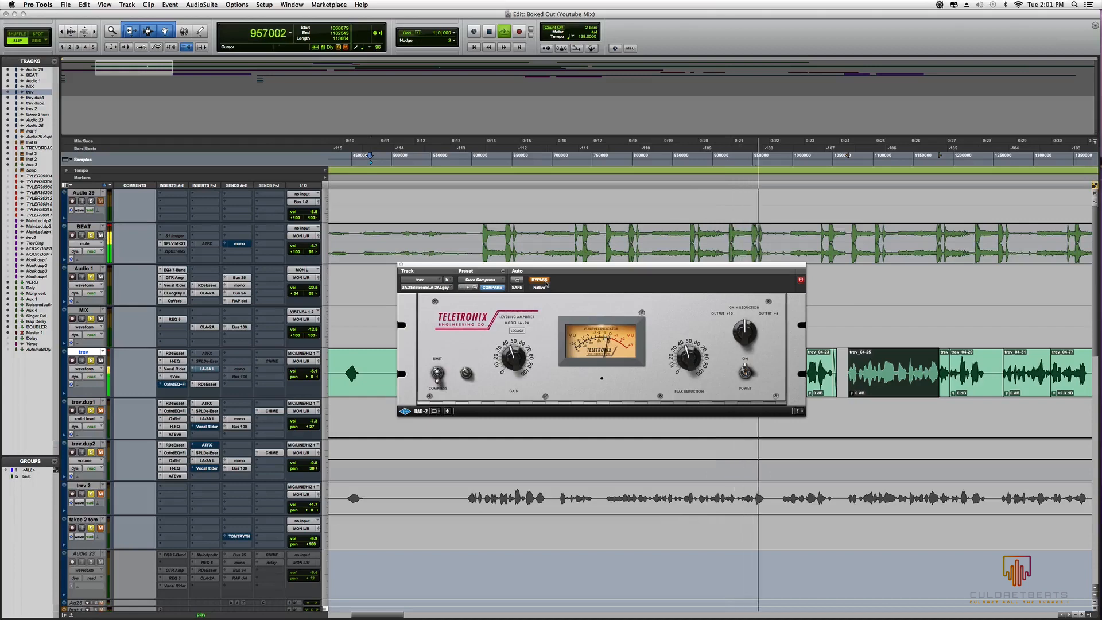
pyautogui.click(545, 282)
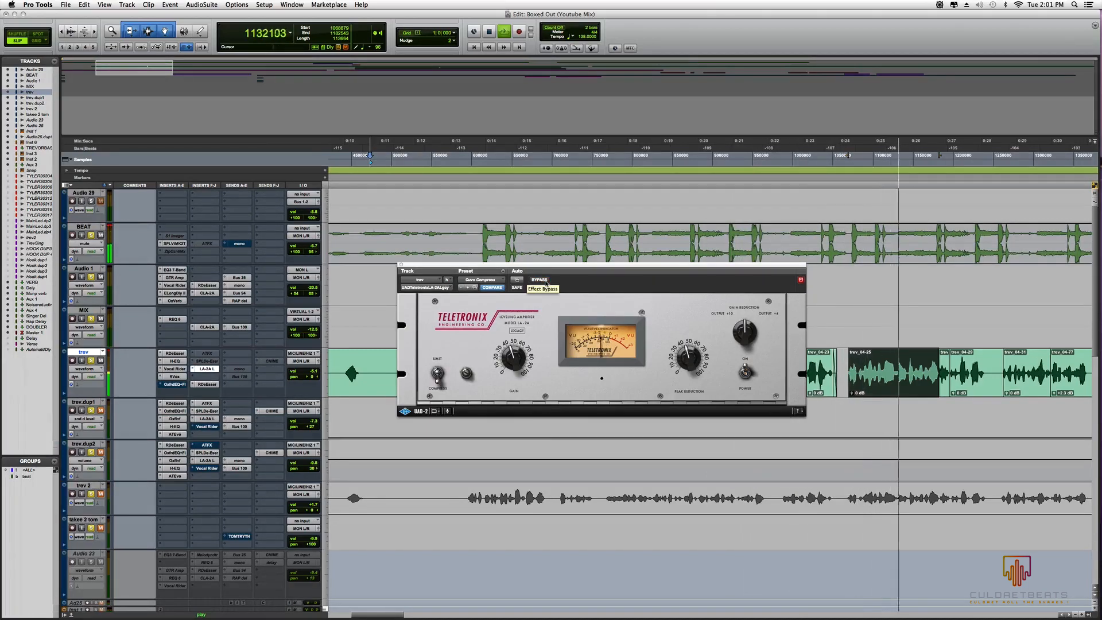
pyautogui.press('space')
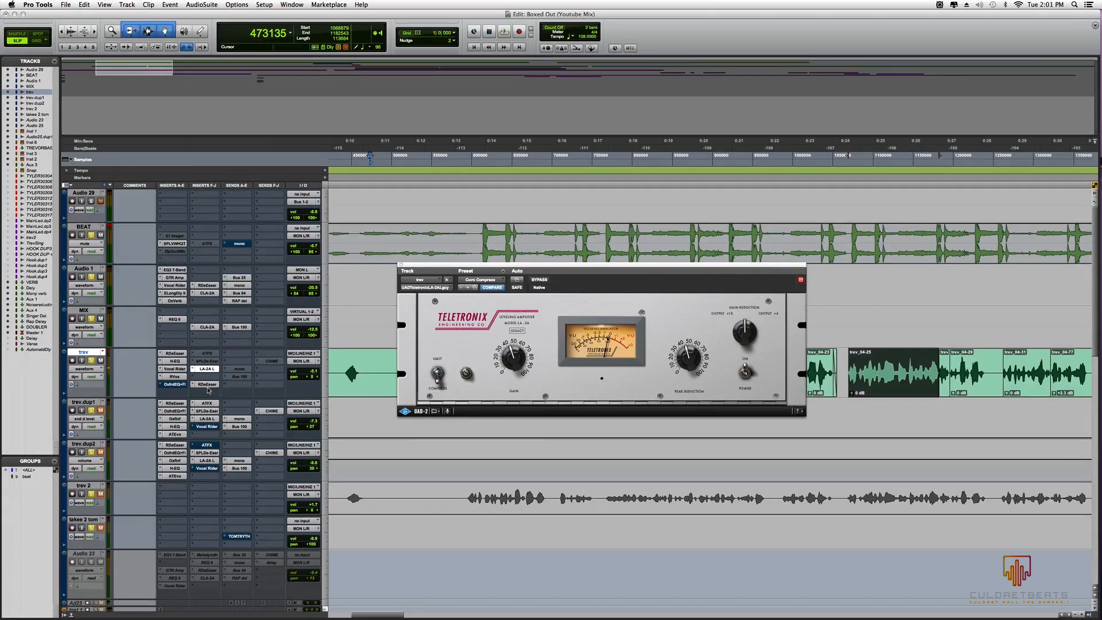
# Step: Close the LA-2A window and make the trev track's first RDeEsser, H-EQ, Vocal Rider and RVox inserts inactive
pyautogui.moveTo(208, 388); pyautogui.dragTo(207, 379)
pyautogui.click(401, 265)
pyautogui.rightClick(184, 355)
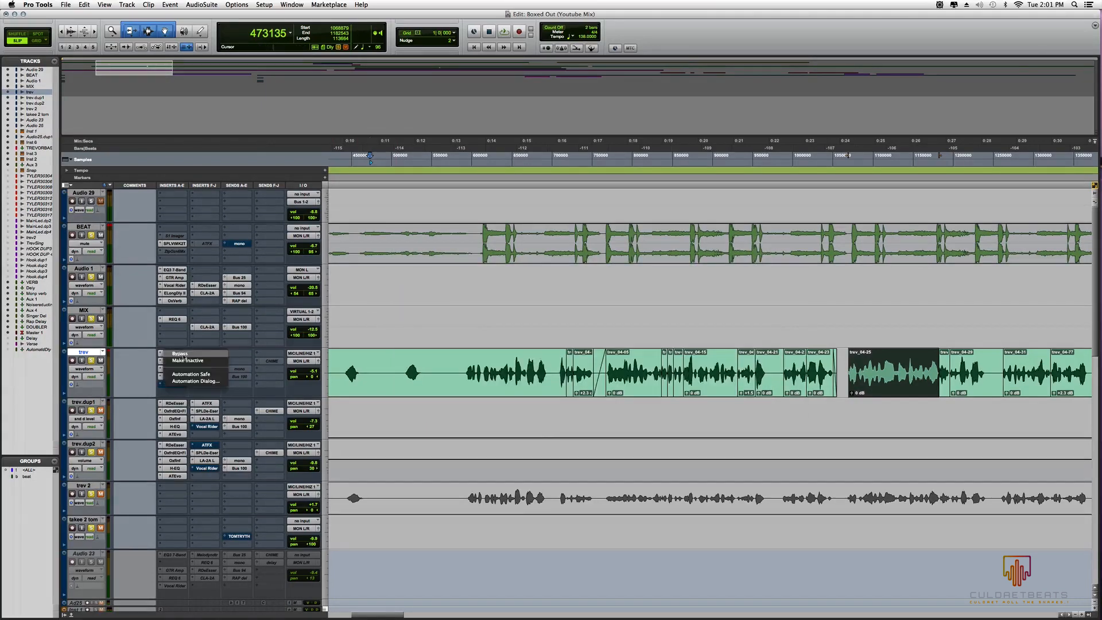
pyautogui.click(178, 361)
pyautogui.rightClick(175, 361)
pyautogui.click(181, 368)
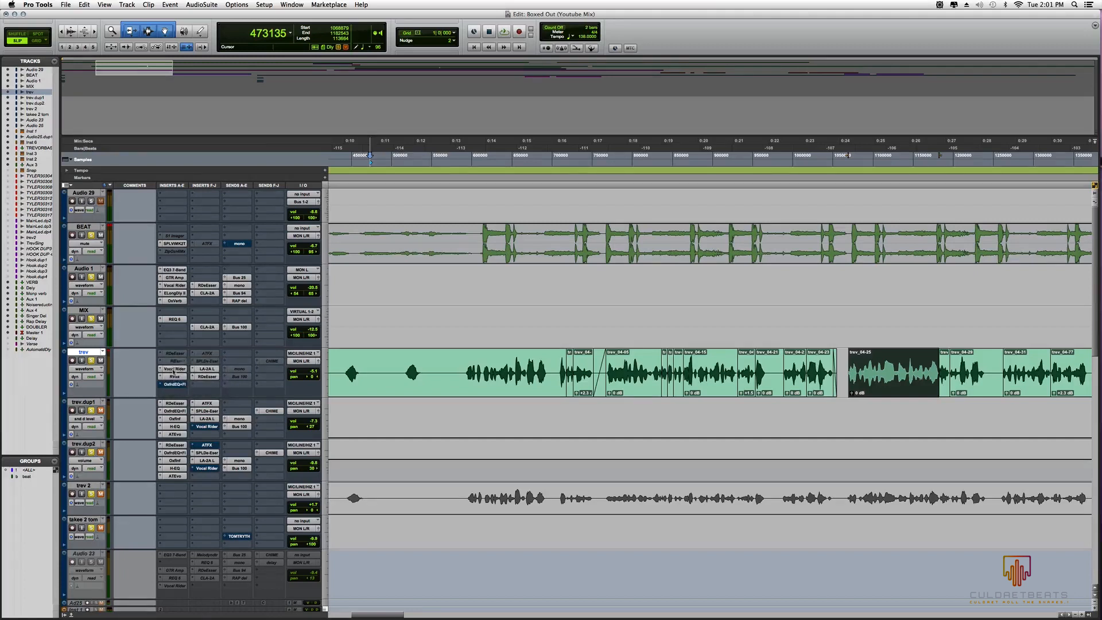
pyautogui.rightClick(175, 369)
pyautogui.click(179, 376)
pyautogui.rightClick(174, 376)
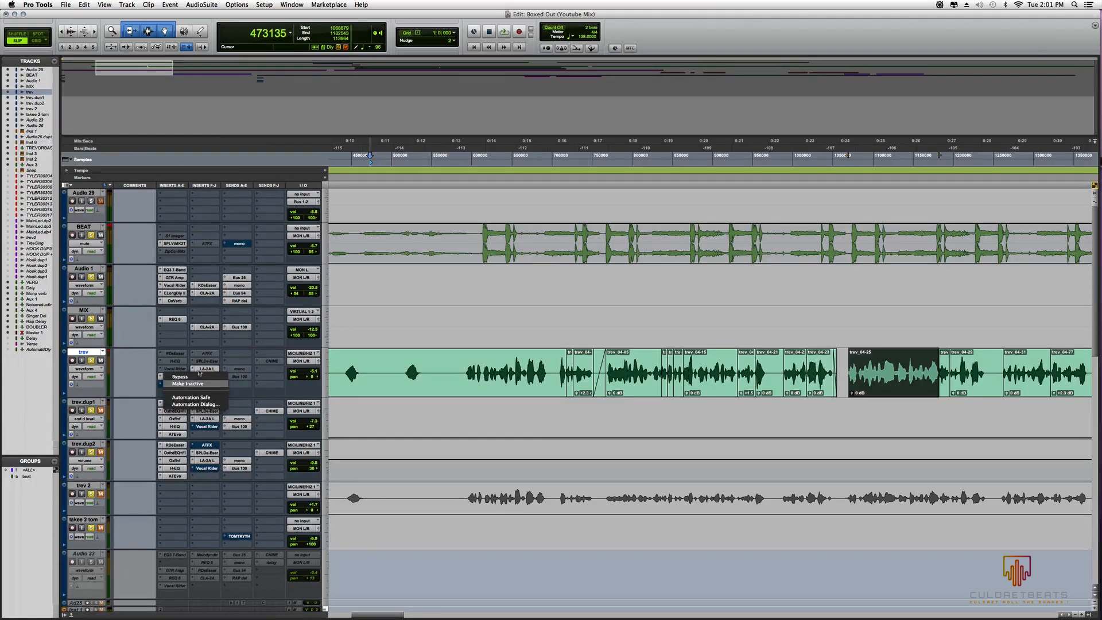
pyautogui.click(195, 384)
# Step: Make the trev track's LA-2A and second RDeEsser inactive, and play the unprocessed vocal
pyautogui.rightClick(207, 368)
pyautogui.click(221, 376)
pyautogui.rightClick(206, 377)
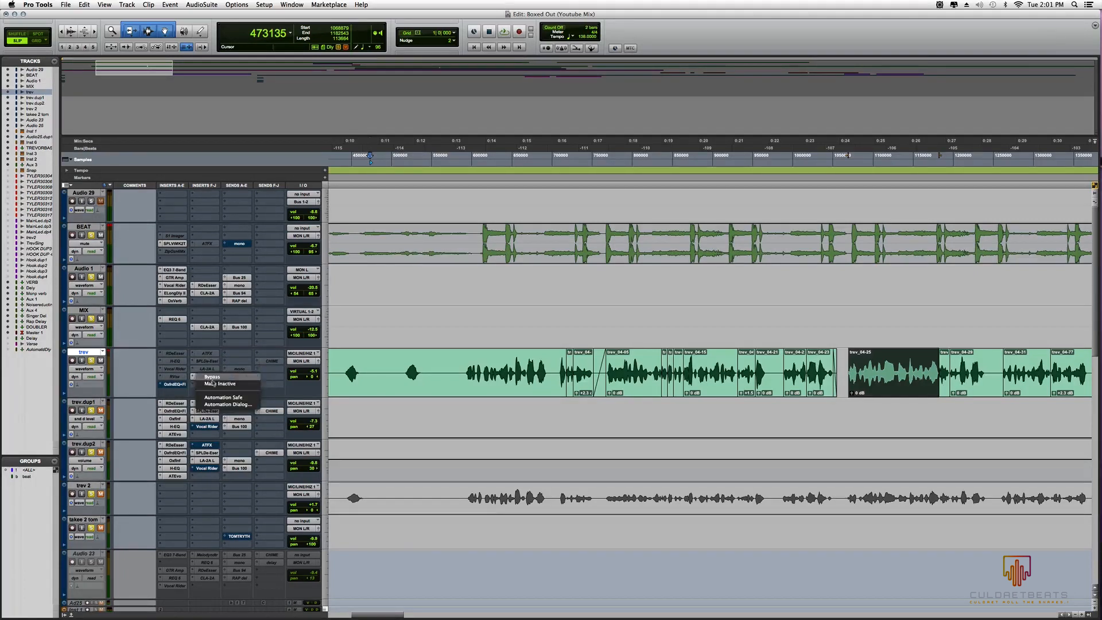
pyautogui.click(212, 383)
pyautogui.press('space')
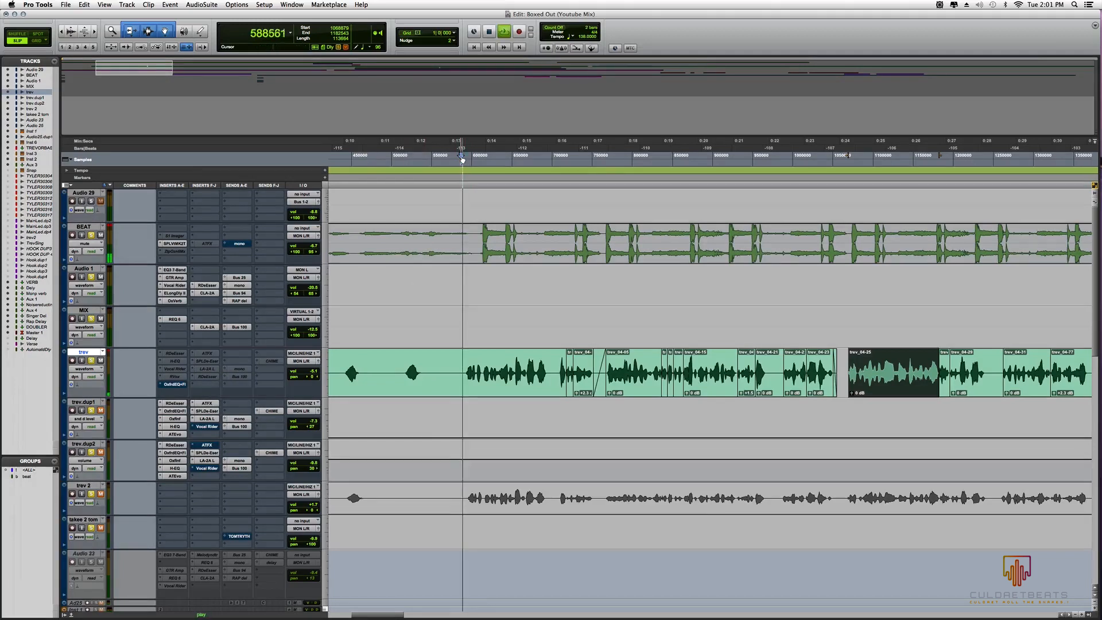
# Step: During playback, reactivate the trev track's first RDeEsser, H-EQ, Vocal Rider and RVox one after another
pyautogui.rightClick(175, 369)
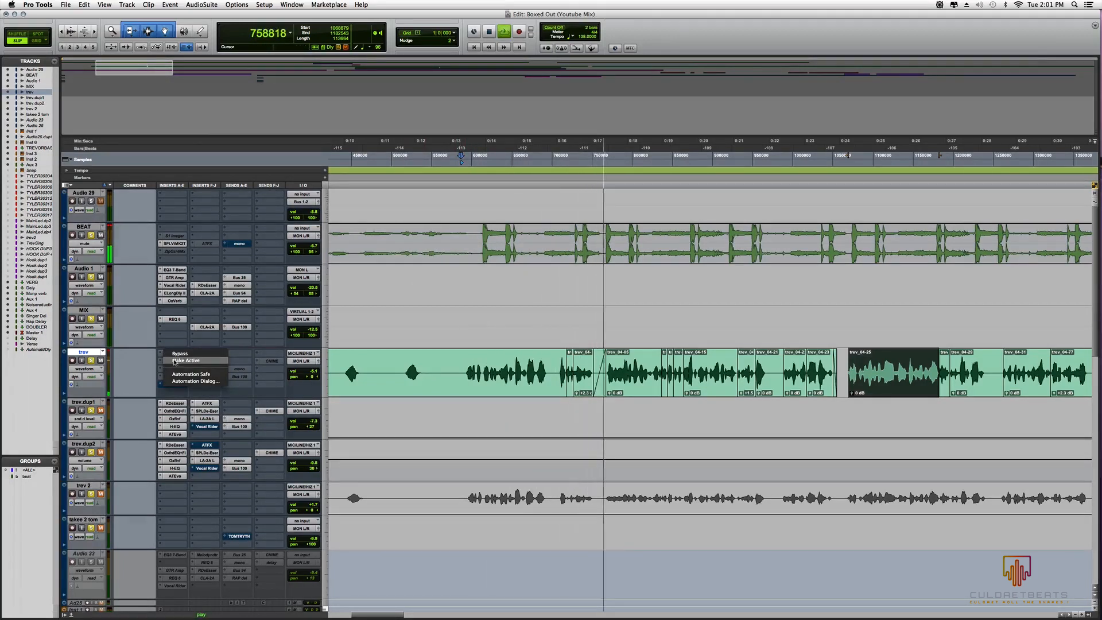
pyautogui.click(174, 362)
pyautogui.rightClick(180, 369)
pyautogui.click(180, 368)
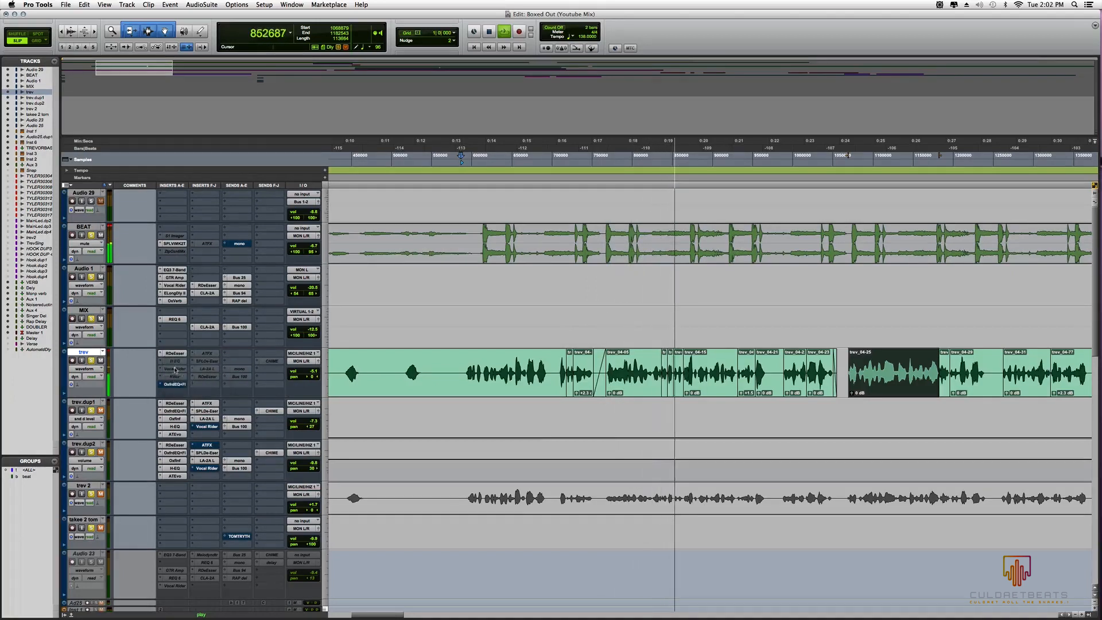
pyautogui.rightClick(173, 370)
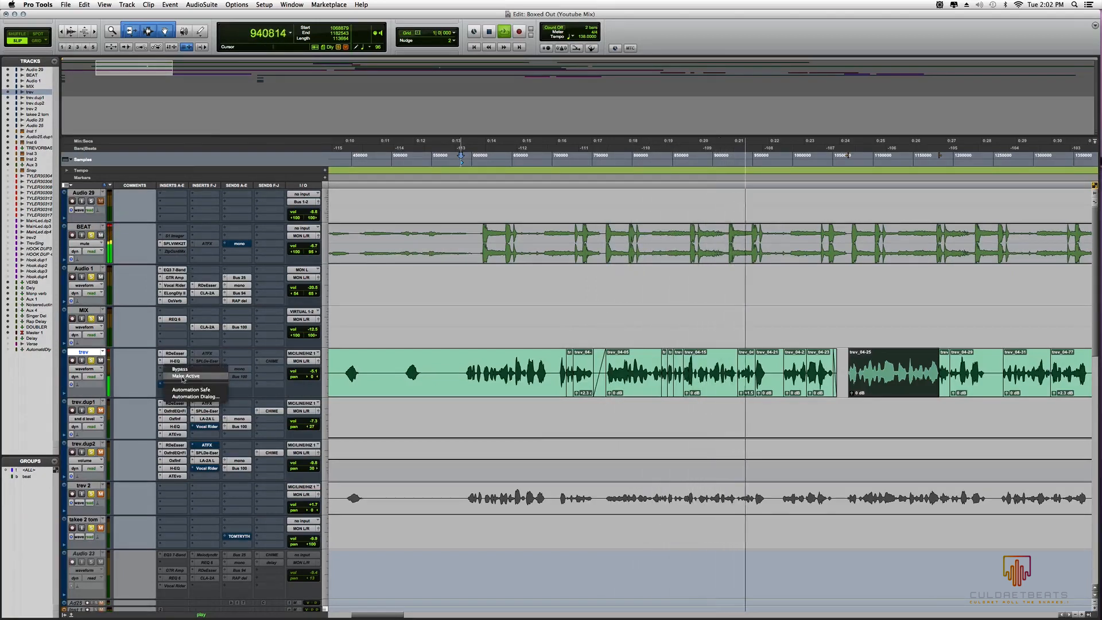
pyautogui.click(179, 381)
pyautogui.rightClick(175, 376)
pyautogui.click(179, 383)
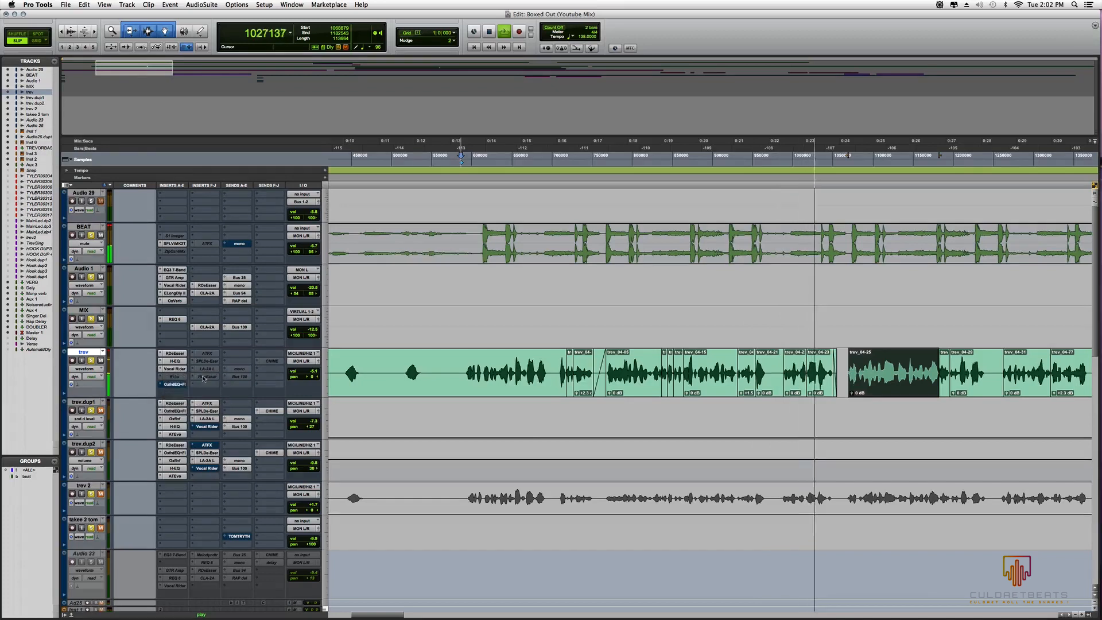
# Step: Reactivate the trev track's second RDeEsser and LA-2A during playback, listen to the full chain, and stop playback
pyautogui.rightClick(198, 373)
pyautogui.click(213, 383)
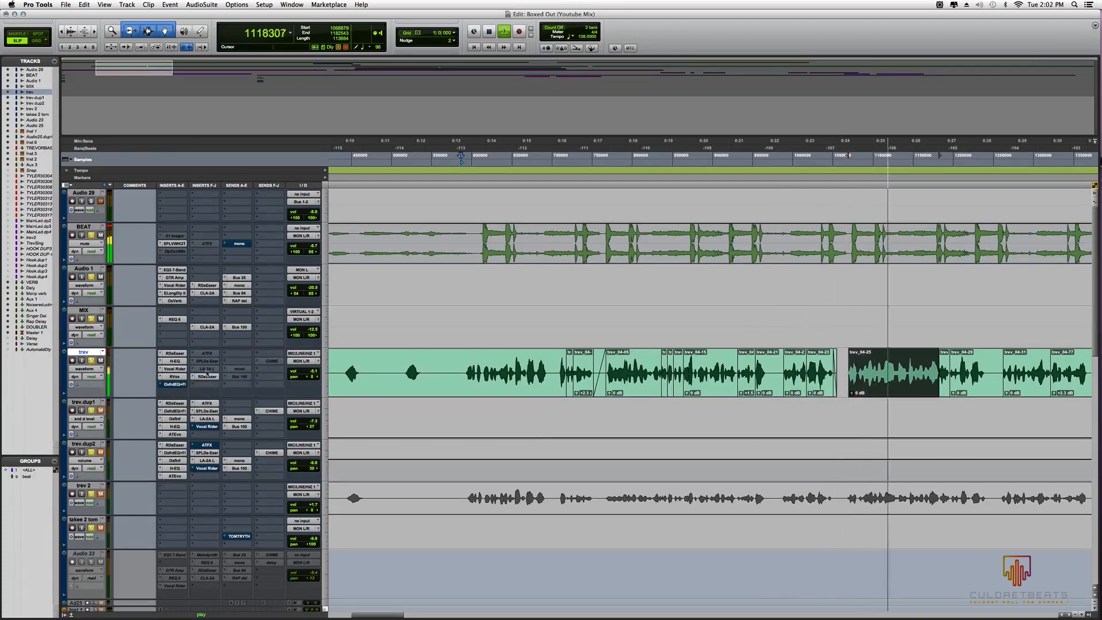
pyautogui.rightClick(208, 368)
pyautogui.click(214, 379)
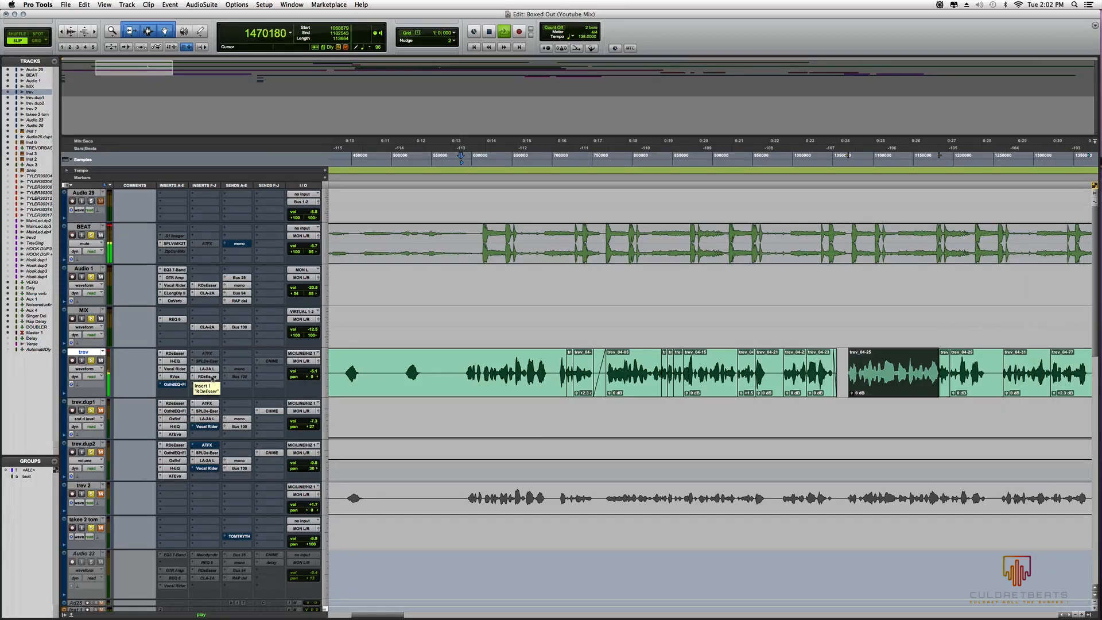
pyautogui.press('space')
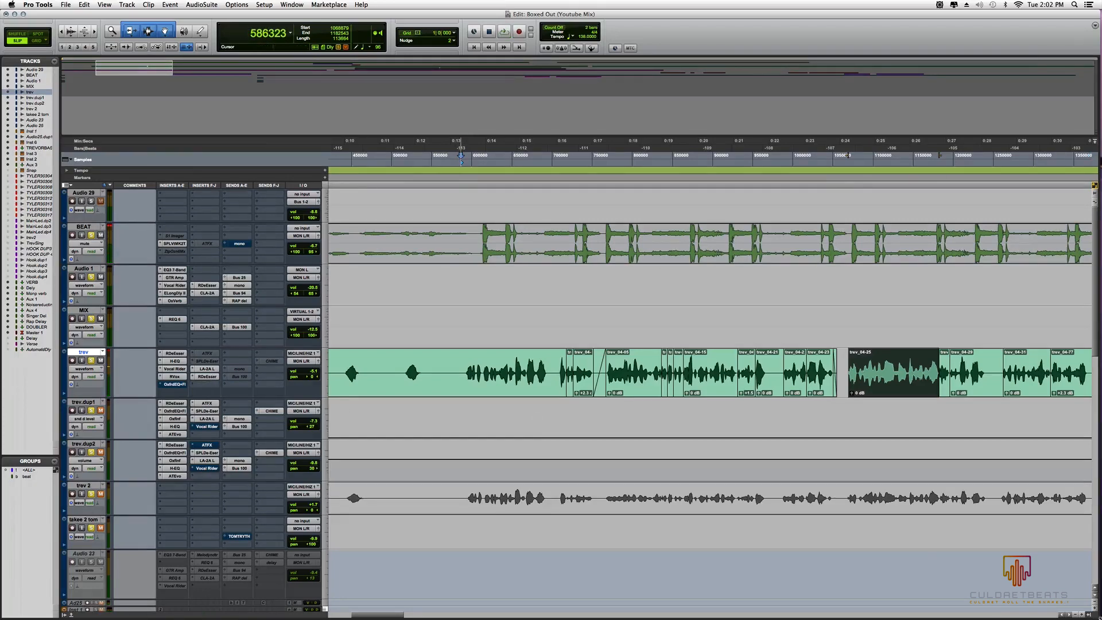
# Step: Play the trev verse from about sample 1738048 and adjust the gain of the vocal clip near 0:54
pyautogui.click(1076, 614)
pyautogui.click(1077, 615)
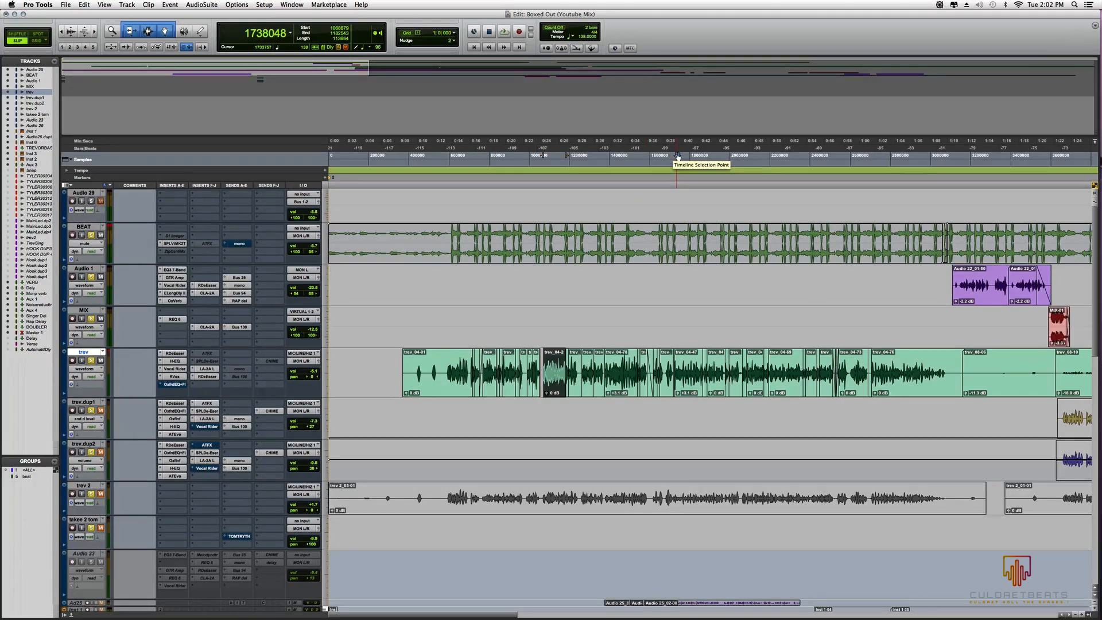
pyautogui.press('space')
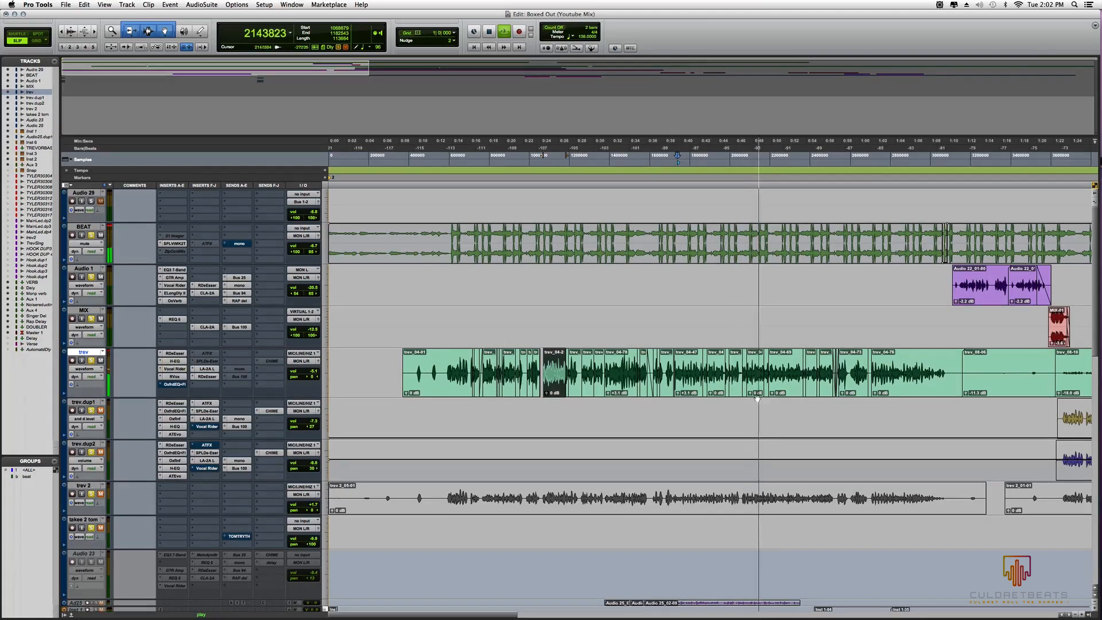
pyautogui.moveTo(750, 393); pyautogui.dragTo(771, 392)
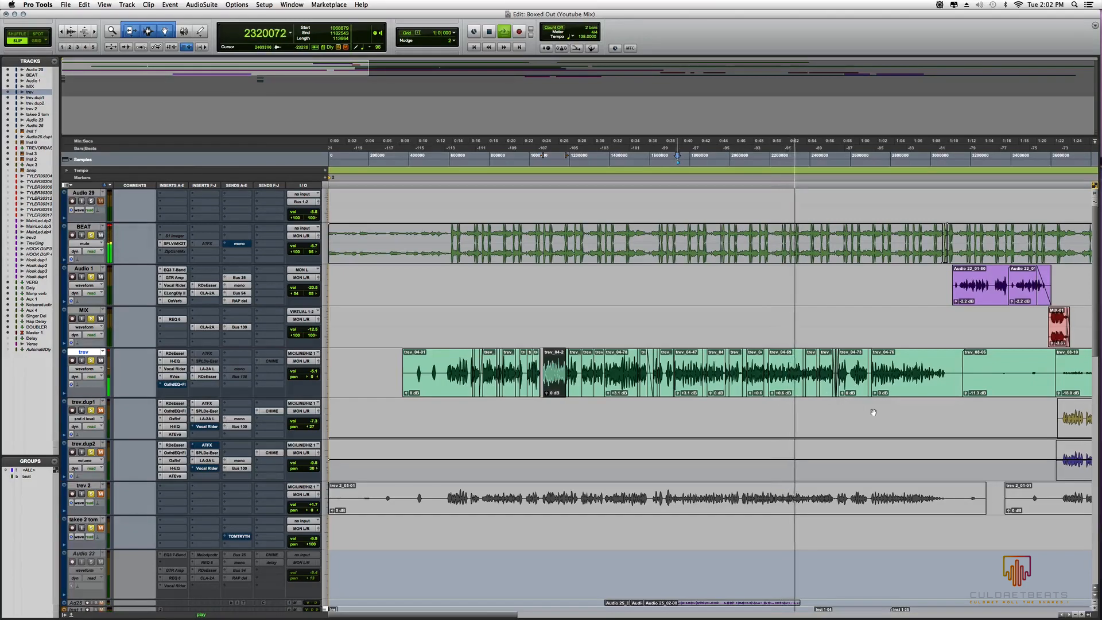
pyautogui.press('t')
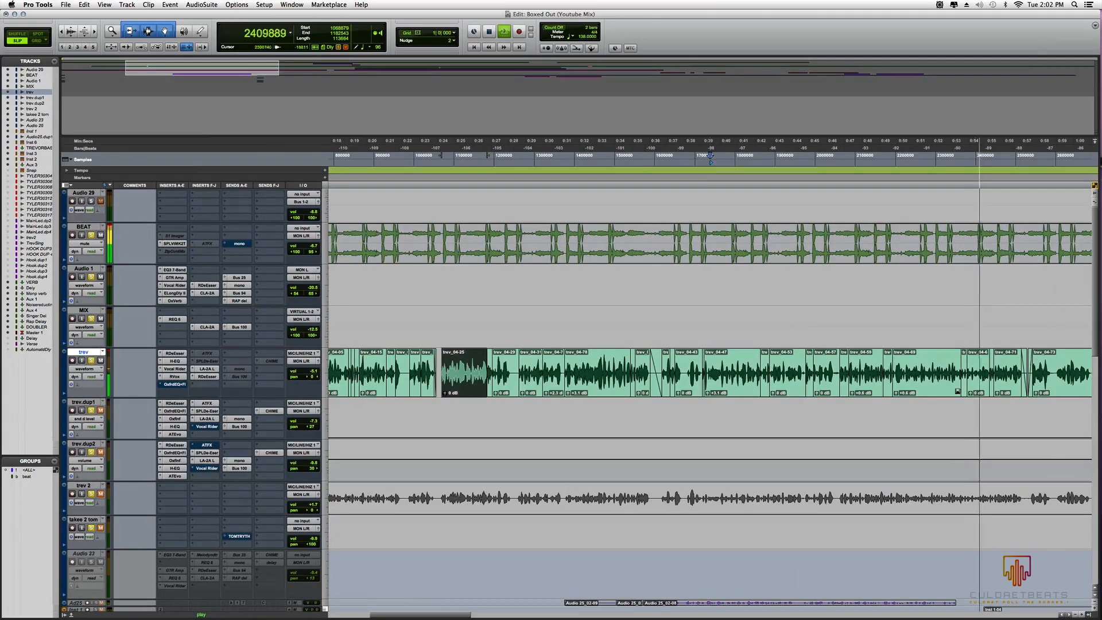
pyautogui.moveTo(970, 394); pyautogui.dragTo(970, 389)
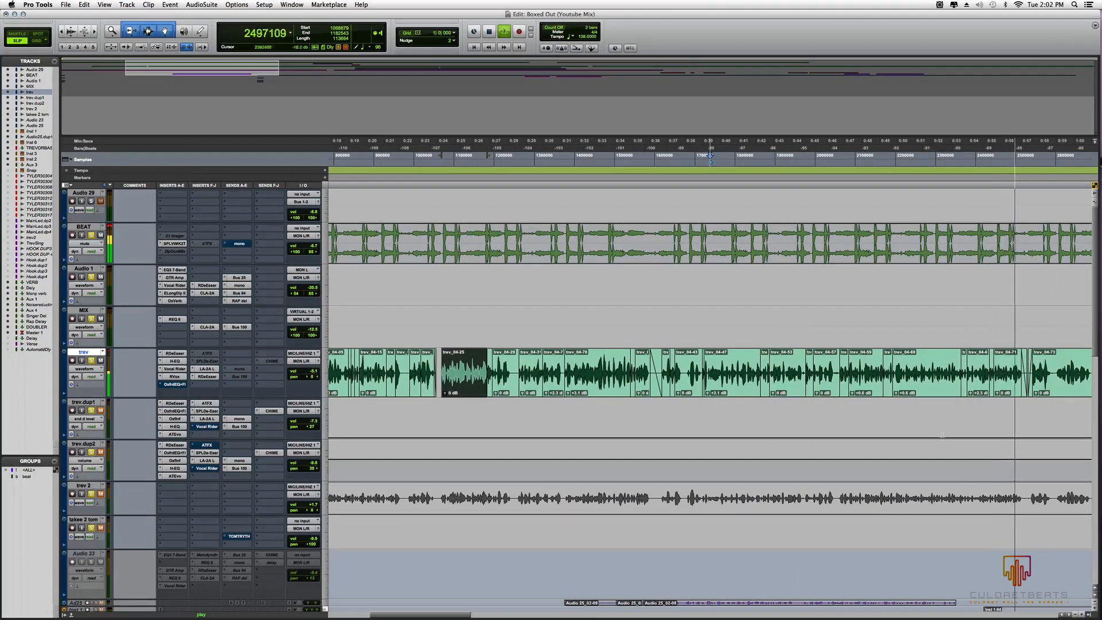
pyautogui.moveTo(468, 617); pyautogui.dragTo(510, 614)
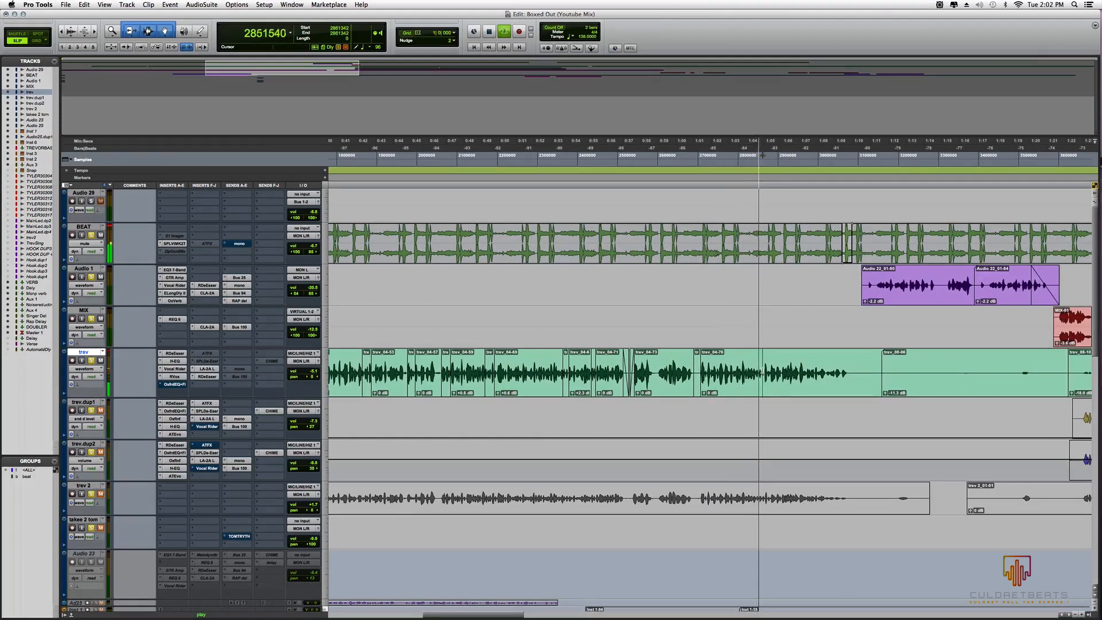
# Step: Separate the last phrase of the trev verse at about samples 2851342 and 3083426
pyautogui.click(763, 371)
pyautogui.press('b')
pyautogui.click(852, 372)
pyautogui.press('b')
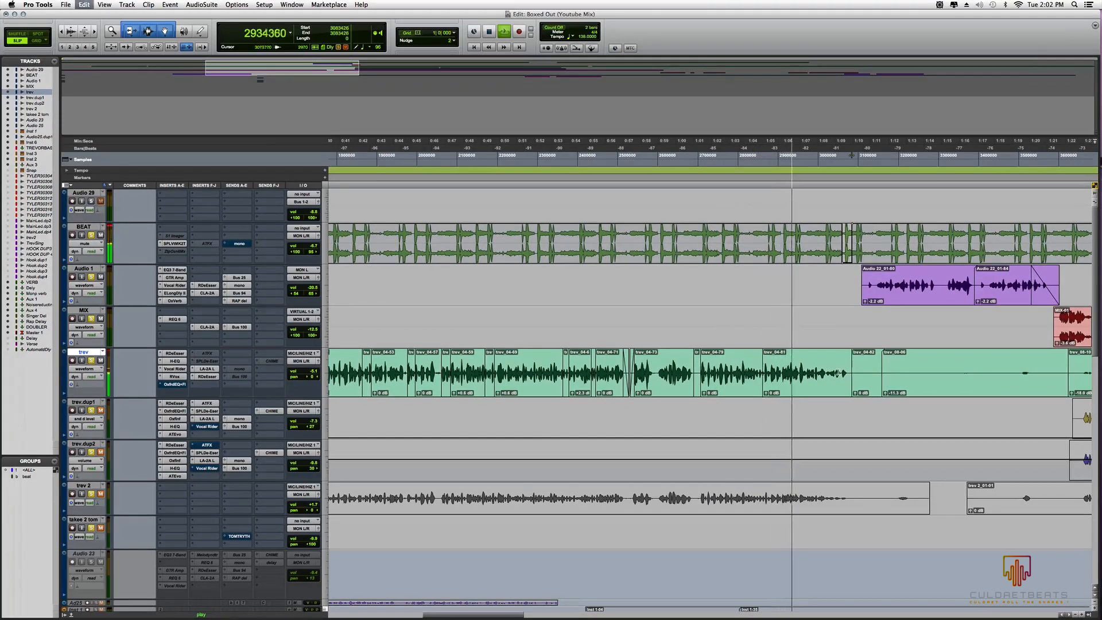
# Step: Separate the trev phrase at about sample 3014762, raise the quiet ending clip's gain, and stop playback
pyautogui.click(824, 373)
pyautogui.press('b')
pyautogui.moveTo(830, 395); pyautogui.dragTo(830, 384)
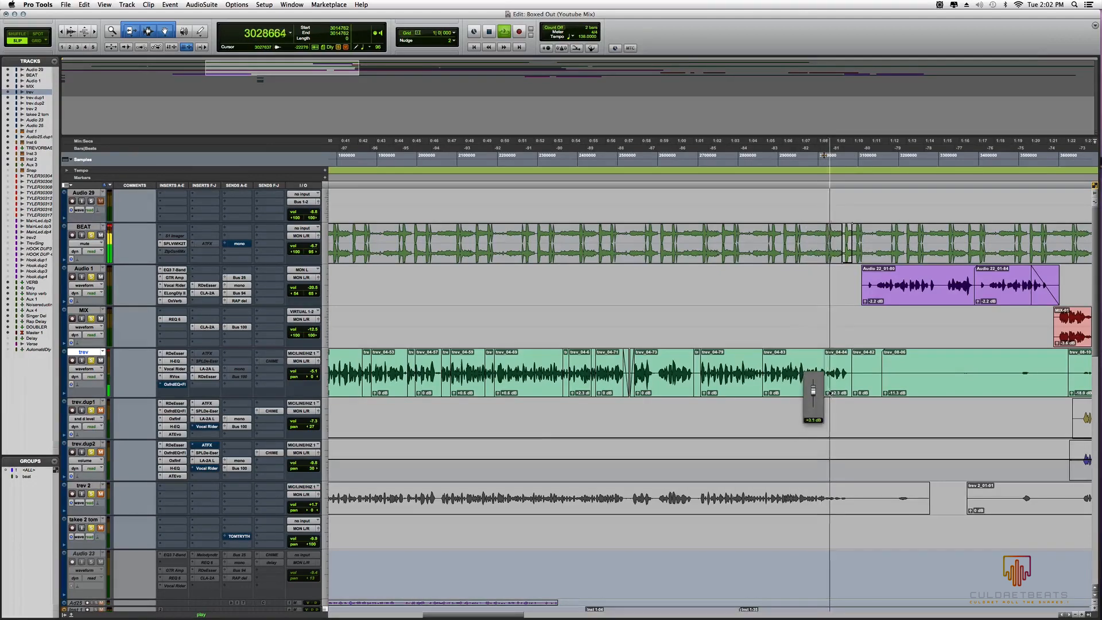
pyautogui.press('space')
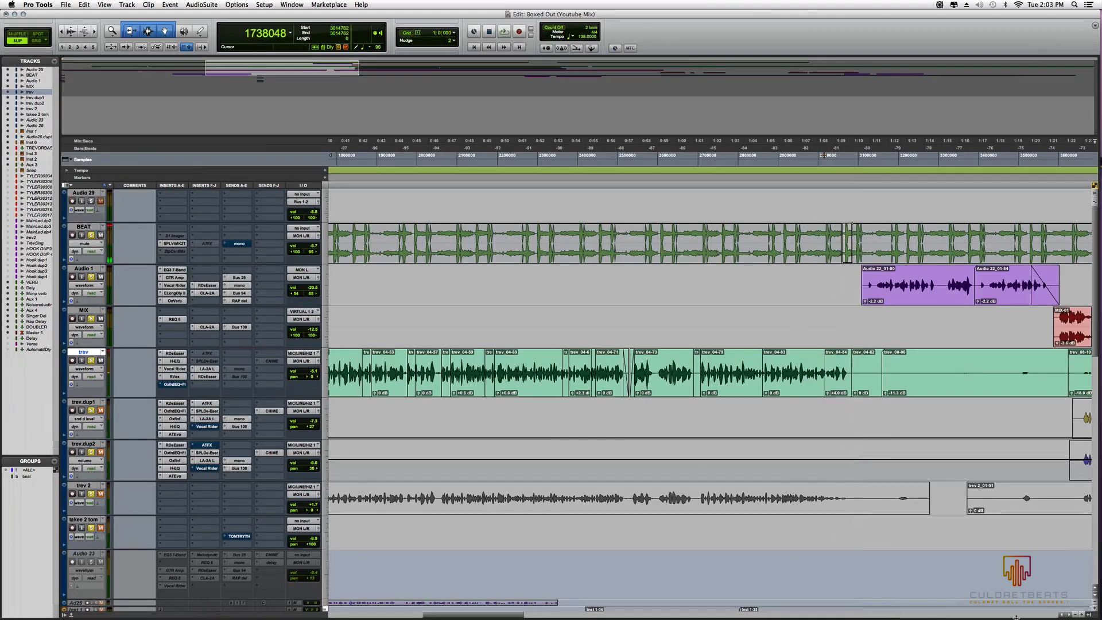
# Step: Examine the gain-adjusted clips across the trev verse and the options of the track's inactive SPL De-Esser insert
pyautogui.press('r')
pyautogui.press('r')
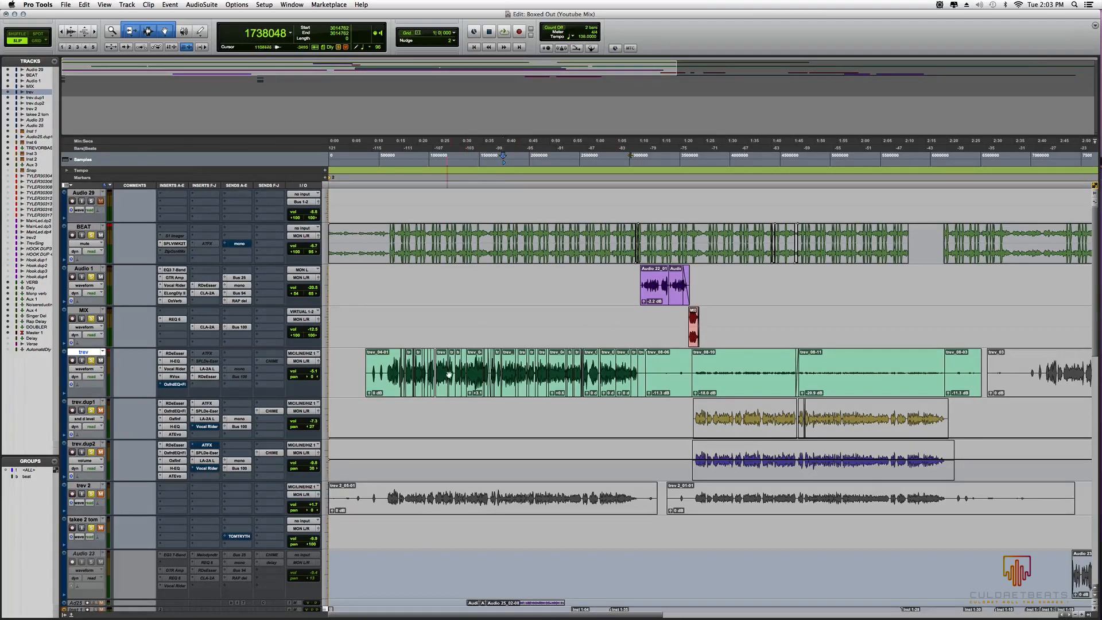
pyautogui.rightClick(205, 362)
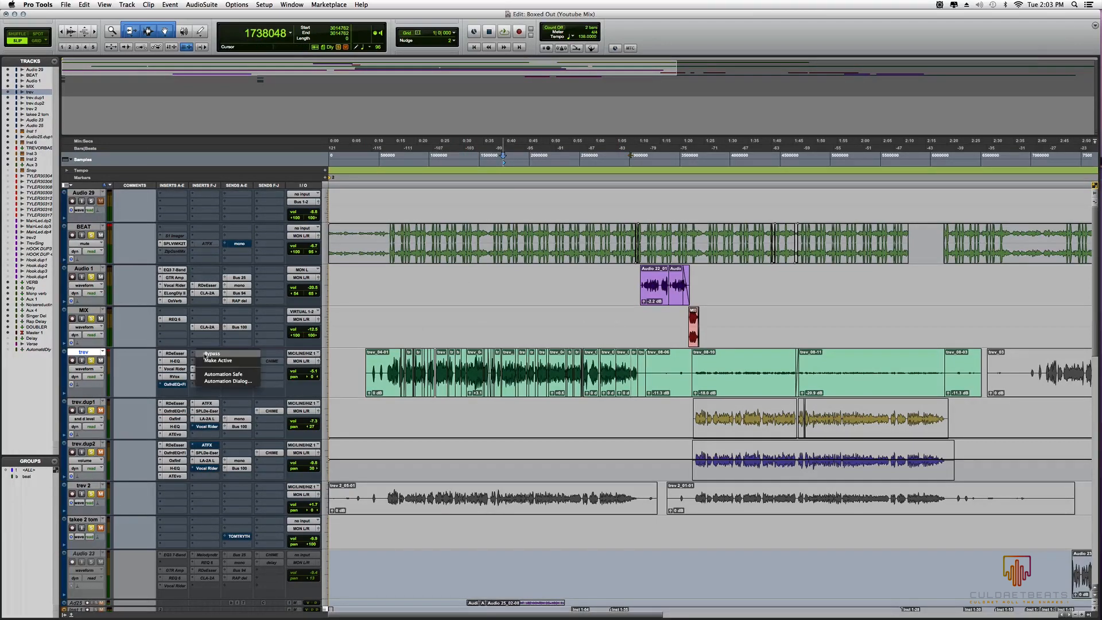
pyautogui.click(178, 394)
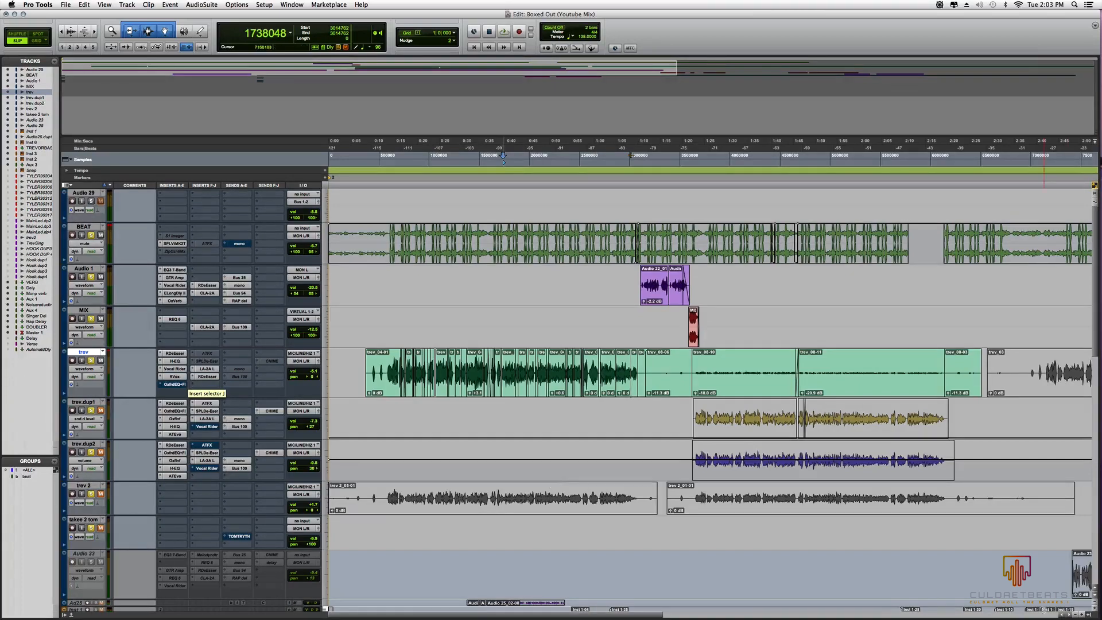
pyautogui.click(1083, 615)
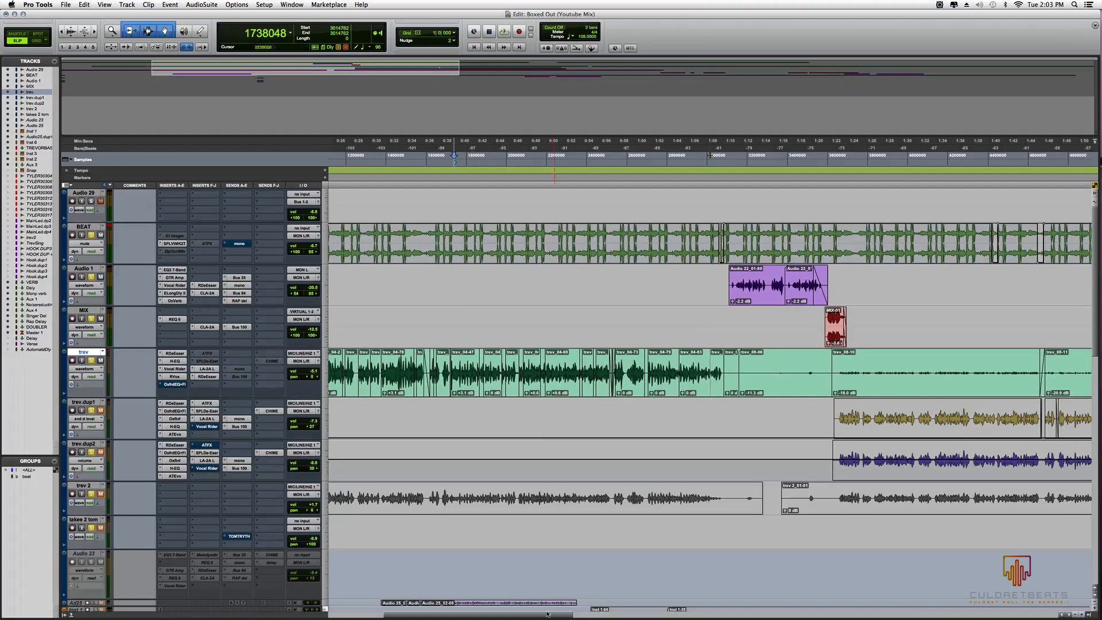
pyautogui.moveTo(527, 617); pyautogui.dragTo(511, 617)
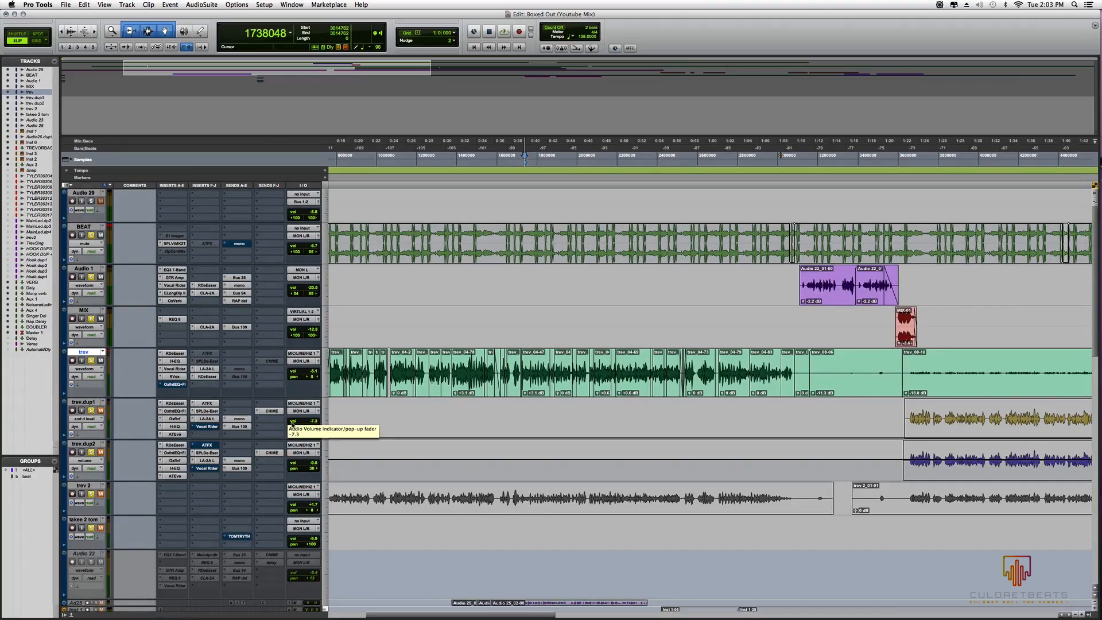
pyautogui.click(1076, 614)
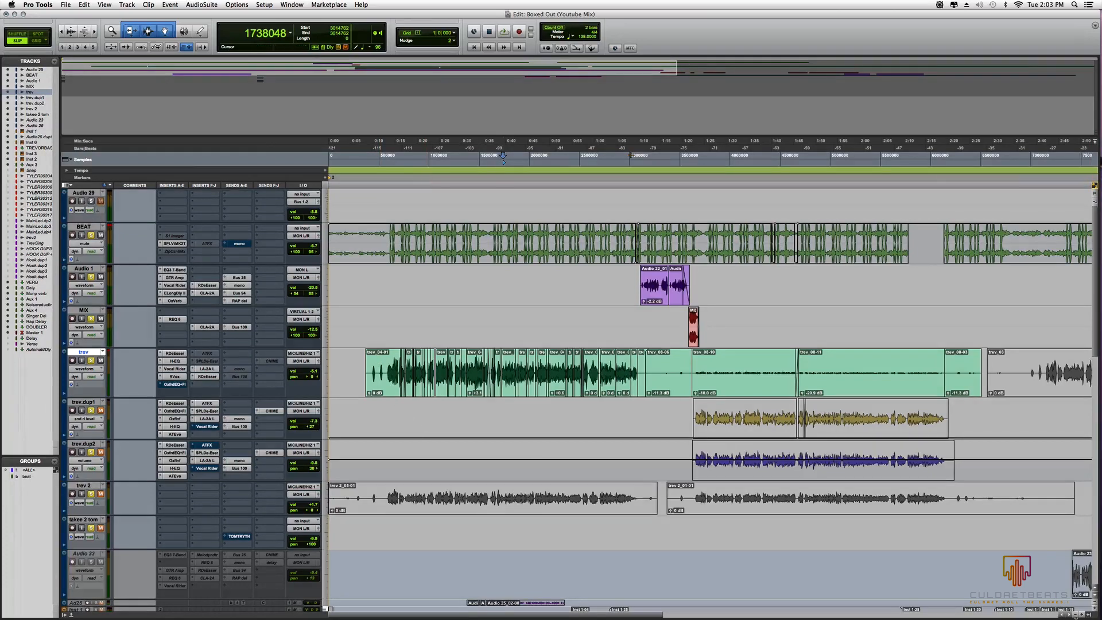
pyautogui.click(1082, 615)
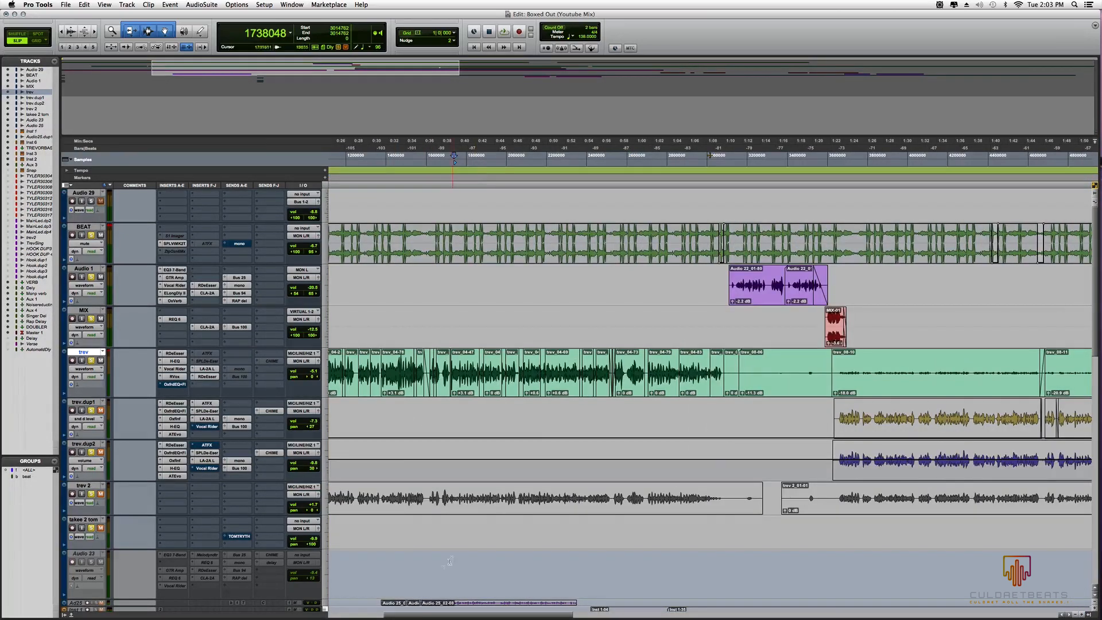
pyautogui.moveTo(418, 616); pyautogui.dragTo(371, 616)
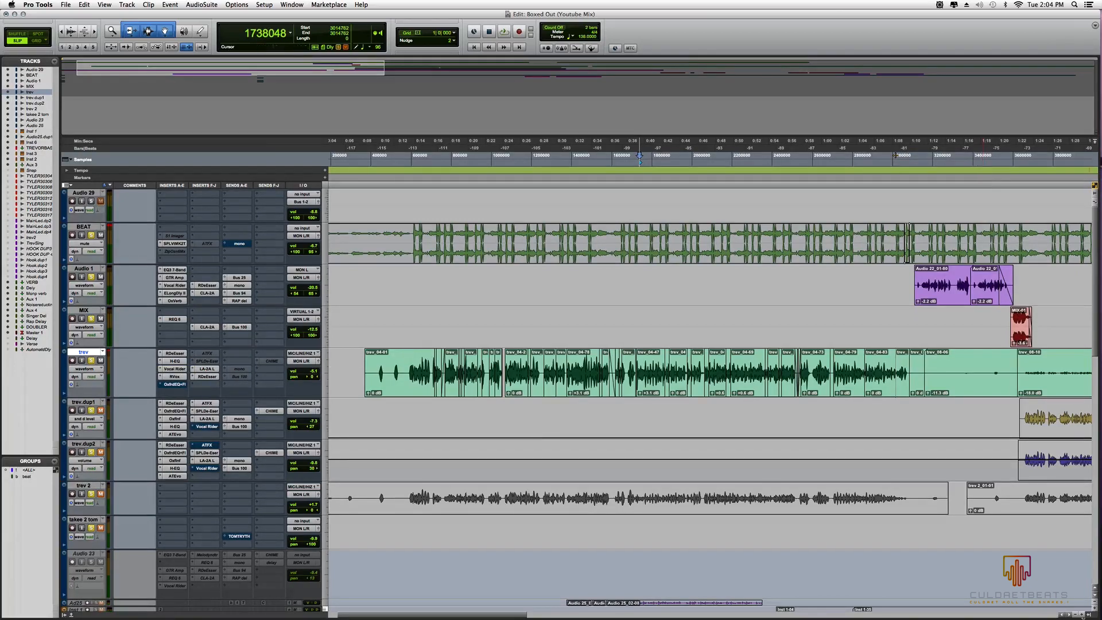
# Step: Separate the trev vocal clip at about samples 2629602 and 2595807, and raise the gain of the short phrase between the cuts
pyautogui.click(1083, 615)
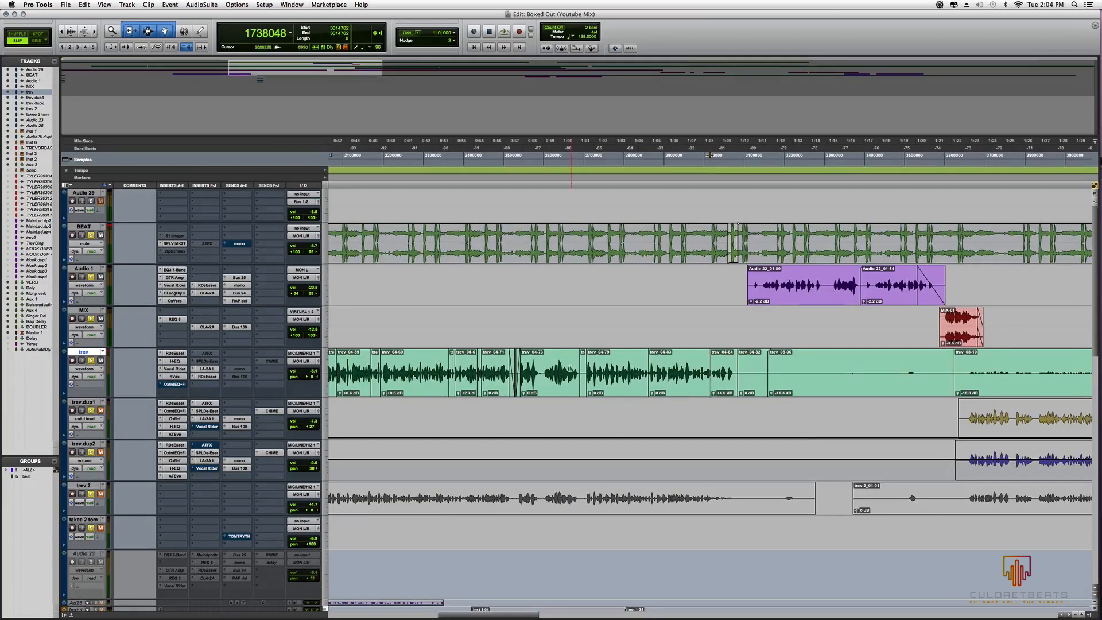
pyautogui.click(543, 374)
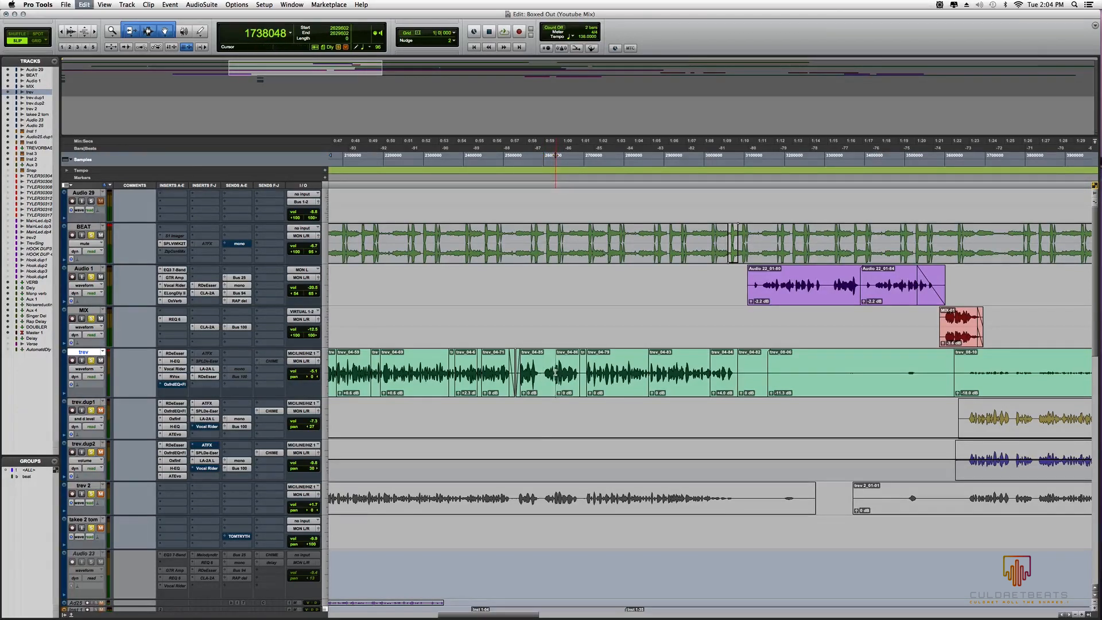
pyautogui.click(1083, 615)
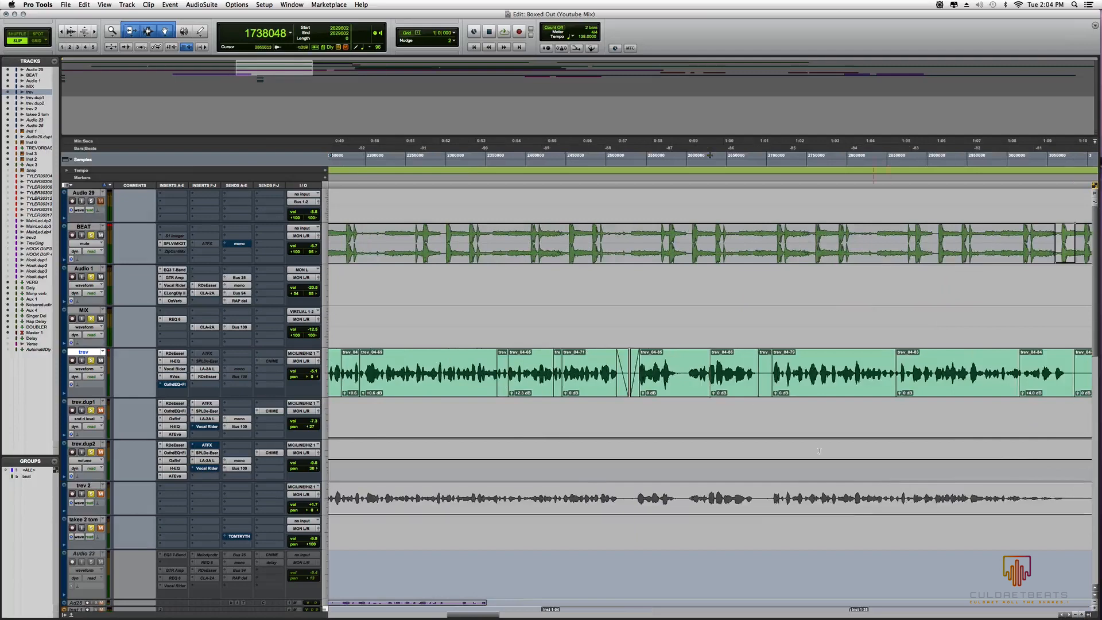
pyautogui.click(683, 372)
pyautogui.press('super+e')
pyautogui.moveTo(686, 394); pyautogui.dragTo(685, 390)
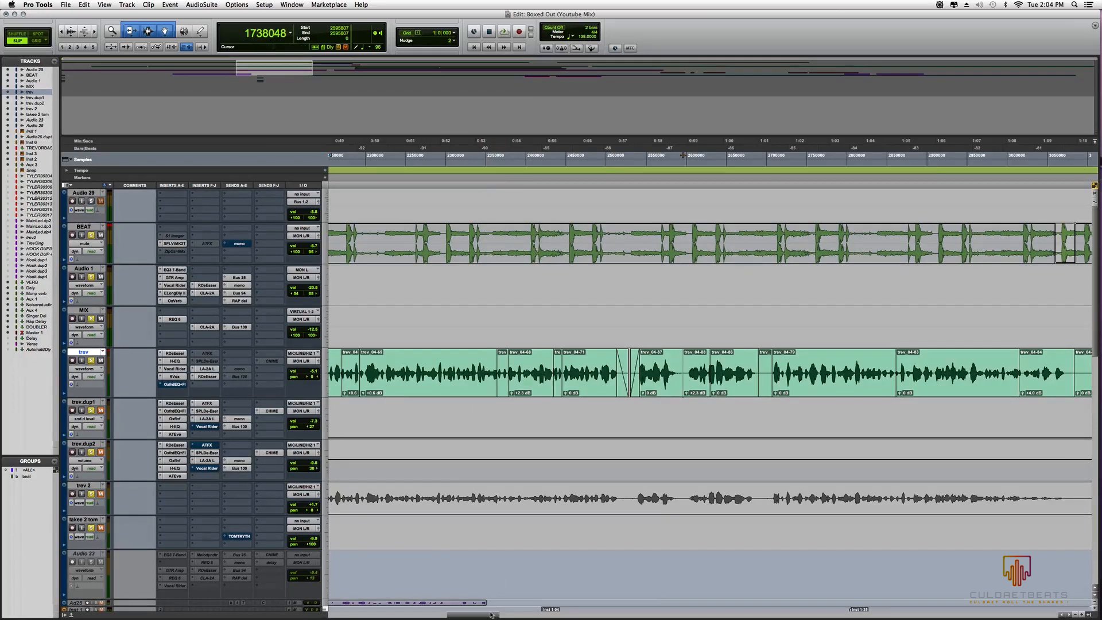
# Step: Separate the trev vocal clip at about sample 2044889 and adjust the gain of the short clip that follows
pyautogui.hscroll(-5, 649, 365)
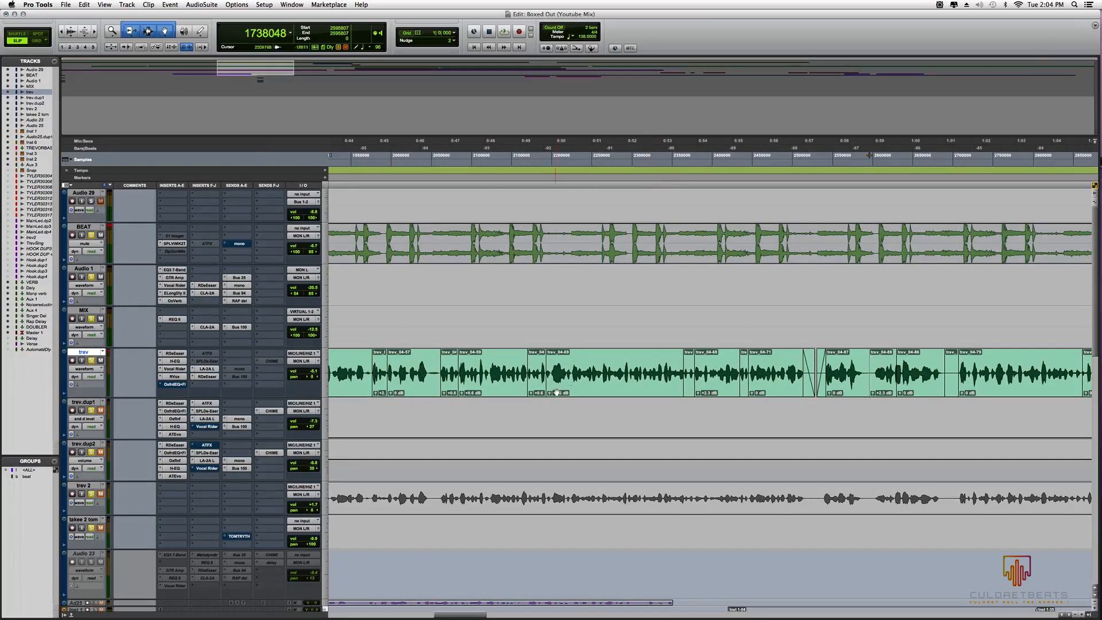
pyautogui.click(427, 374)
pyautogui.click(1081, 614)
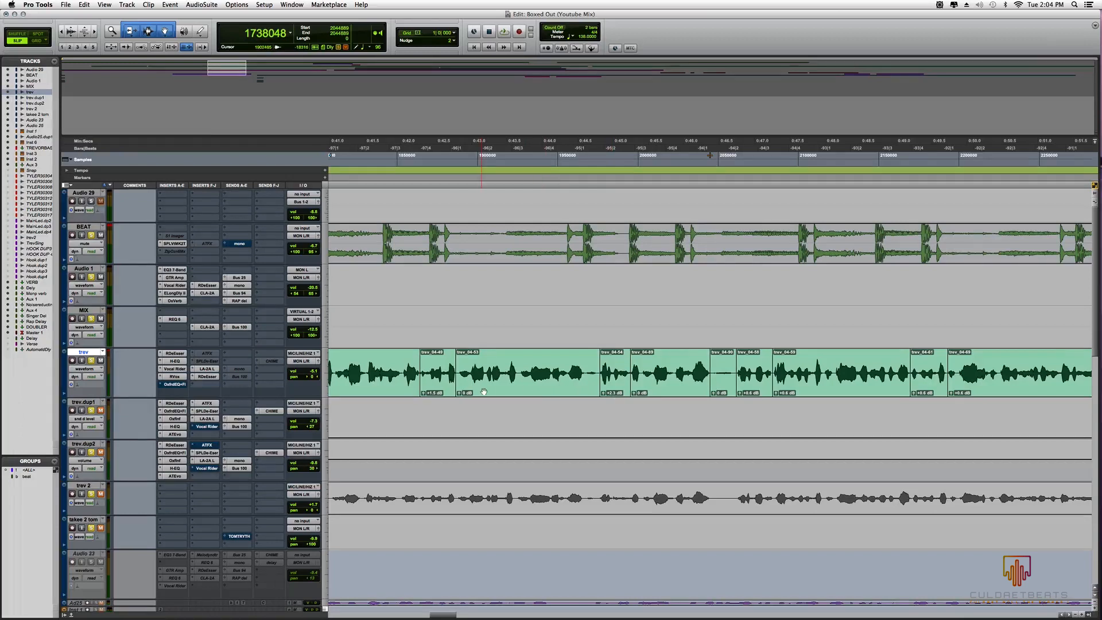
pyautogui.moveTo(713, 392); pyautogui.dragTo(713, 398)
pyautogui.click(1075, 615)
pyautogui.click(1075, 615)
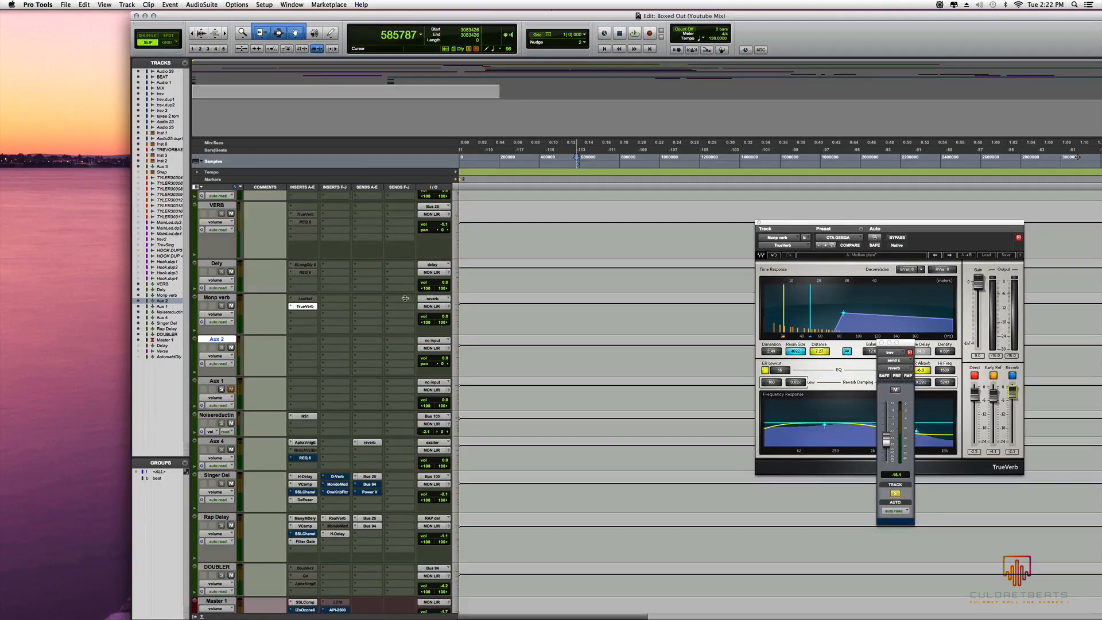
# Step: Review the reverb sends on the trev vocal tracks
pyautogui.scroll(10, 362, 480)
pyautogui.scroll(5, 362, 480)
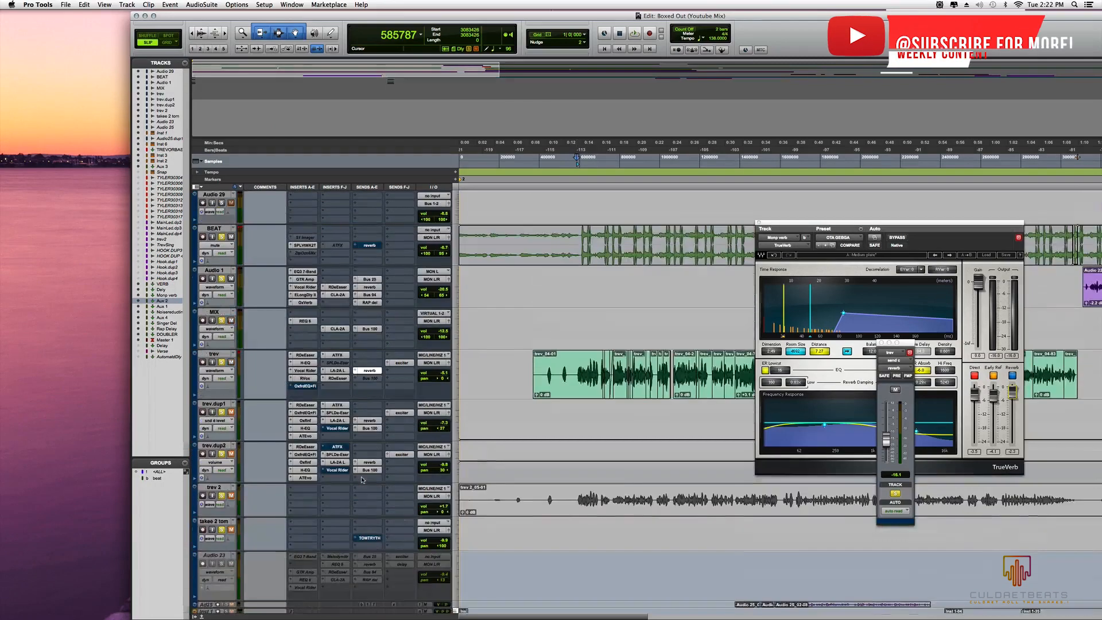